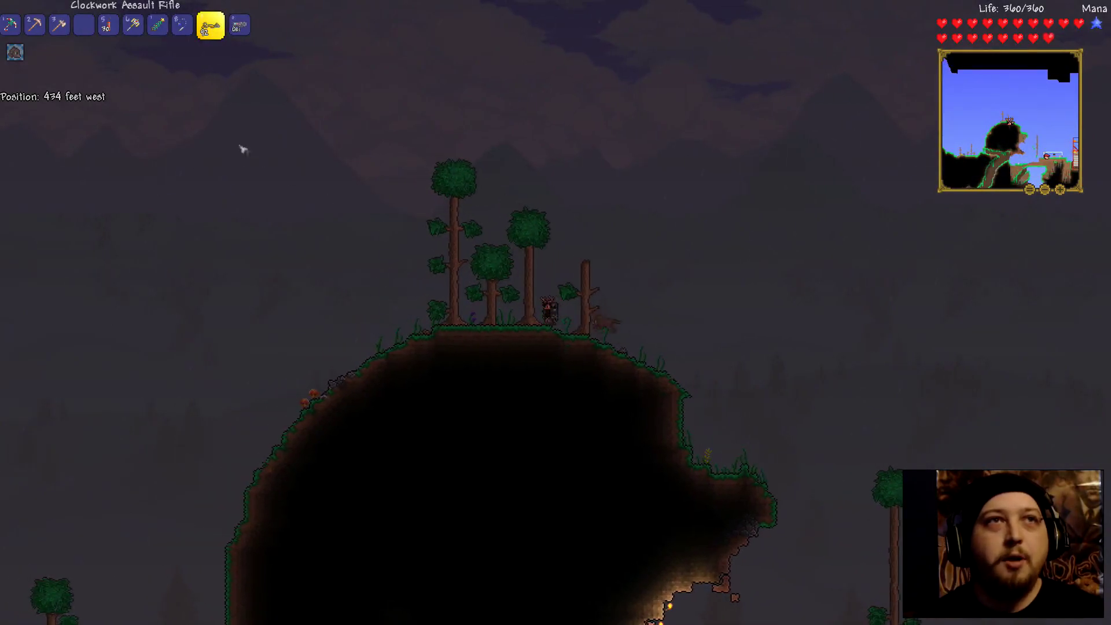
{"action": "scroll", "coordinate": [239, 149], "scroll_direction": "down", "scroll_amount": 2}
{"action": "scroll", "coordinate": [239, 149], "scroll_direction": "down", "scroll_amount": 1}
{"action": "scroll", "coordinate": [239, 150], "scroll_direction": "down", "scroll_amount": 1}
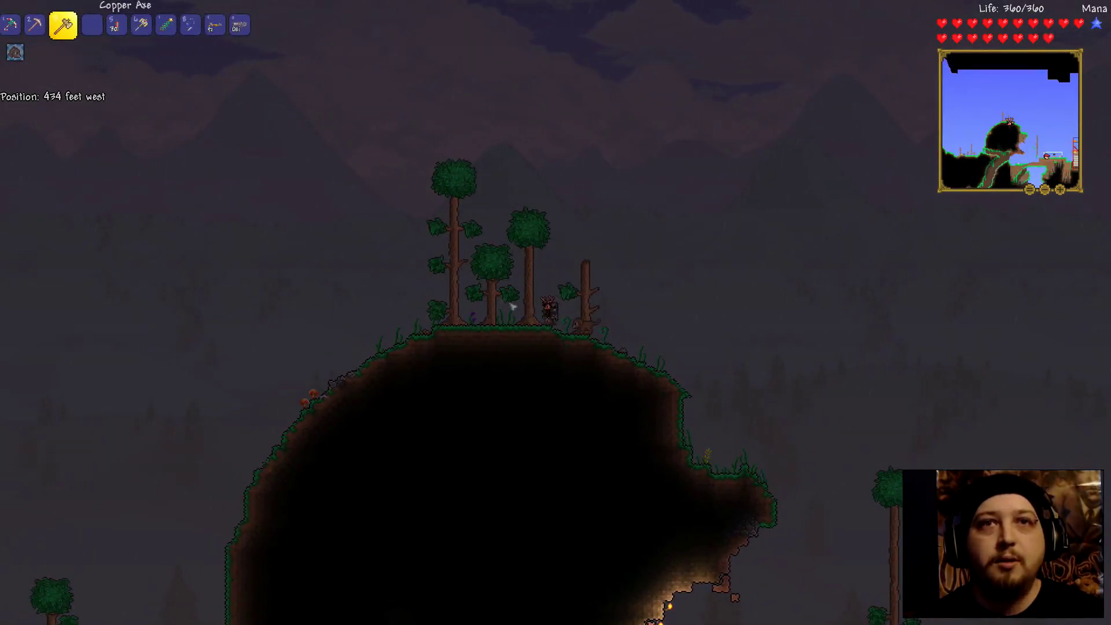
Chop down the tree beside the character, then the small and tall trees to the left
{"action": "left_click", "coordinate": [533, 314]}
{"action": "key", "text": "a"}
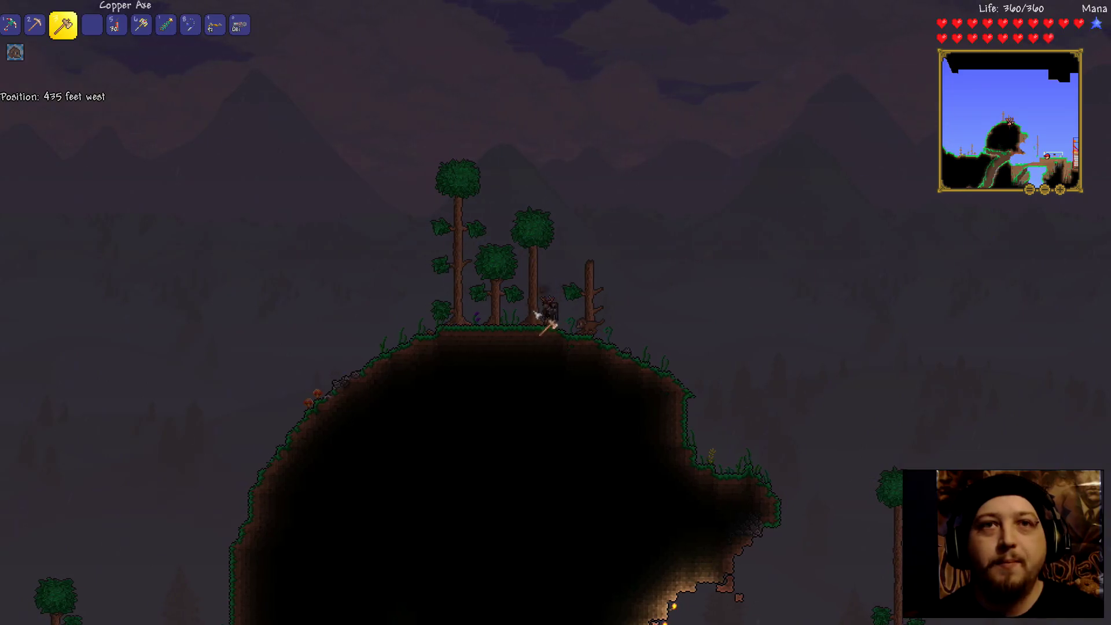
{"action": "left_click_drag", "start_coordinate": [538, 315], "coordinate": [538, 322]}
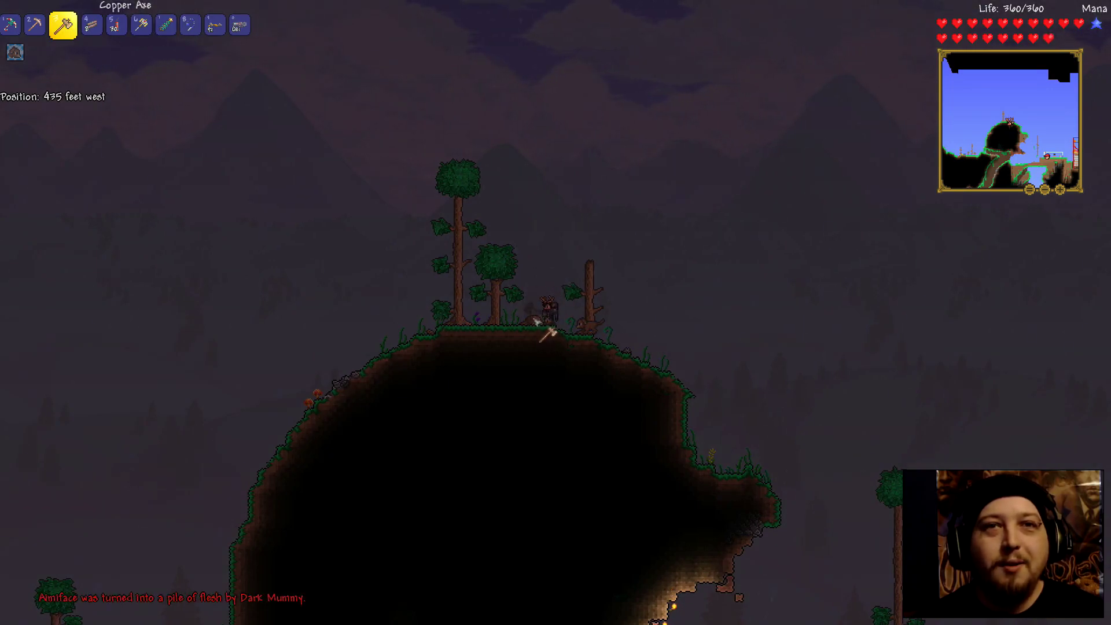
{"action": "key", "text": "a"}
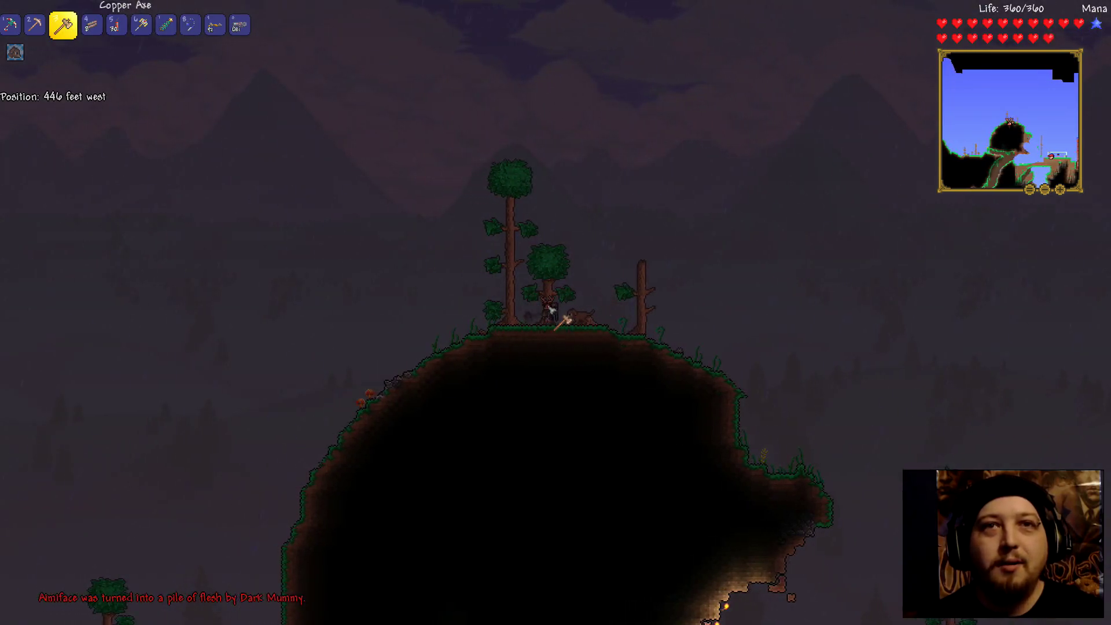
{"action": "key", "text": "a"}
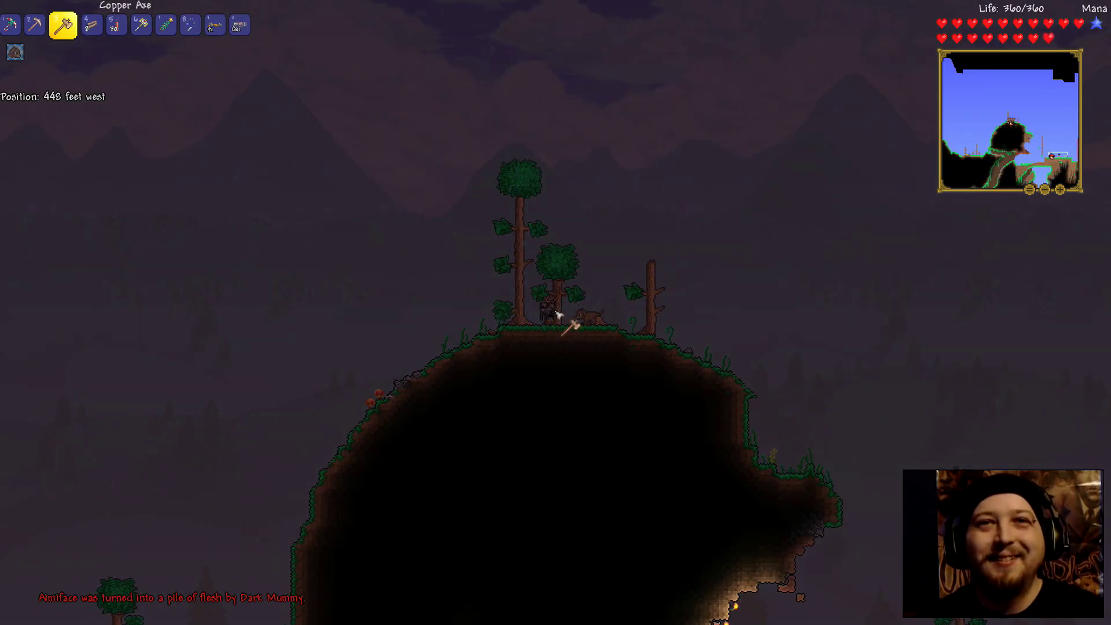
{"action": "left_click", "coordinate": [560, 313]}
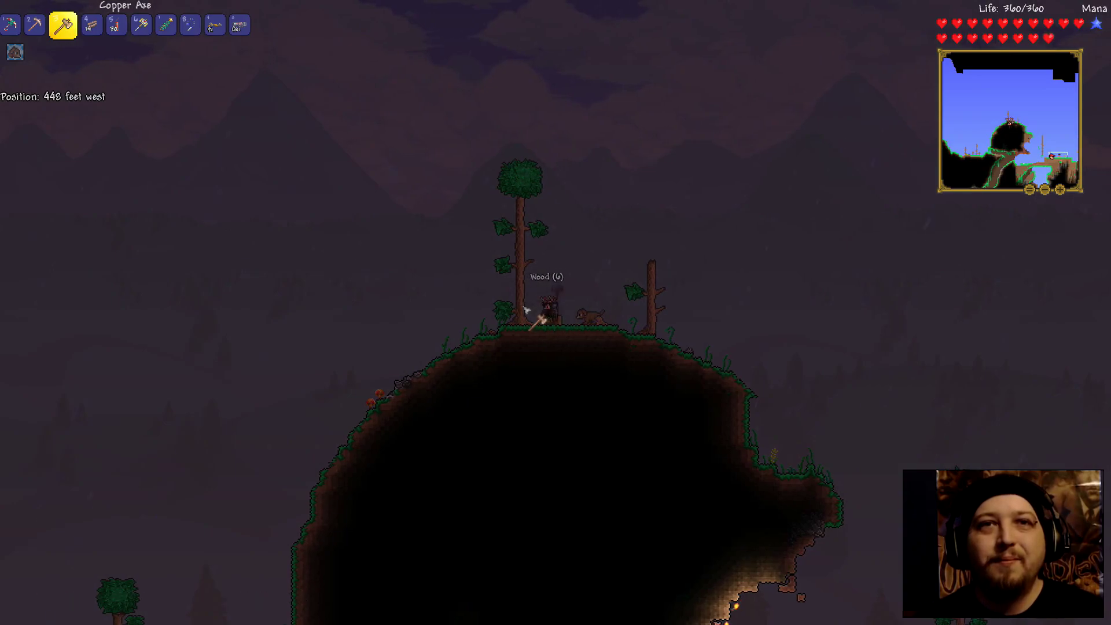
{"action": "key", "text": "a"}
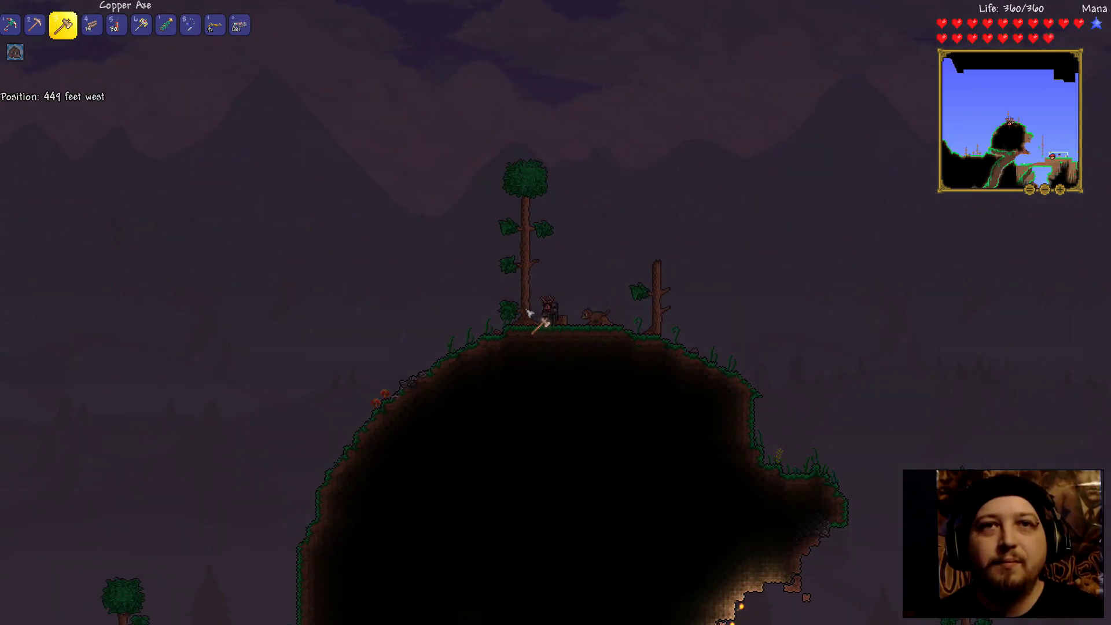
{"action": "left_click", "coordinate": [529, 313]}
Collect the dropped wood and acorns and fell the remaining trees to the right
{"action": "key", "text": "d"}
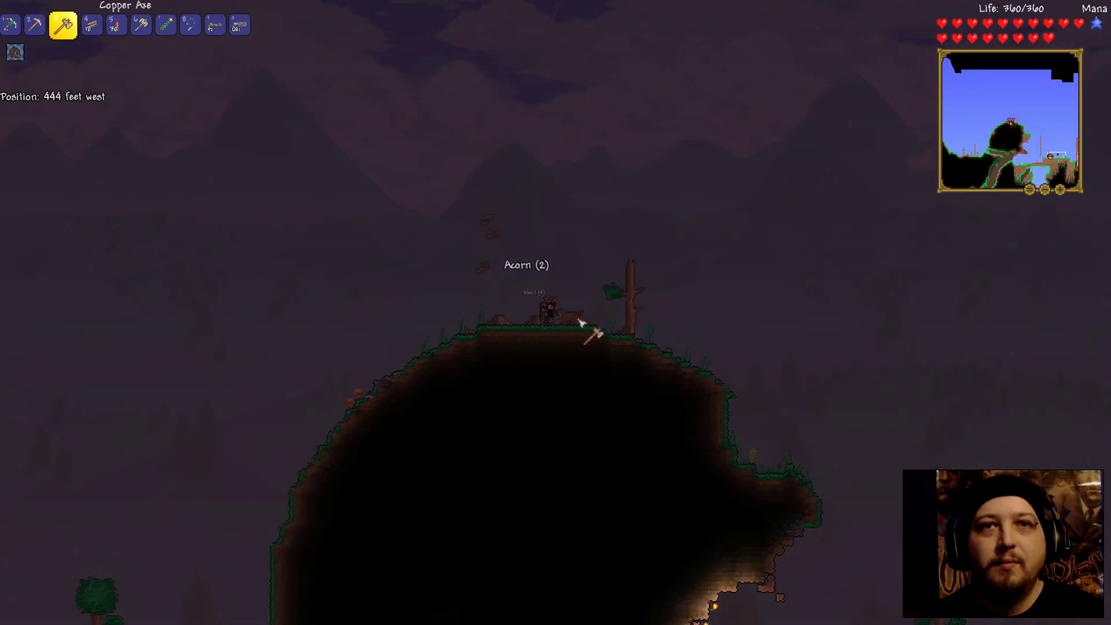
{"action": "left_click", "coordinate": [571, 321]}
{"action": "key", "text": "a"}
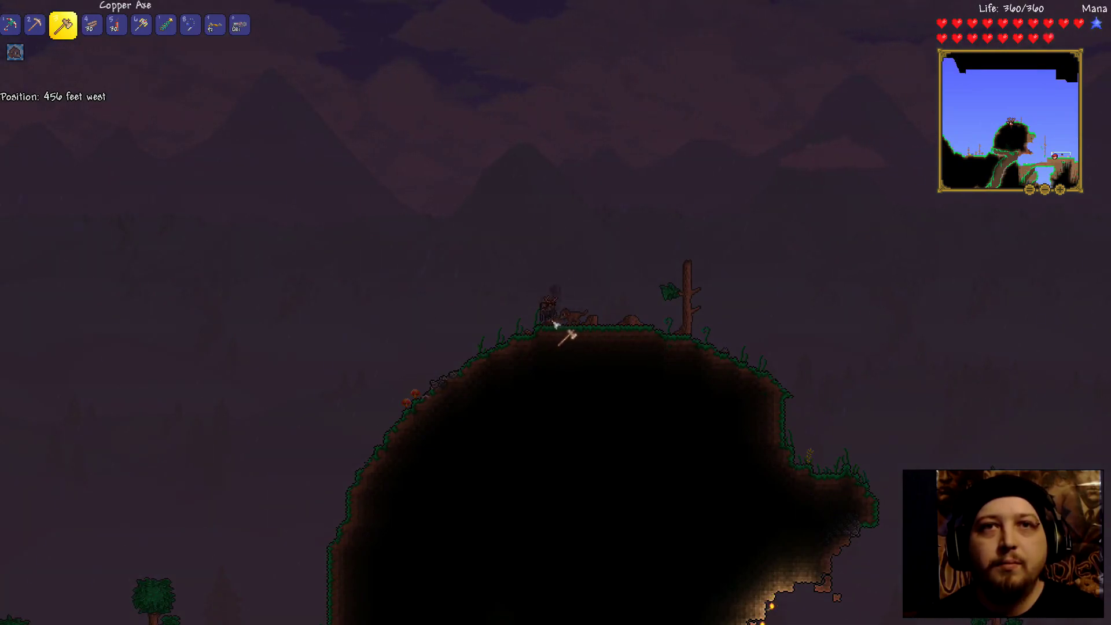
{"action": "key", "text": "d"}
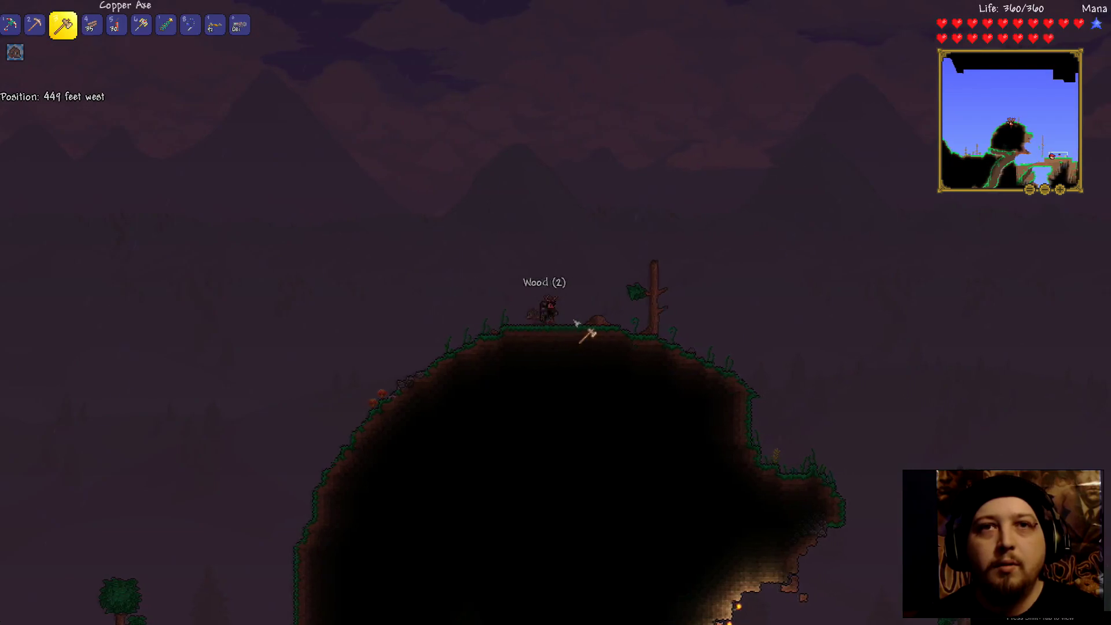
{"action": "key", "text": "d"}
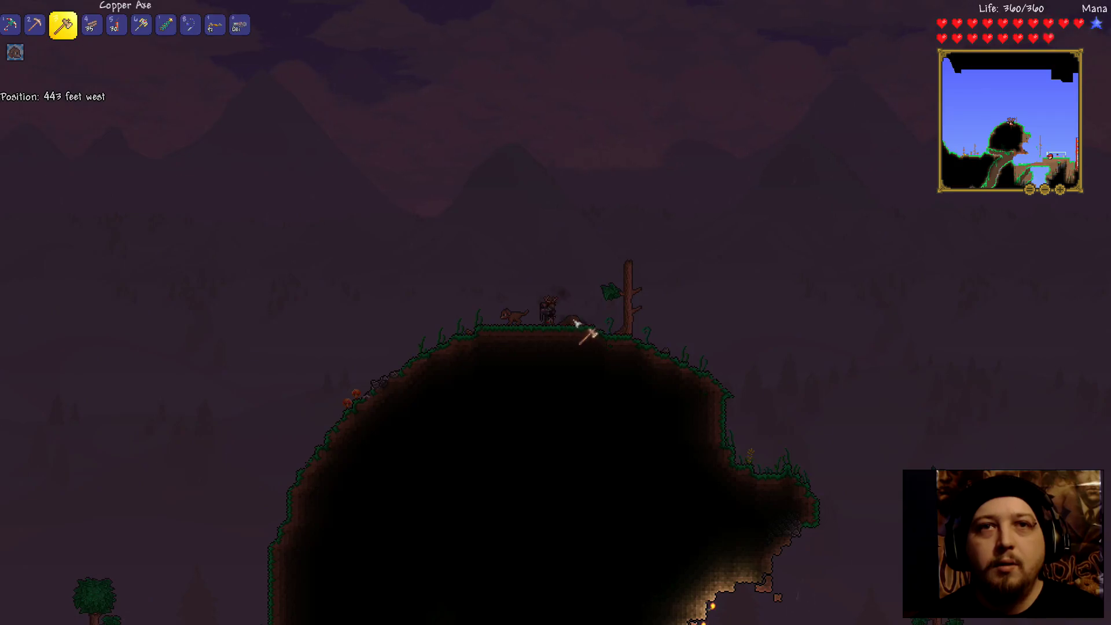
{"action": "key", "text": "d"}
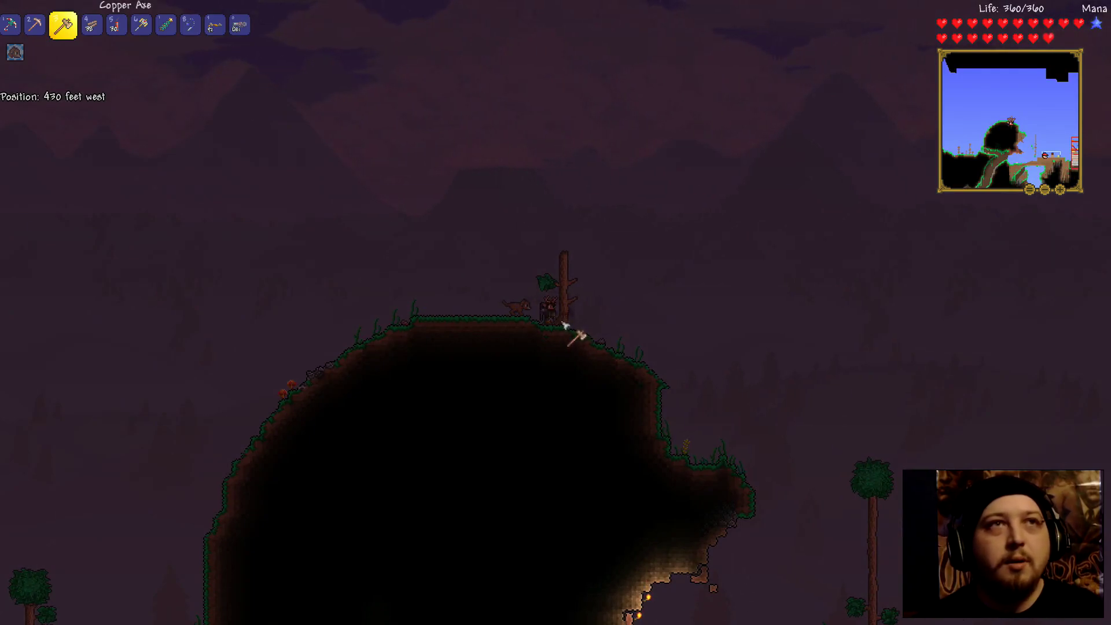
{"action": "left_click", "coordinate": [575, 337]}
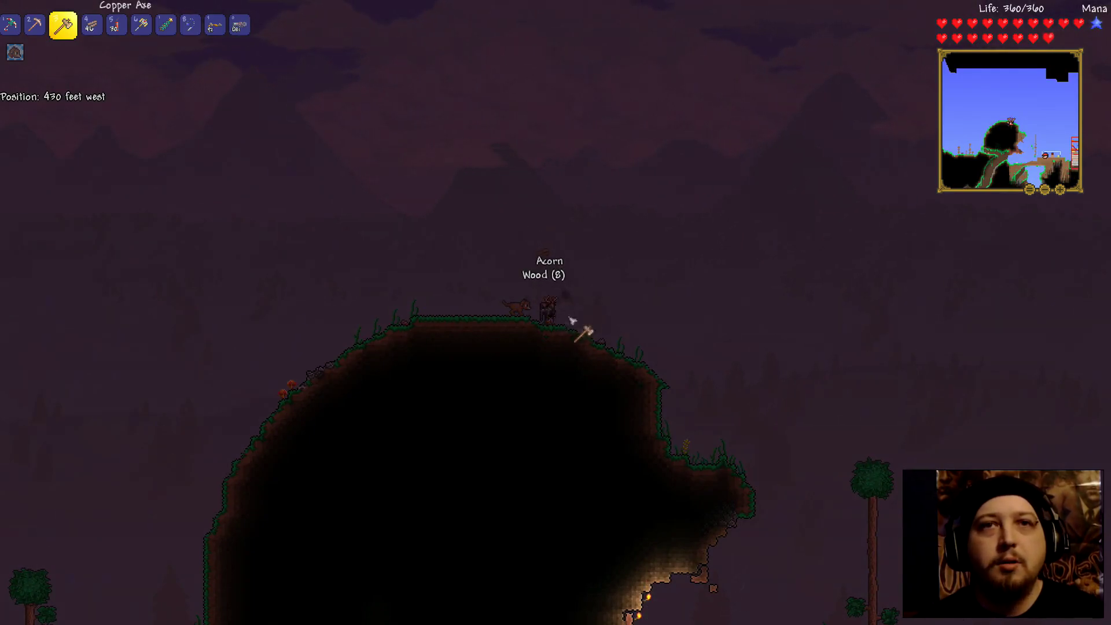
{"action": "key", "text": "a"}
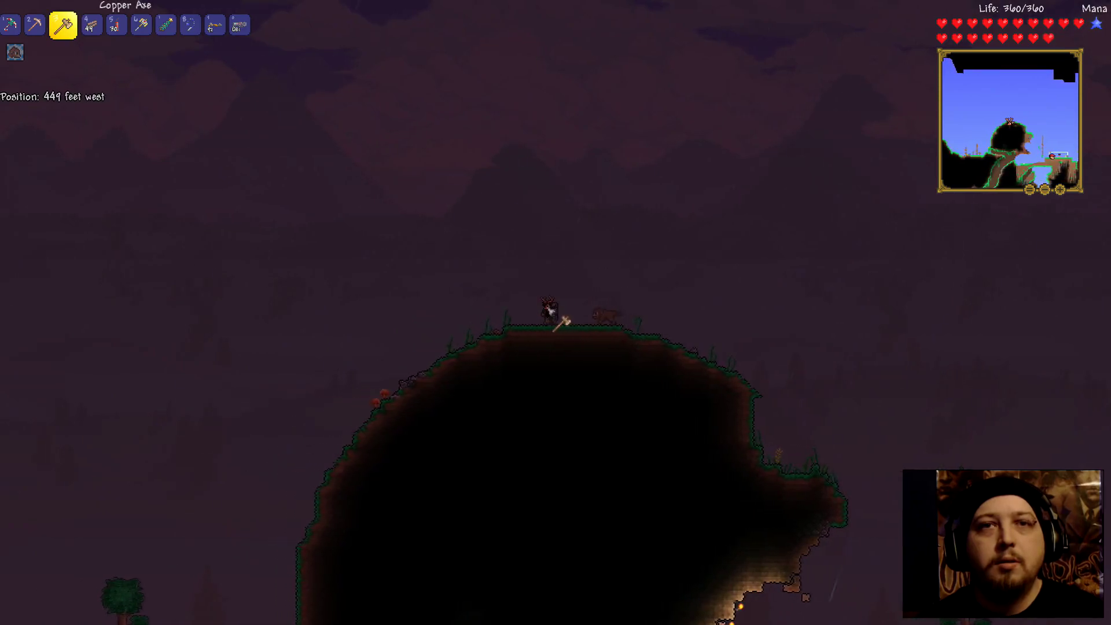
Move the Crimstone Block stack from the inventory into the hotbar and hold it
{"action": "key", "text": "4"}
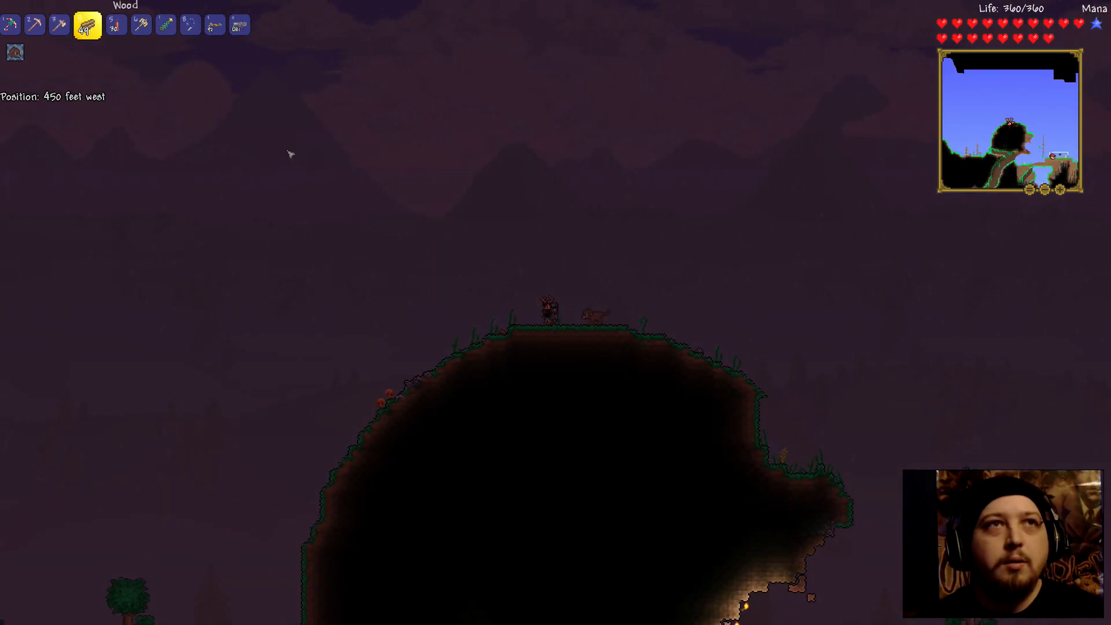
{"action": "key", "text": "a"}
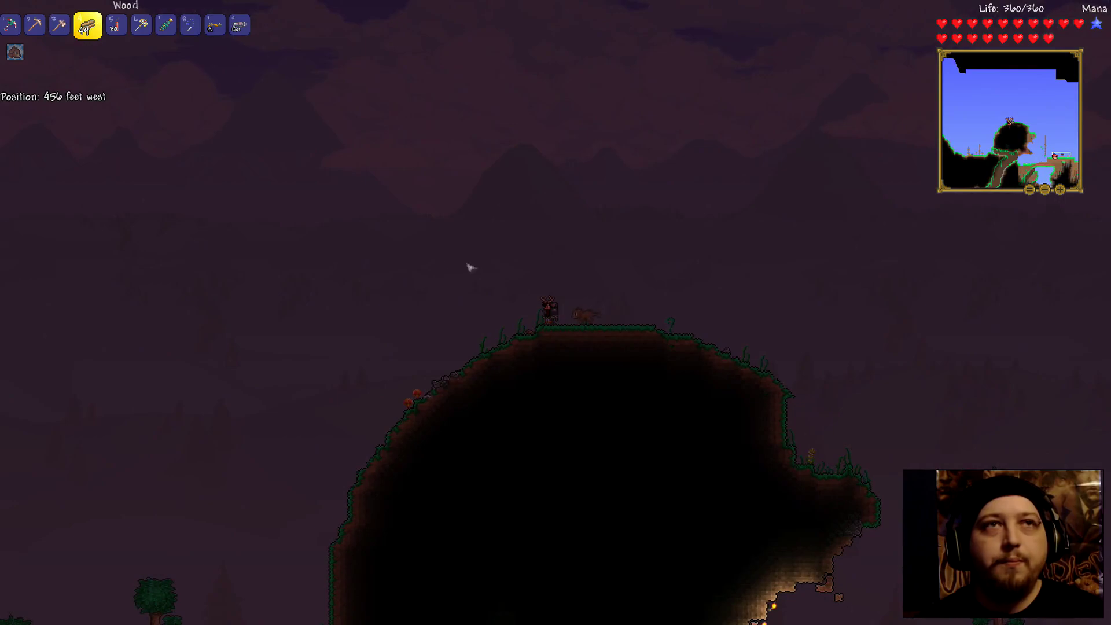
{"action": "key", "text": "Escape"}
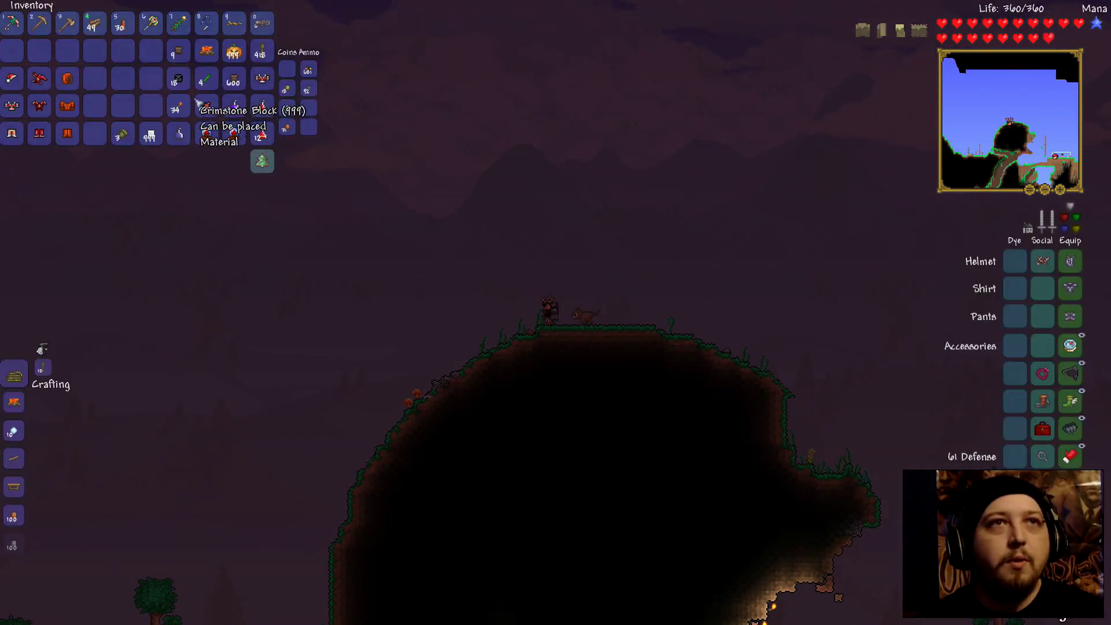
{"action": "left_click", "coordinate": [205, 110]}
{"action": "left_click", "coordinate": [93, 23]}
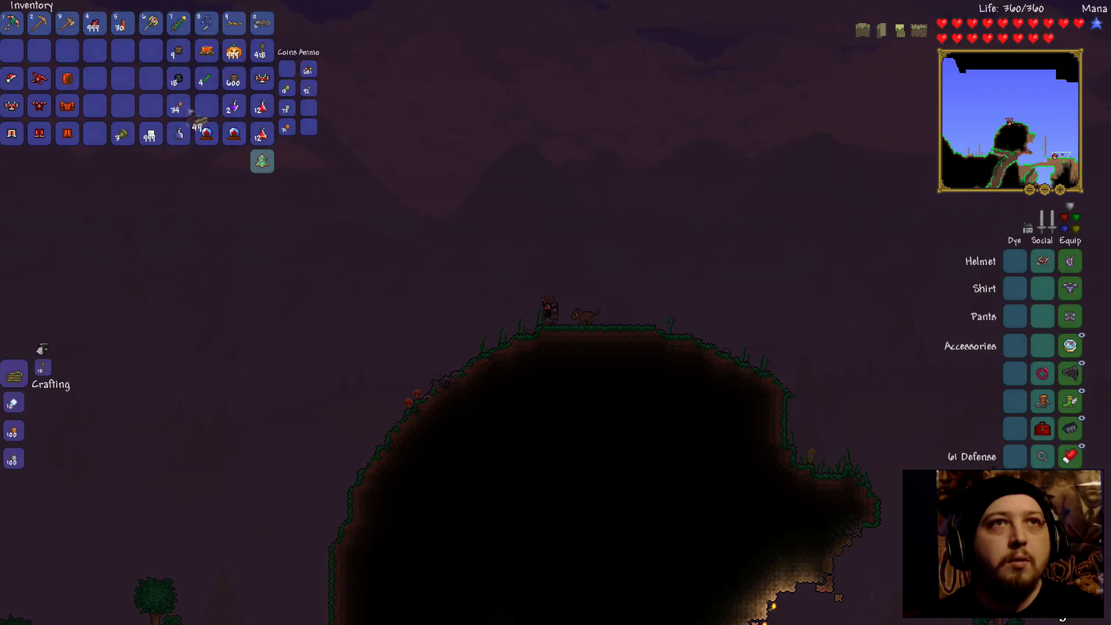
{"action": "left_click", "coordinate": [206, 110]}
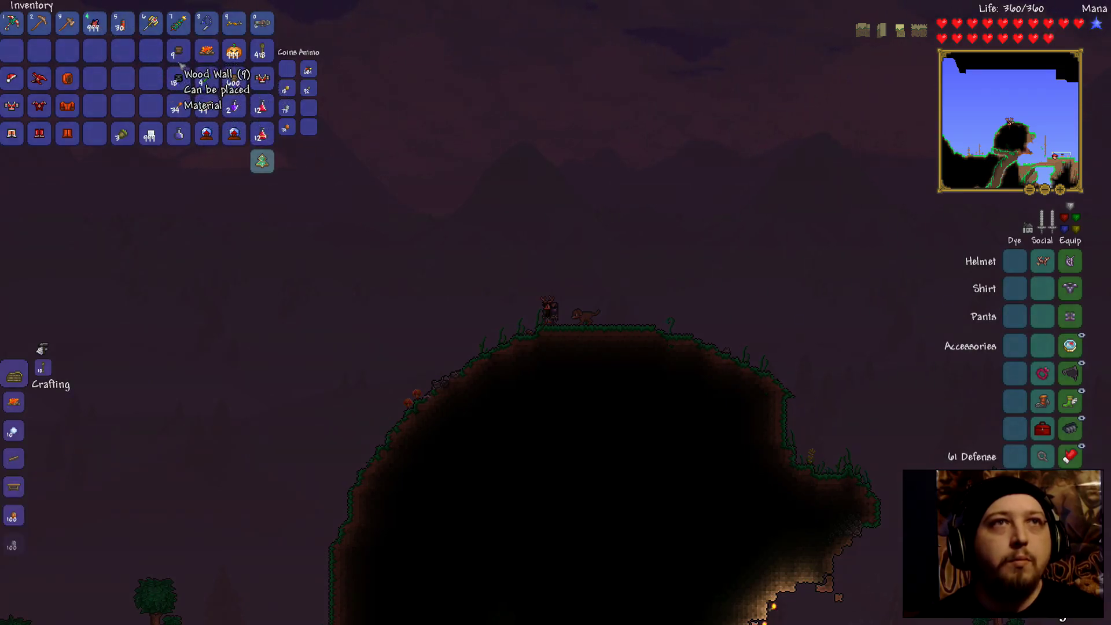
{"action": "key", "text": "Escape"}
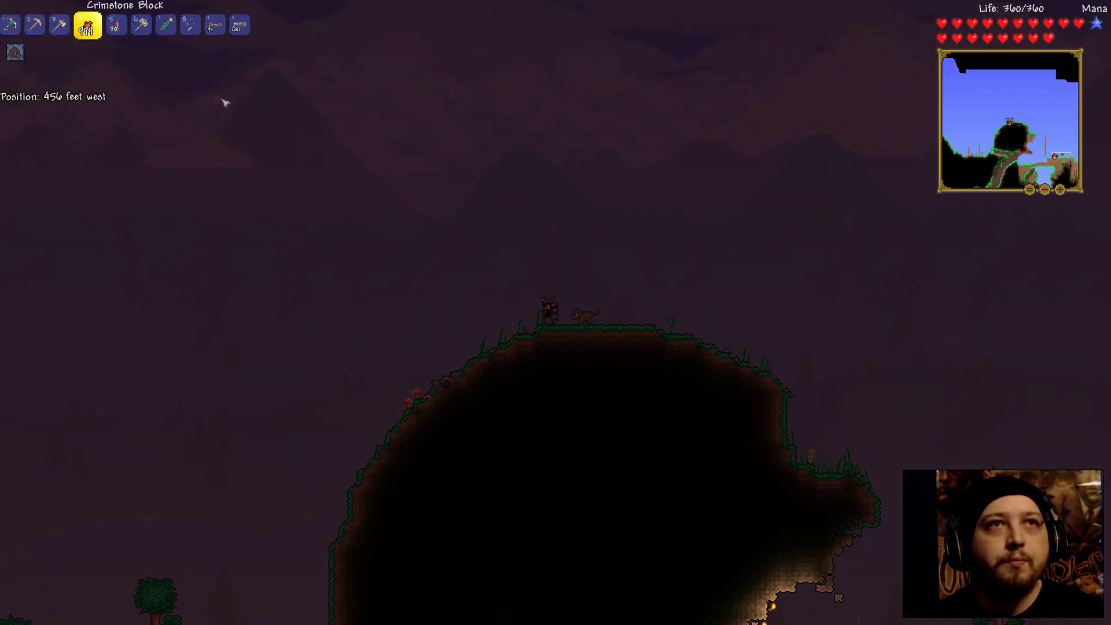
Build two Crimstone pillars on either side of the building spot
{"action": "key", "text": "d"}
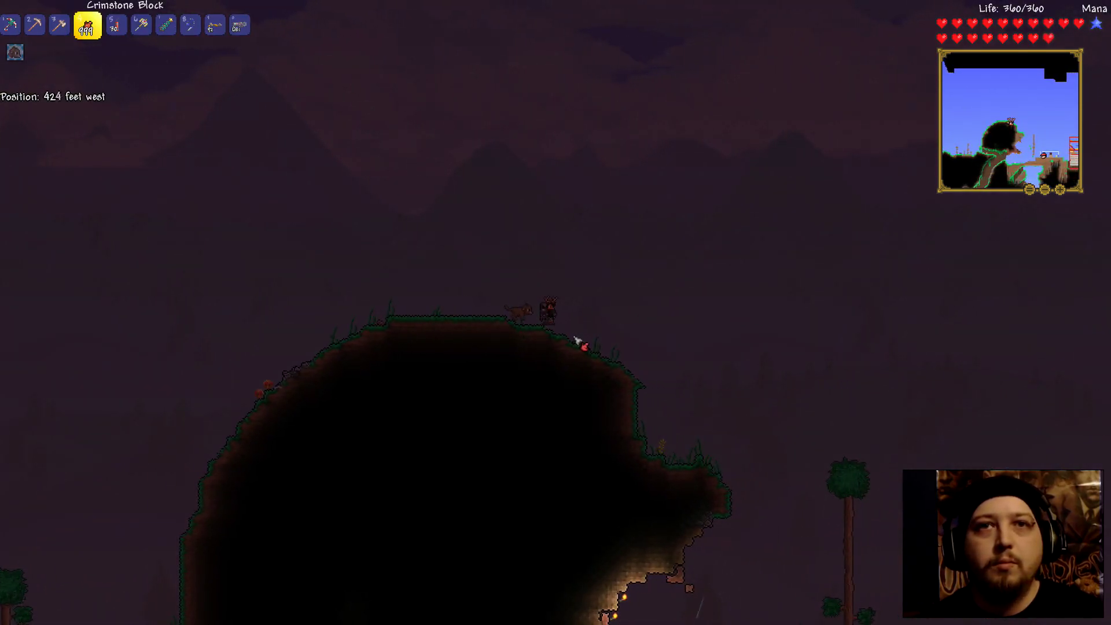
{"action": "key", "text": "d"}
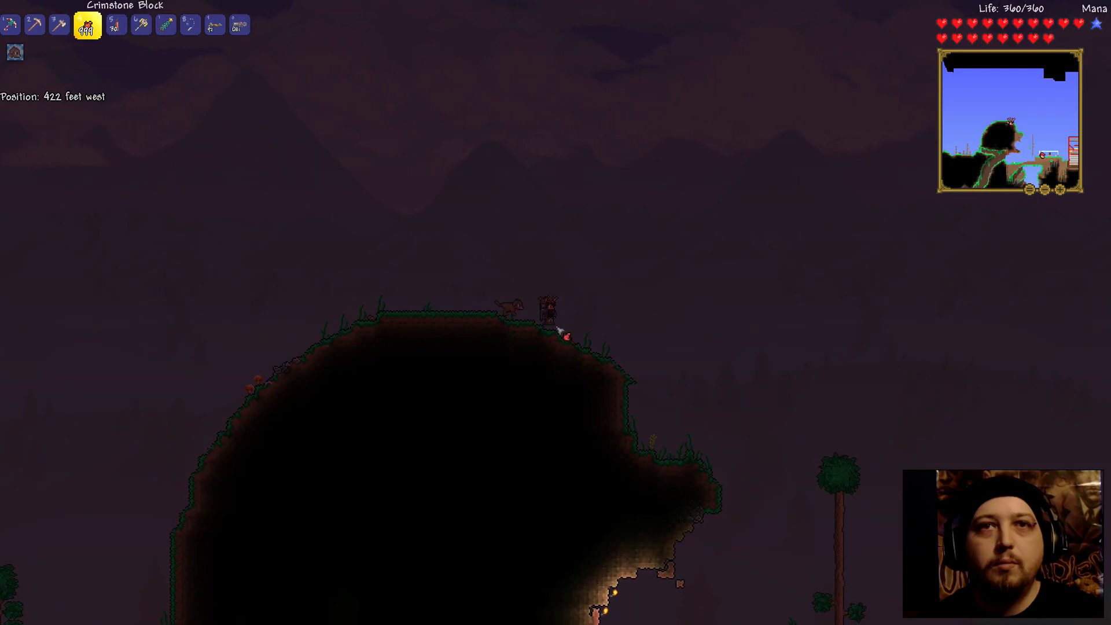
{"action": "key", "text": "a"}
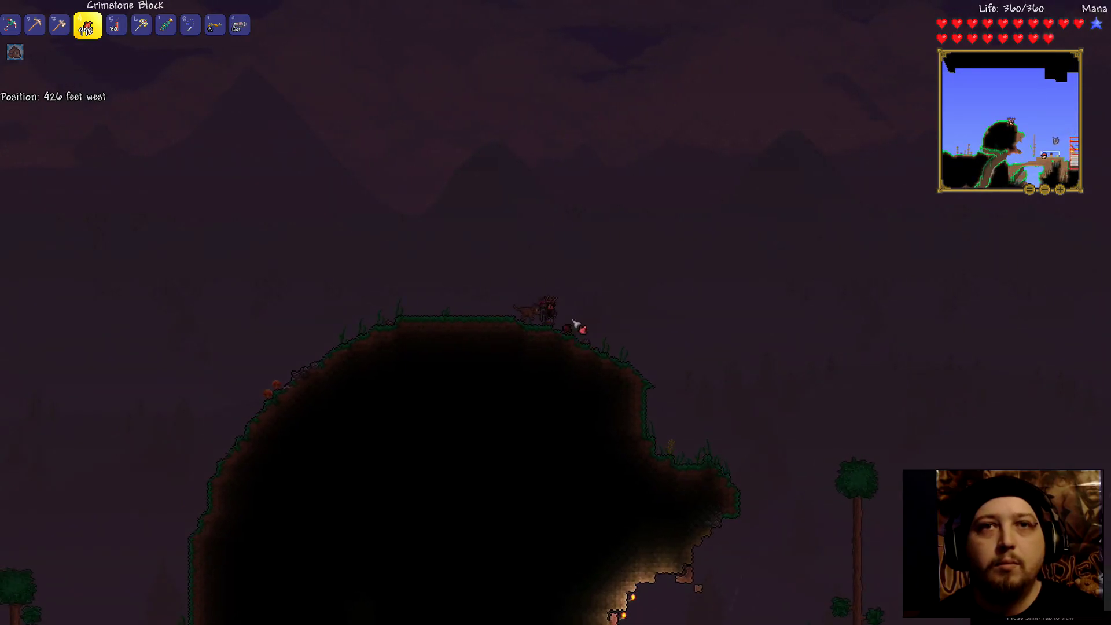
{"action": "left_click", "coordinate": [576, 326]}
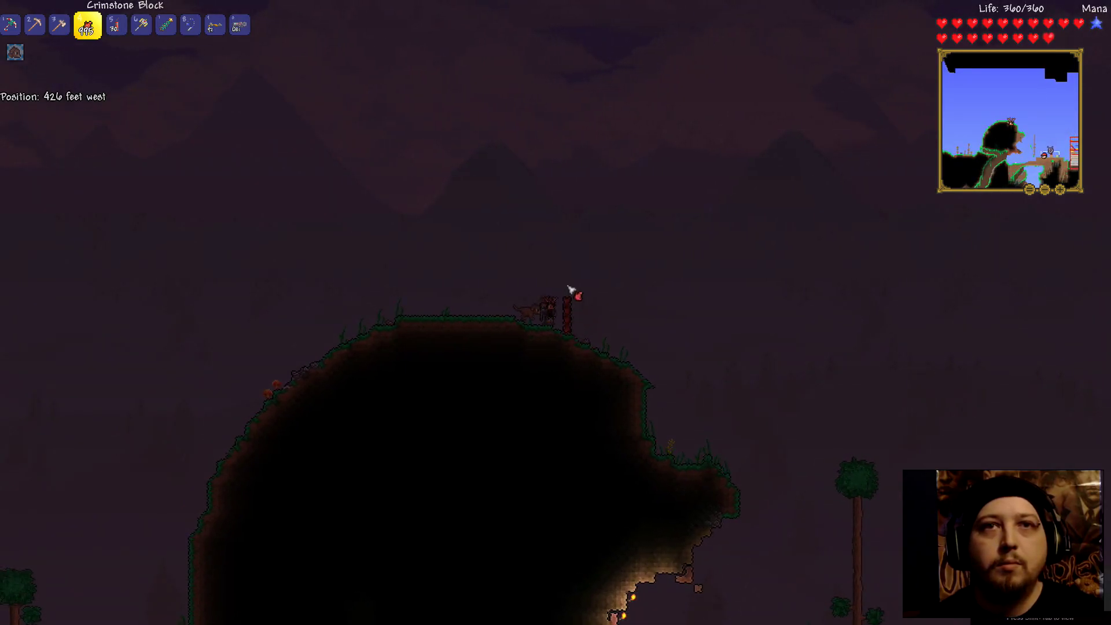
{"action": "left_click", "coordinate": [569, 282]}
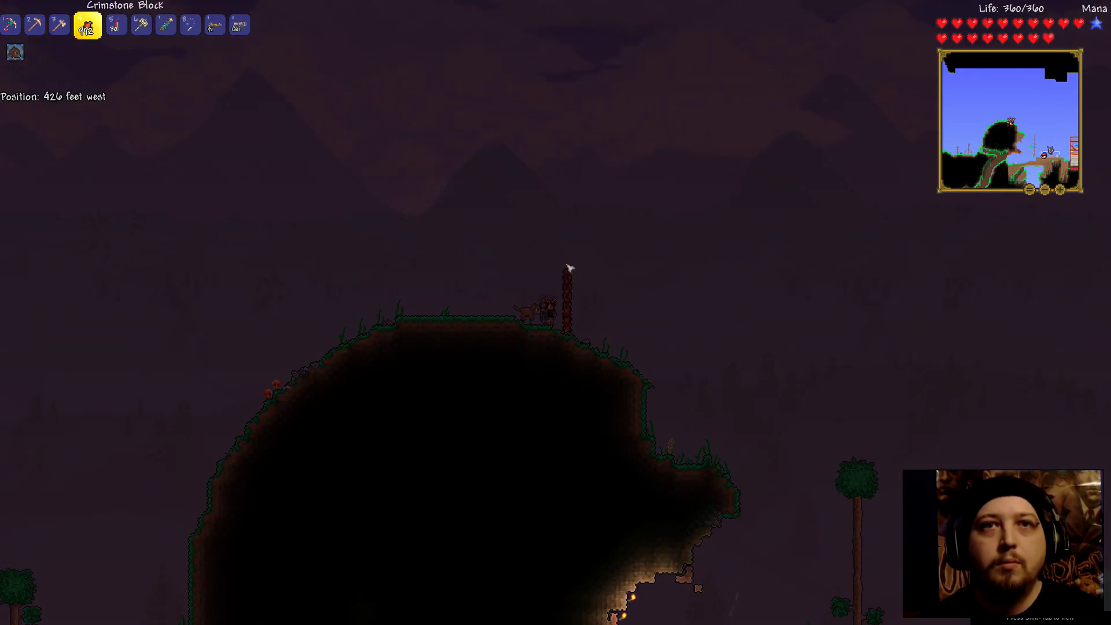
{"action": "key", "text": "a"}
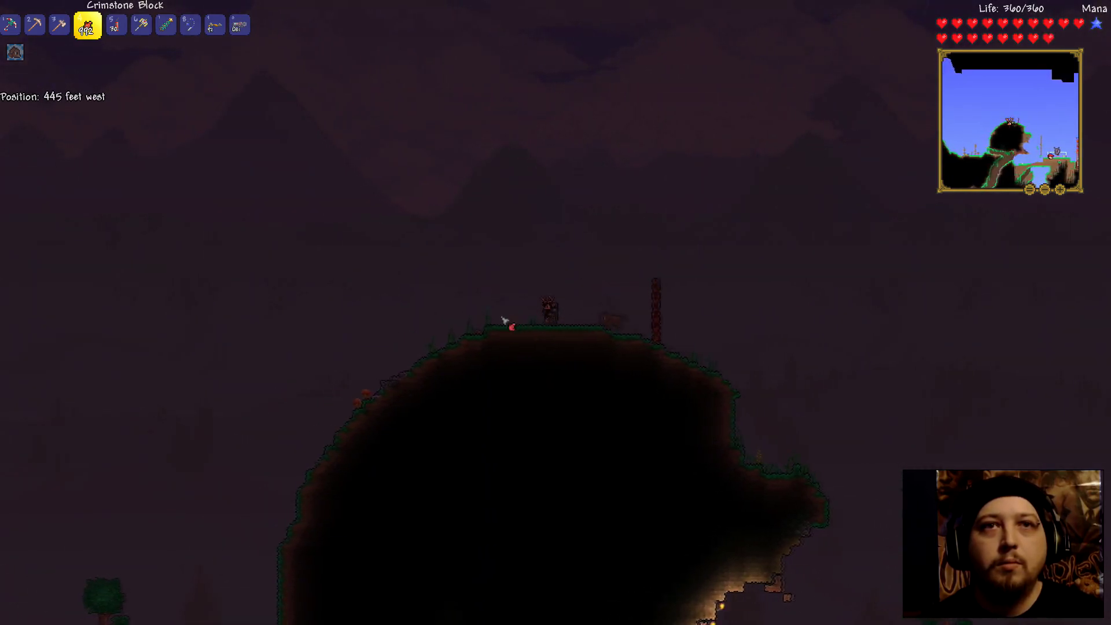
{"action": "key", "text": "a"}
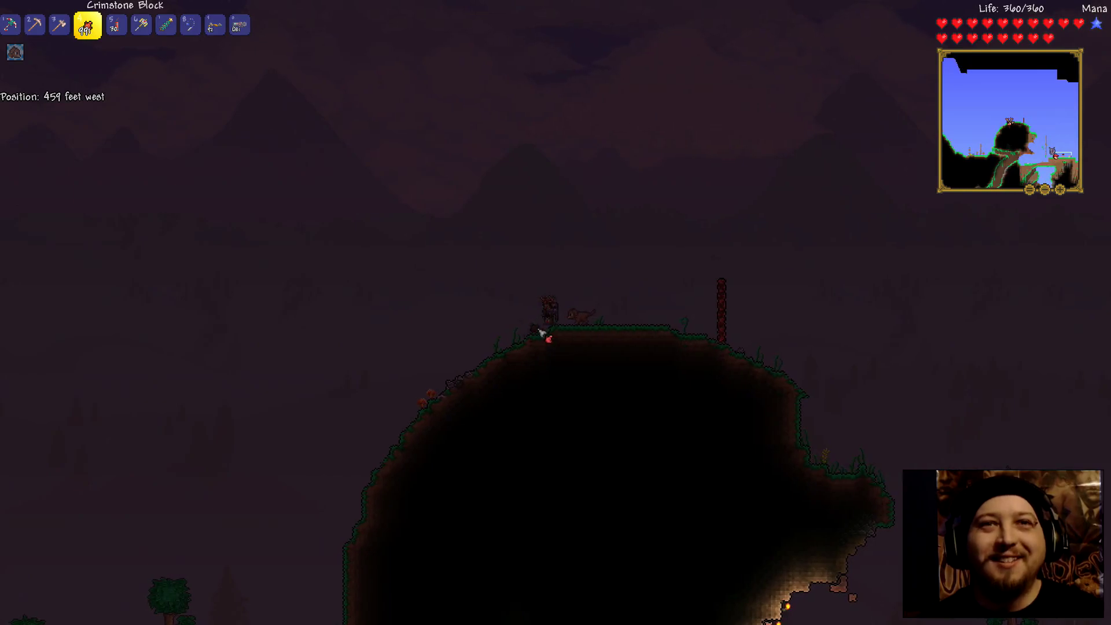
{"action": "left_click", "coordinate": [539, 300]}
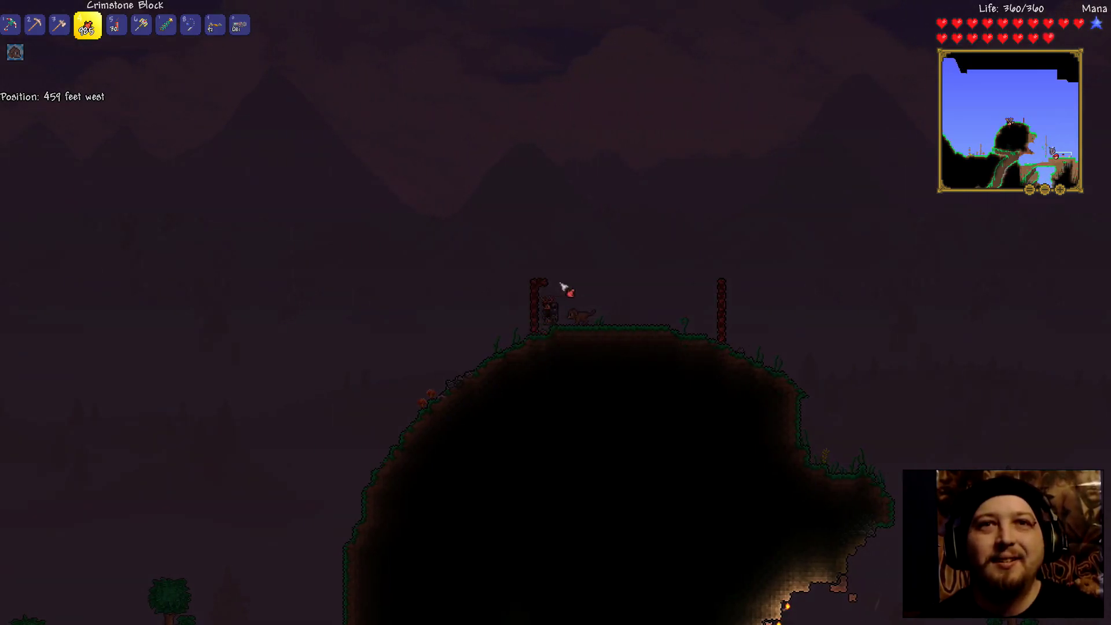
Lay the Crimstone roof row rightward from the pillar tops
{"action": "left_click_drag", "start_coordinate": [560, 286], "coordinate": [582, 286]}
{"action": "key", "text": "d"}
{"action": "key", "text": "space"}
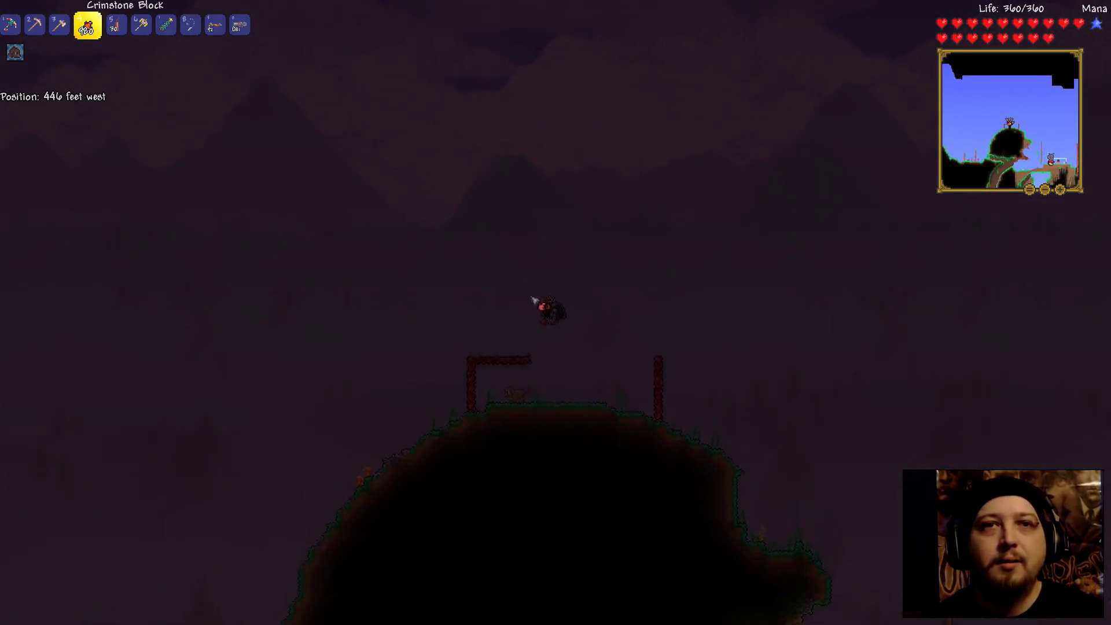
{"action": "left_click", "coordinate": [538, 328]}
{"action": "key", "text": "a"}
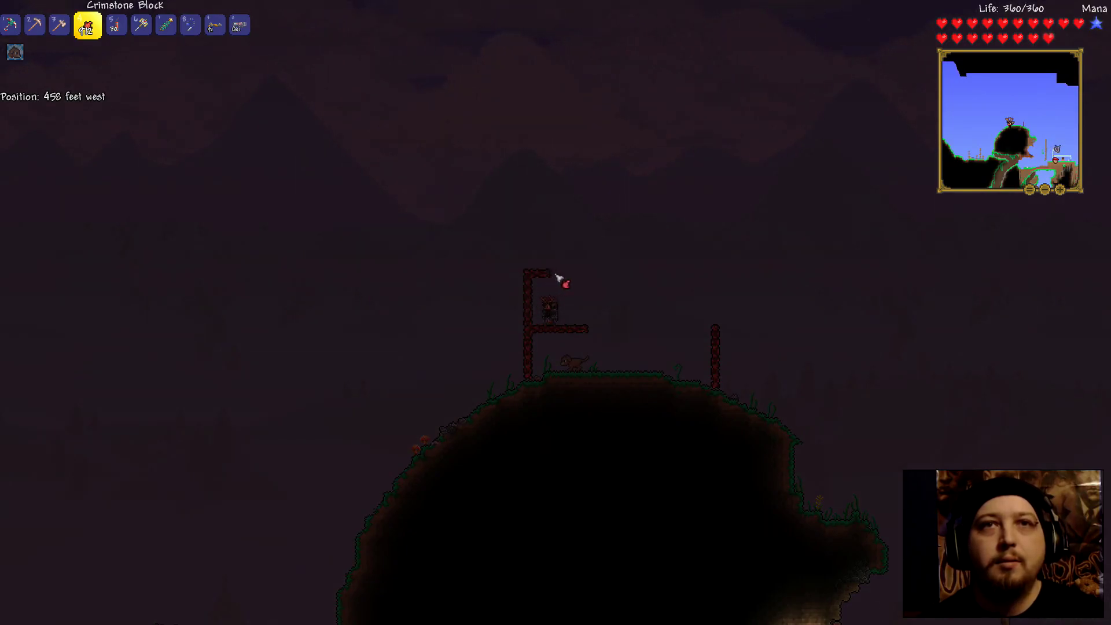
{"action": "left_click", "coordinate": [587, 278]}
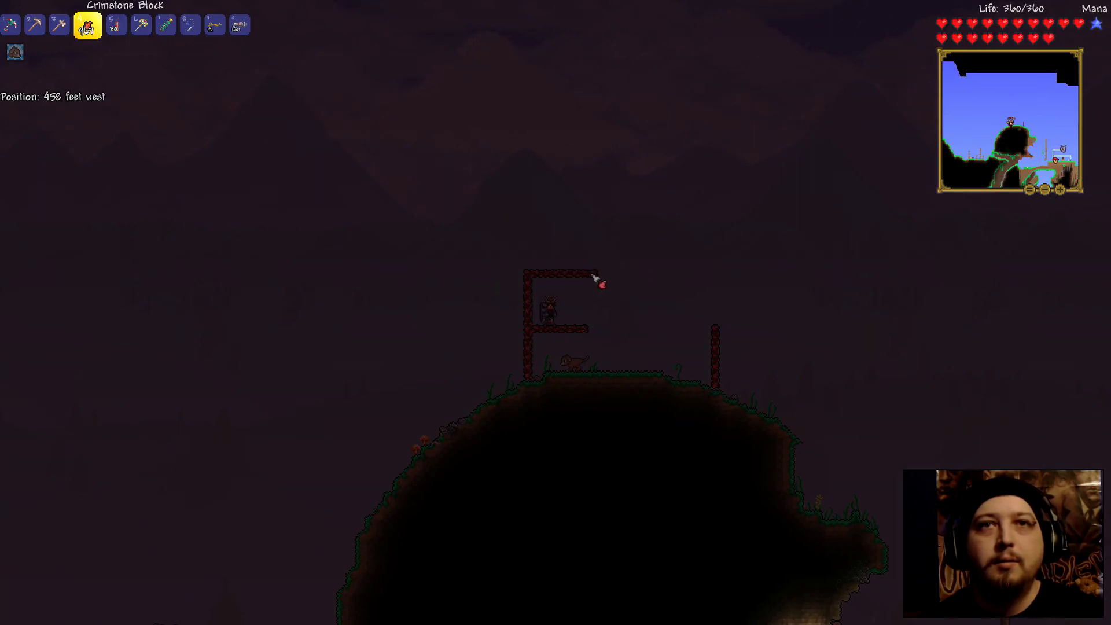
{"action": "left_click", "coordinate": [601, 278]}
{"action": "key", "text": "d"}
{"action": "key", "text": "d"}
{"action": "left_click", "coordinate": [606, 278]}
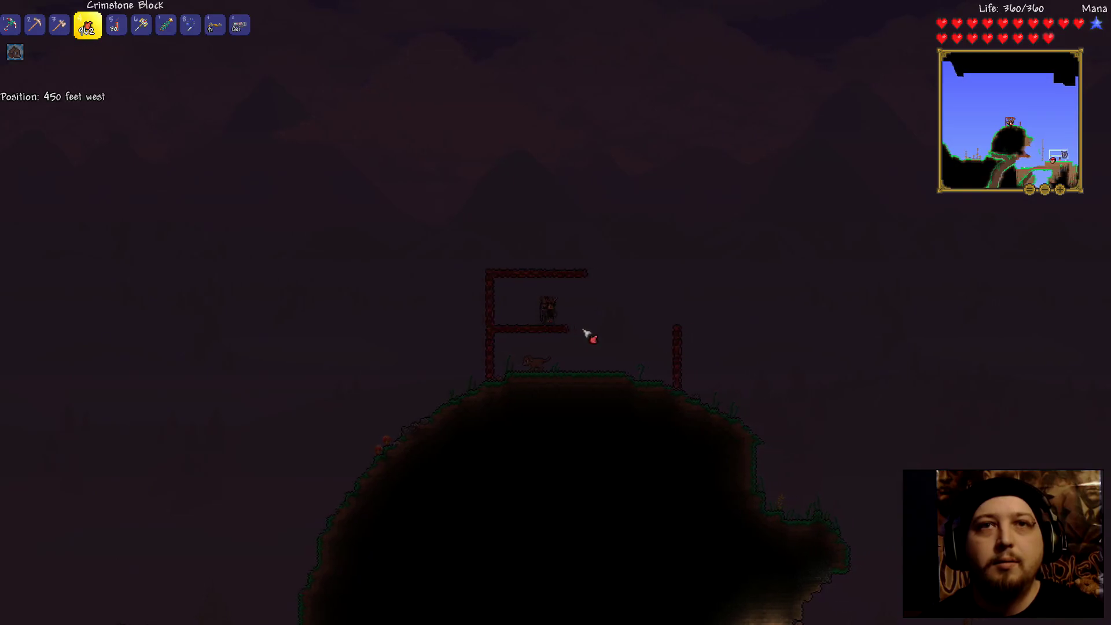
Extend the middle floor row to the right wall and add a final roof block
{"action": "key", "text": "d"}
{"action": "key", "text": "d"}
{"action": "left_click", "coordinate": [580, 331]}
{"action": "left_click", "coordinate": [584, 333]}
{"action": "key", "text": "d"}
{"action": "left_click", "coordinate": [593, 333]}
{"action": "left_click", "coordinate": [597, 332]}
{"action": "left_click", "coordinate": [540, 278]}
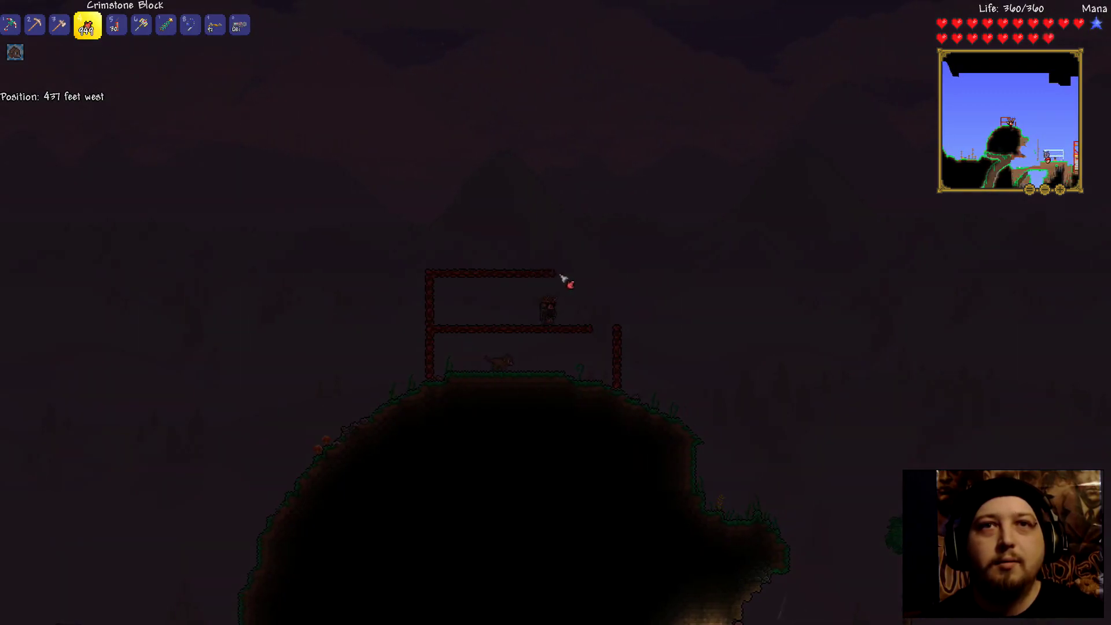
{"action": "left_click", "coordinate": [592, 279]}
{"action": "key", "text": "d"}
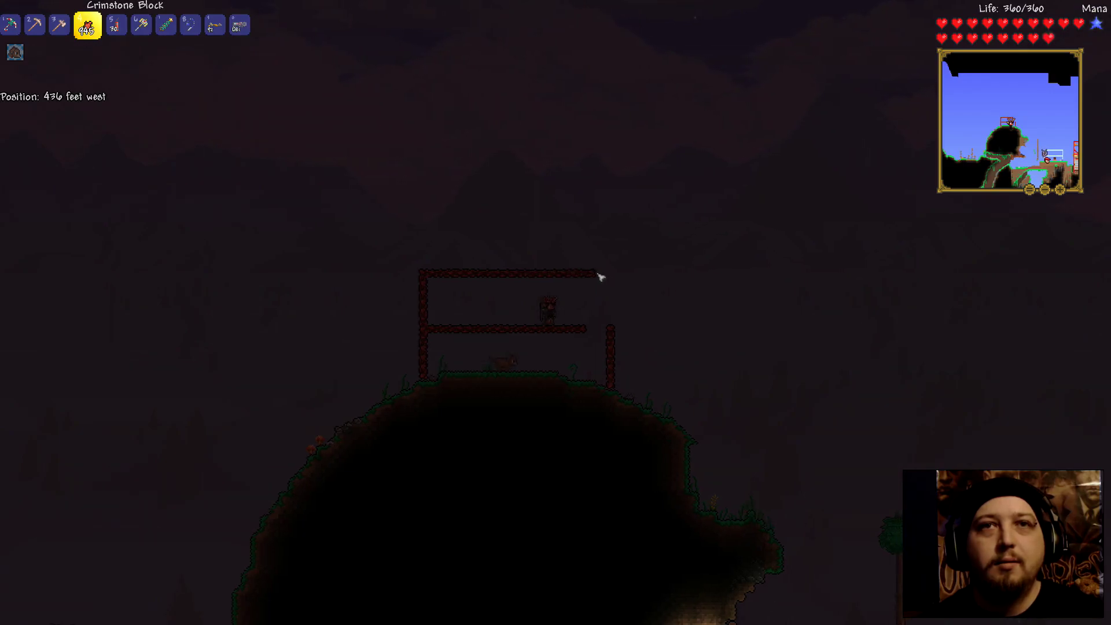
{"action": "key", "text": "d"}
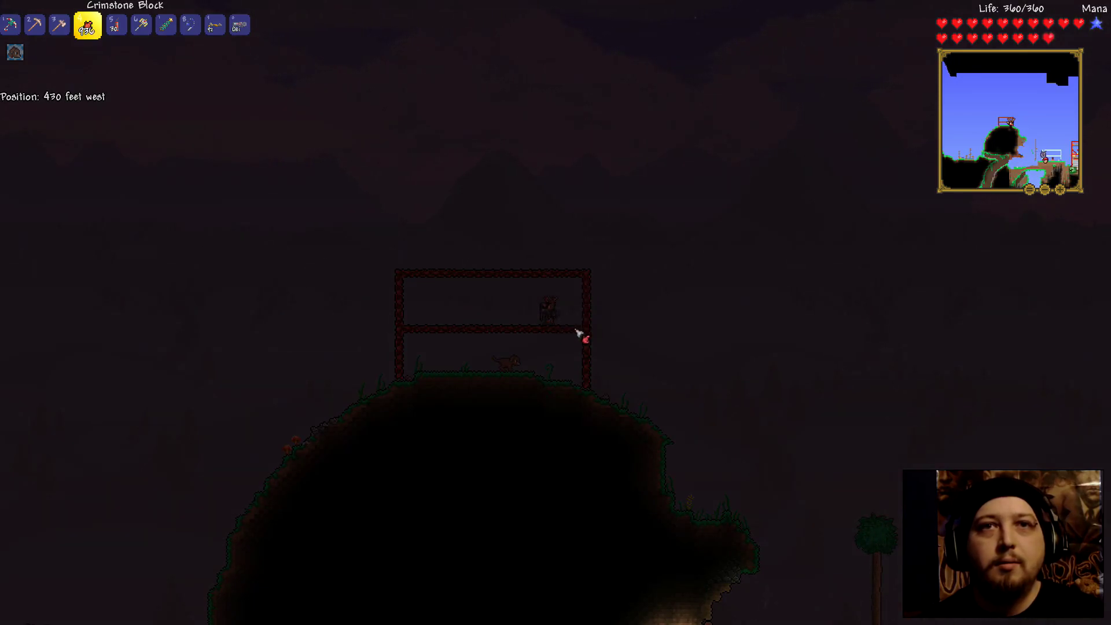
{"action": "key", "text": "d"}
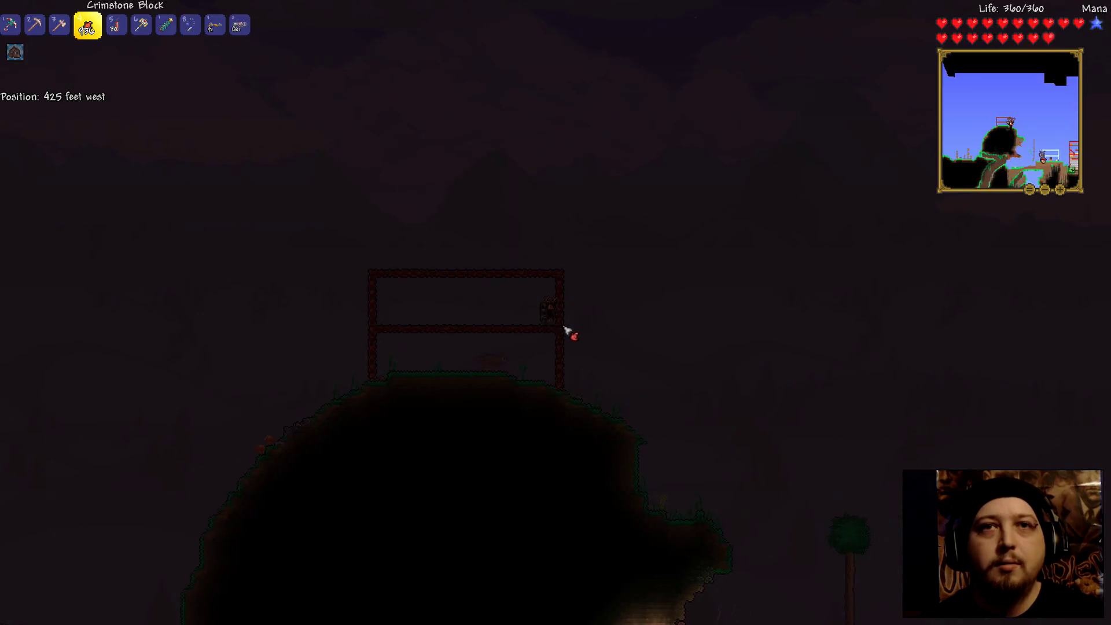
Swing the pickaxe at the frame and cycle through hotbar tools while walking west
{"action": "key", "text": "6"}
{"action": "scroll", "coordinate": [337, 173], "scroll_direction": "up", "scroll_amount": 5}
{"action": "left_click", "coordinate": [564, 337]}
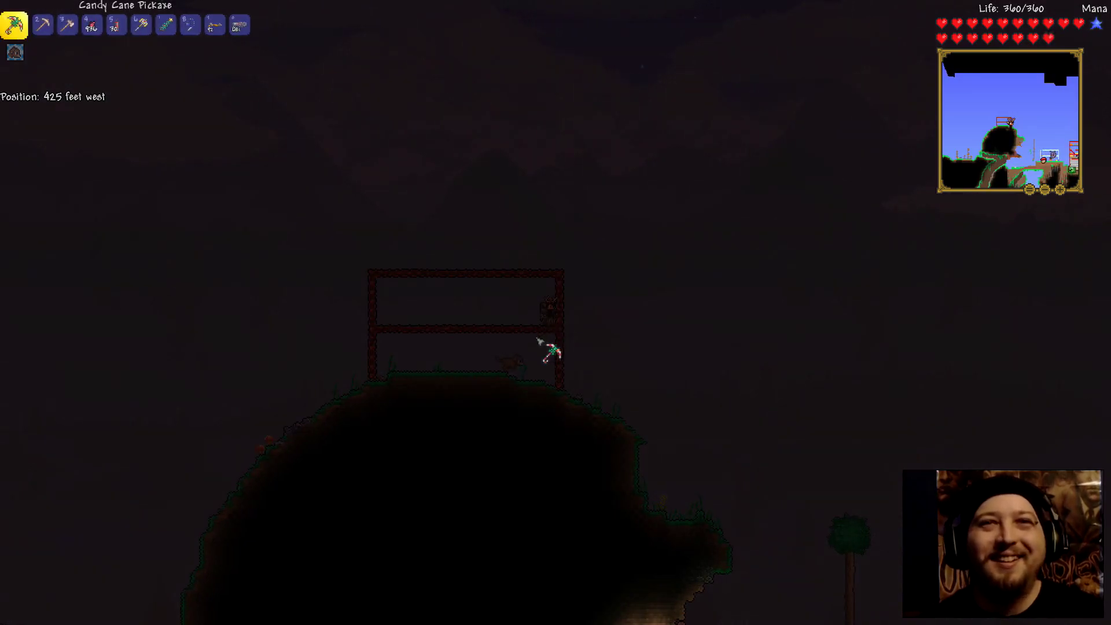
{"action": "key", "text": "a"}
{"action": "key", "text": "a"}
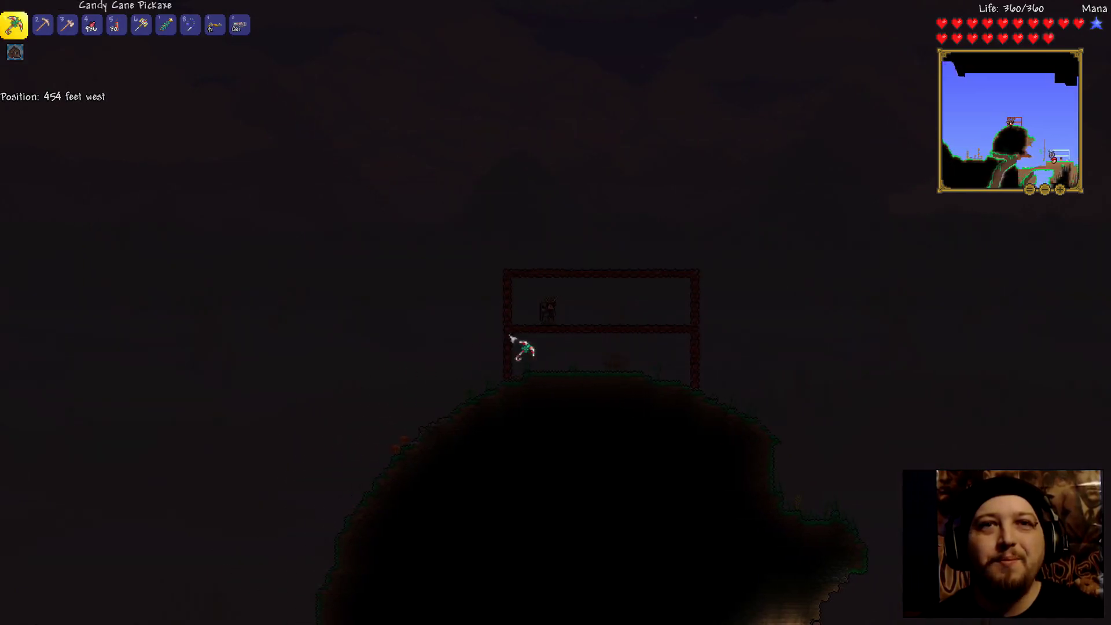
{"action": "key", "text": "a"}
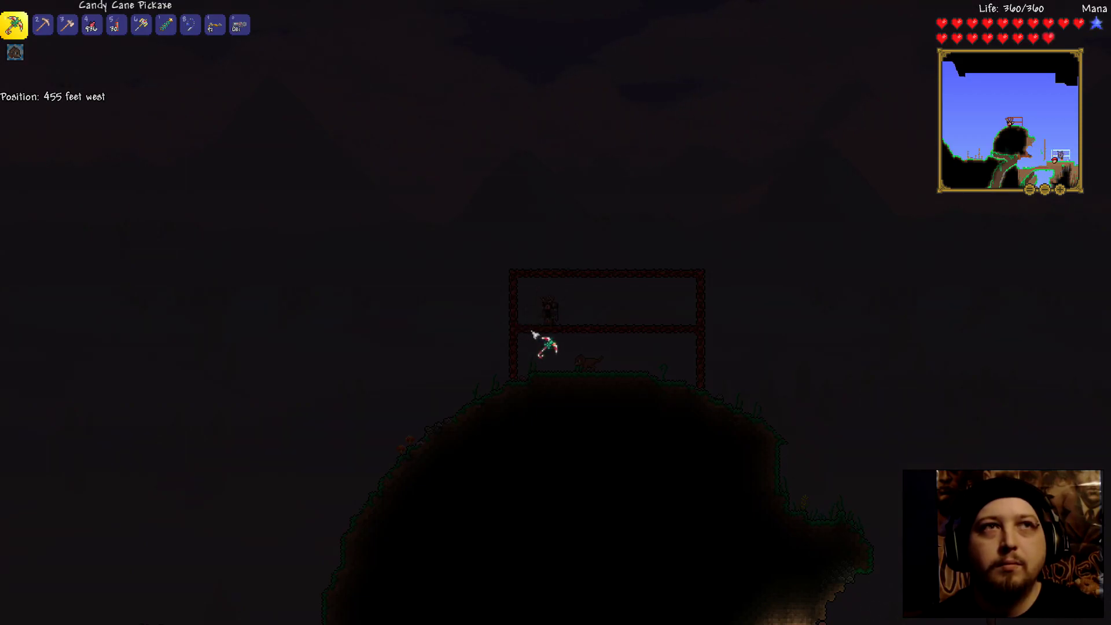
{"action": "key", "text": "2"}
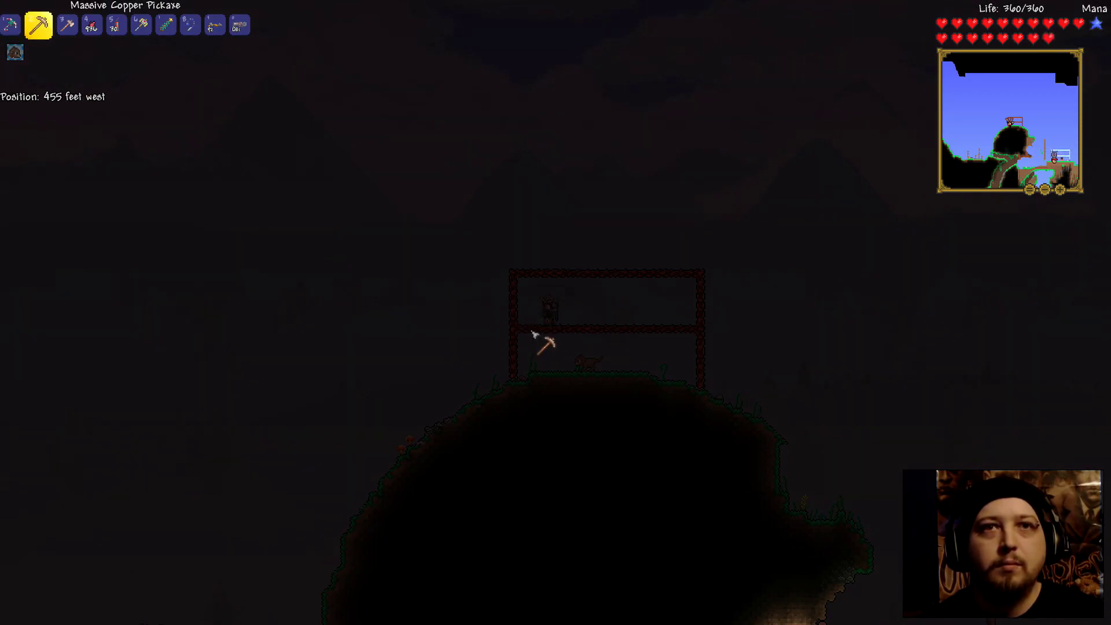
{"action": "key", "text": "3"}
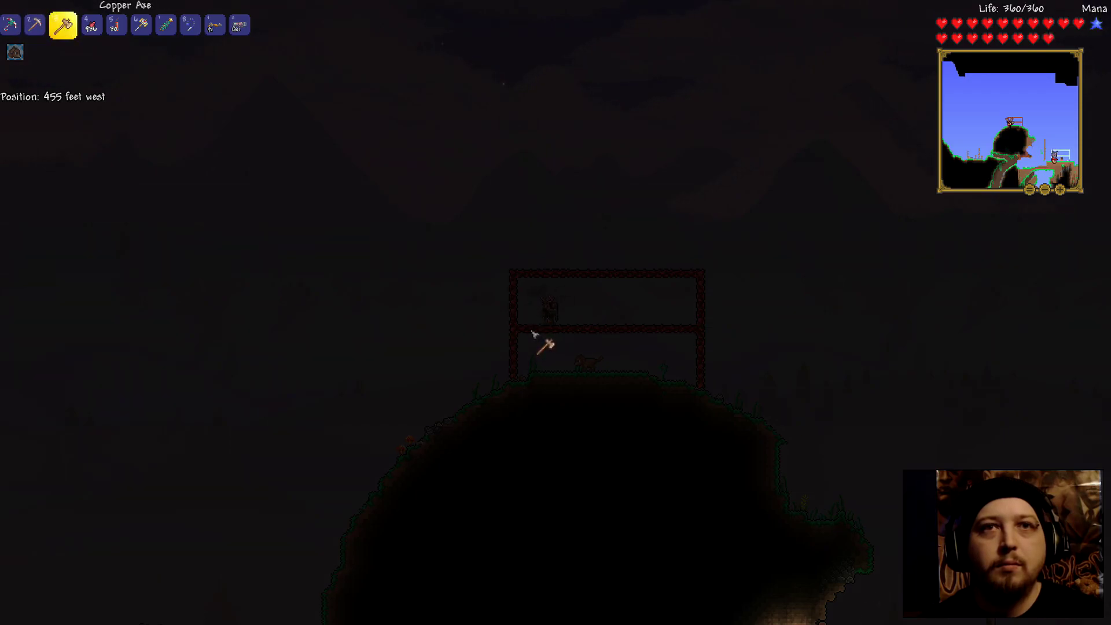
{"action": "scroll", "coordinate": [544, 345], "scroll_direction": "up", "scroll_amount": 1}
{"action": "scroll", "coordinate": [545, 344], "scroll_direction": "up", "scroll_amount": 1}
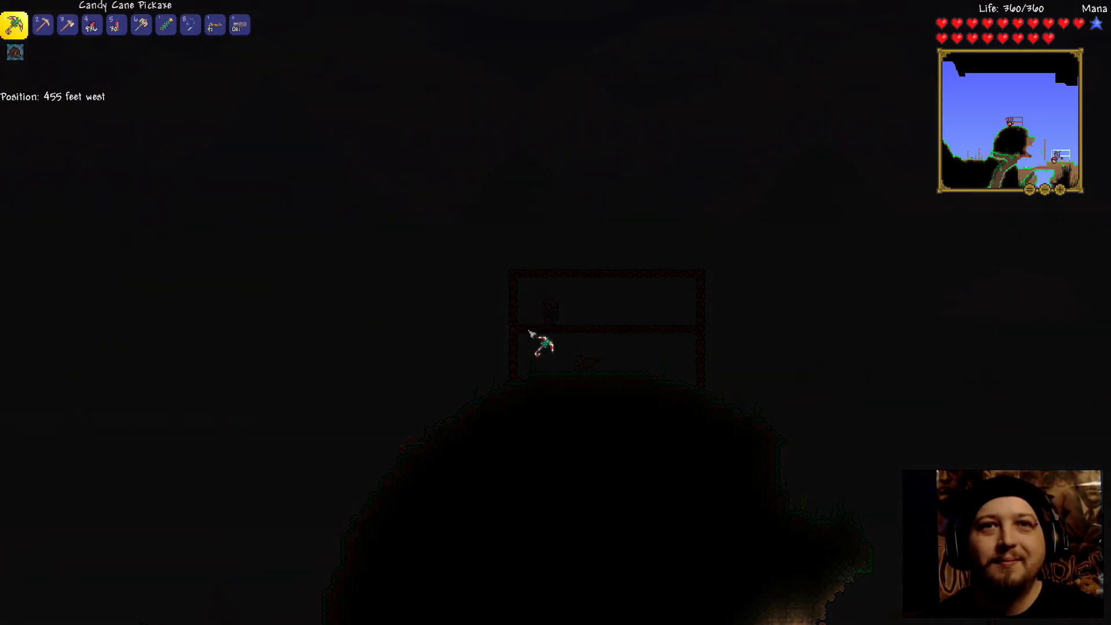
{"action": "scroll", "coordinate": [531, 332], "scroll_direction": "down", "scroll_amount": 3}
{"action": "scroll", "coordinate": [531, 332], "scroll_direction": "down", "scroll_amount": 3}
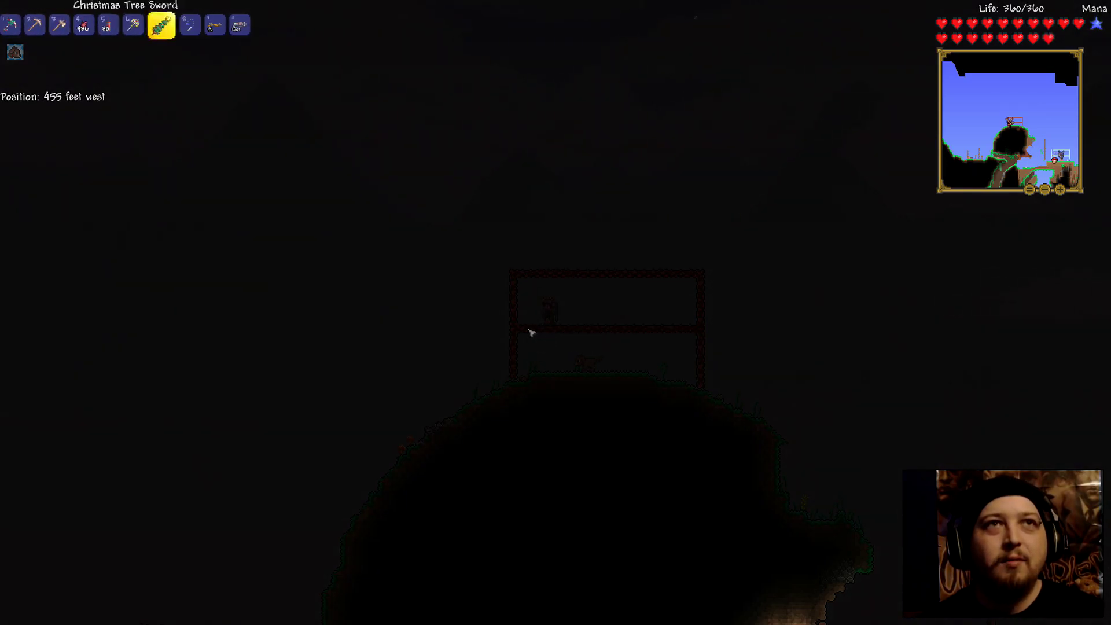
{"action": "scroll", "coordinate": [531, 332], "scroll_direction": "down", "scroll_amount": 2}
{"action": "scroll", "coordinate": [531, 330], "scroll_direction": "down", "scroll_amount": 1}
Fire a rocket at the frame's left wall, then re-equip Crimstone Block and approach the blast
{"action": "key", "text": "d"}
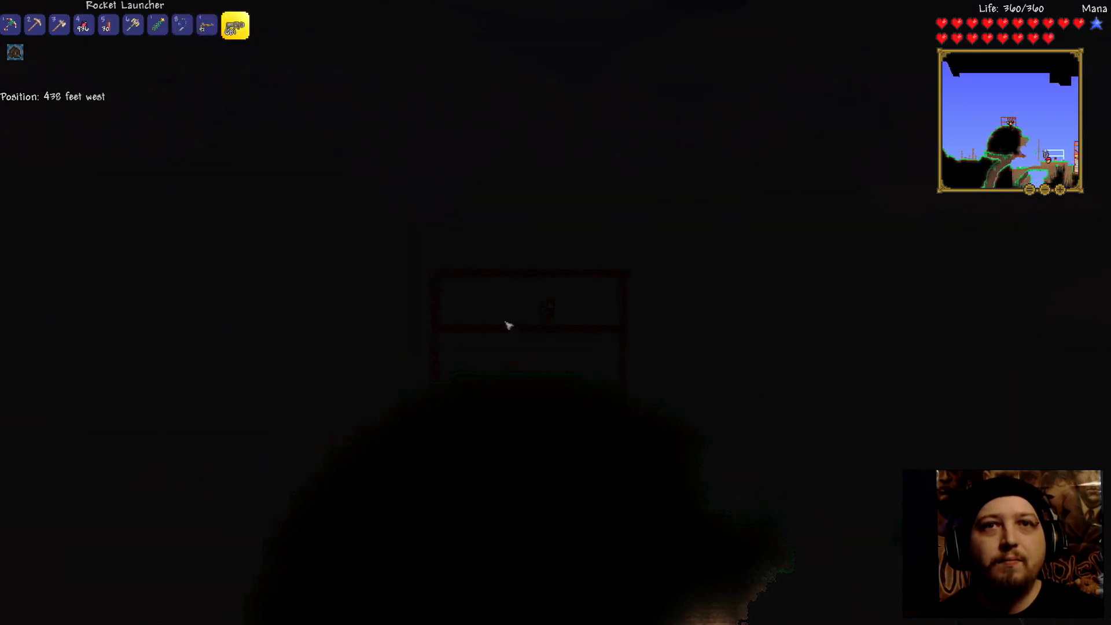
{"action": "left_click", "coordinate": [402, 320]}
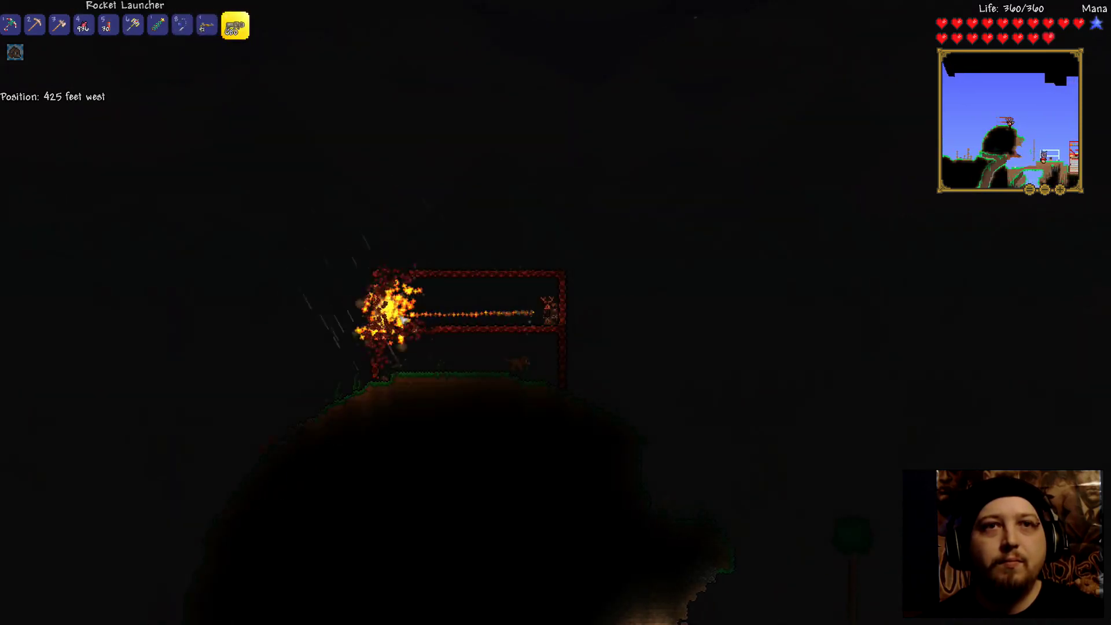
{"action": "key", "text": "a"}
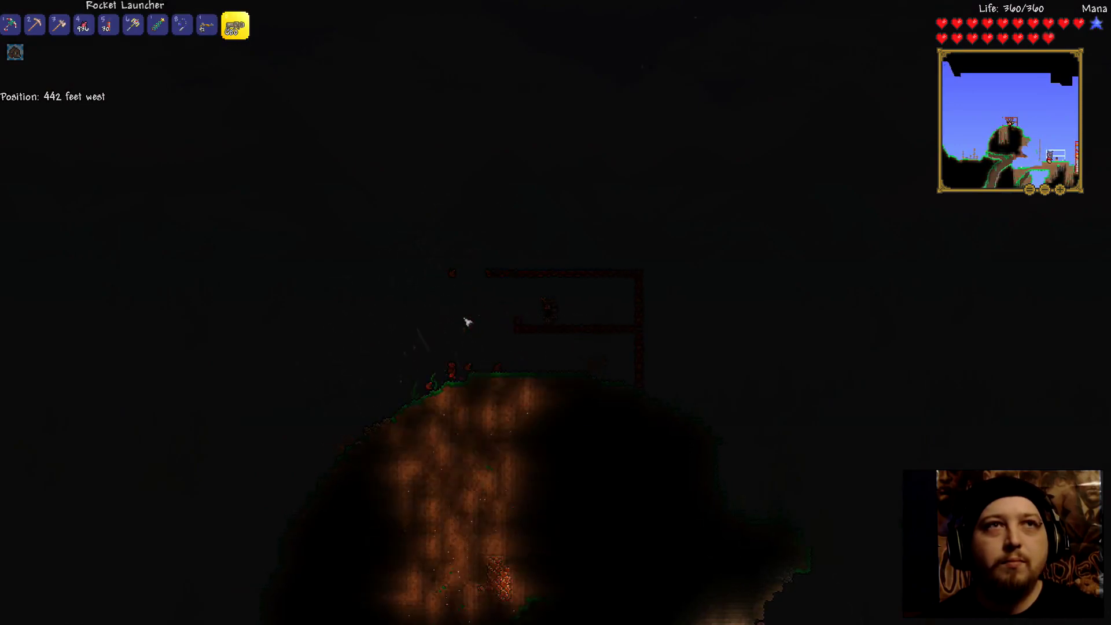
{"action": "key", "text": "4"}
{"action": "key", "text": "a"}
Pick up the scattered crimstone and start rebuilding the frame's left wall
{"action": "key", "text": "a"}
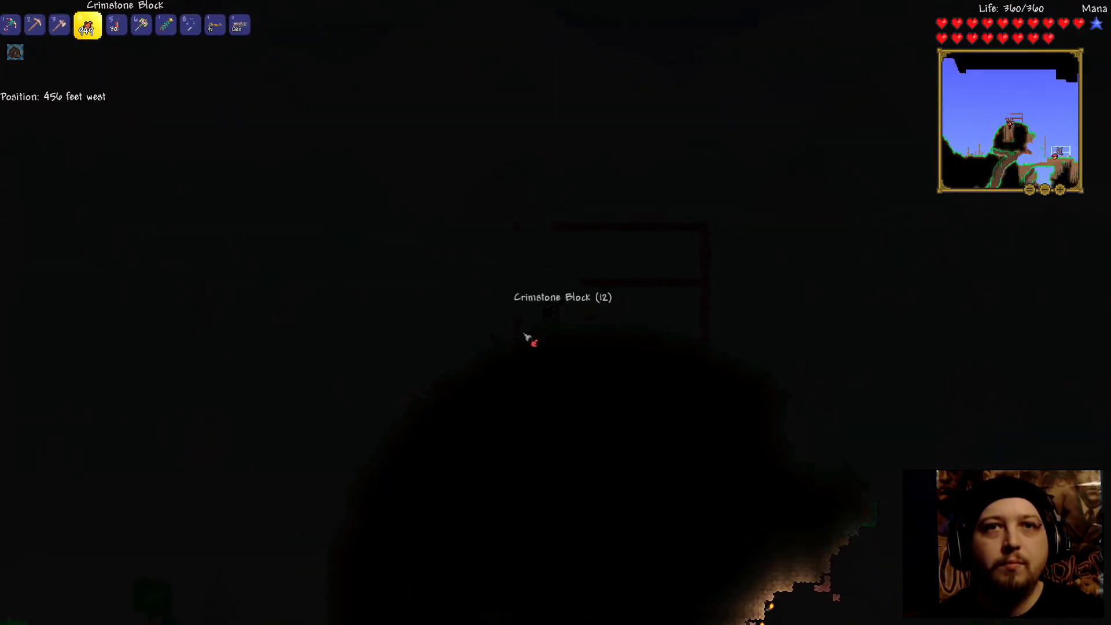
{"action": "left_click", "coordinate": [529, 338]}
{"action": "key", "text": "a"}
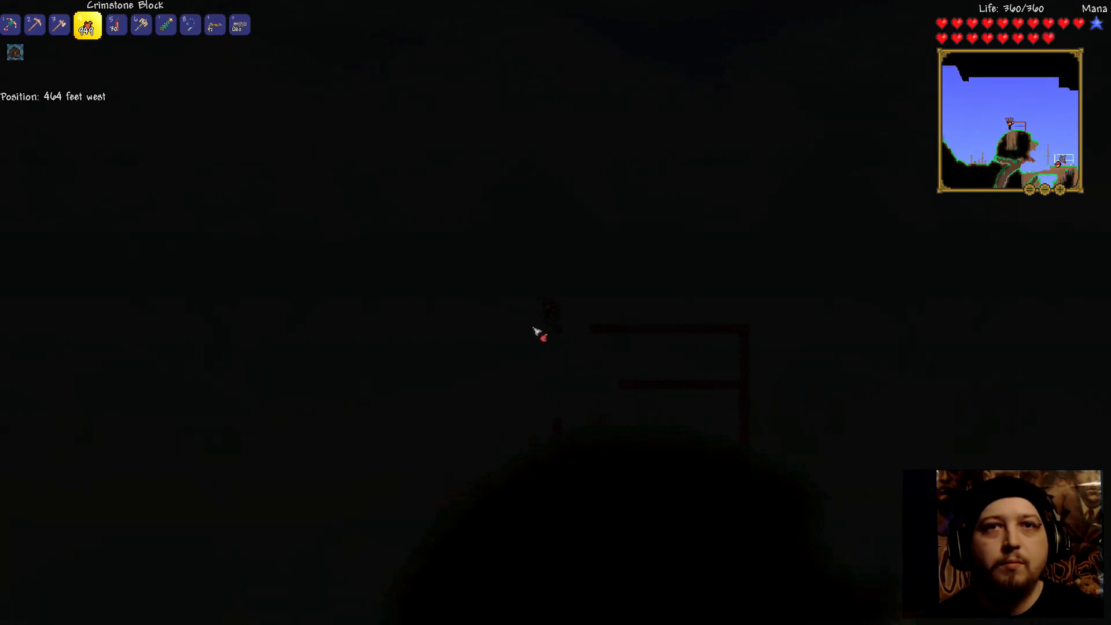
{"action": "key", "text": "d"}
{"action": "left_click", "coordinate": [535, 331]}
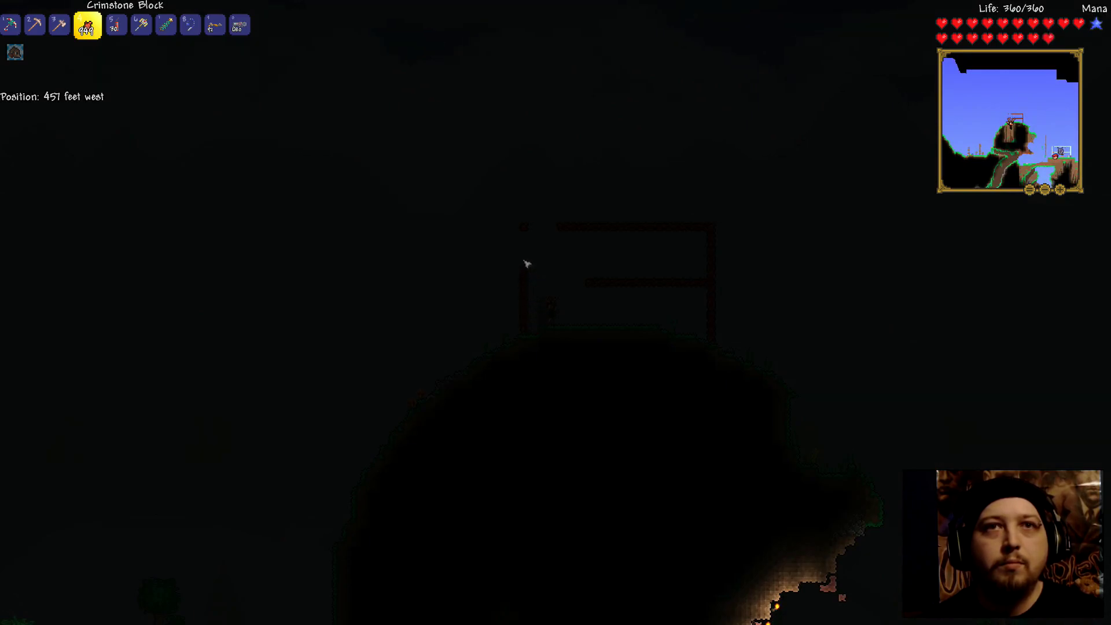
{"action": "left_click", "coordinate": [529, 277]}
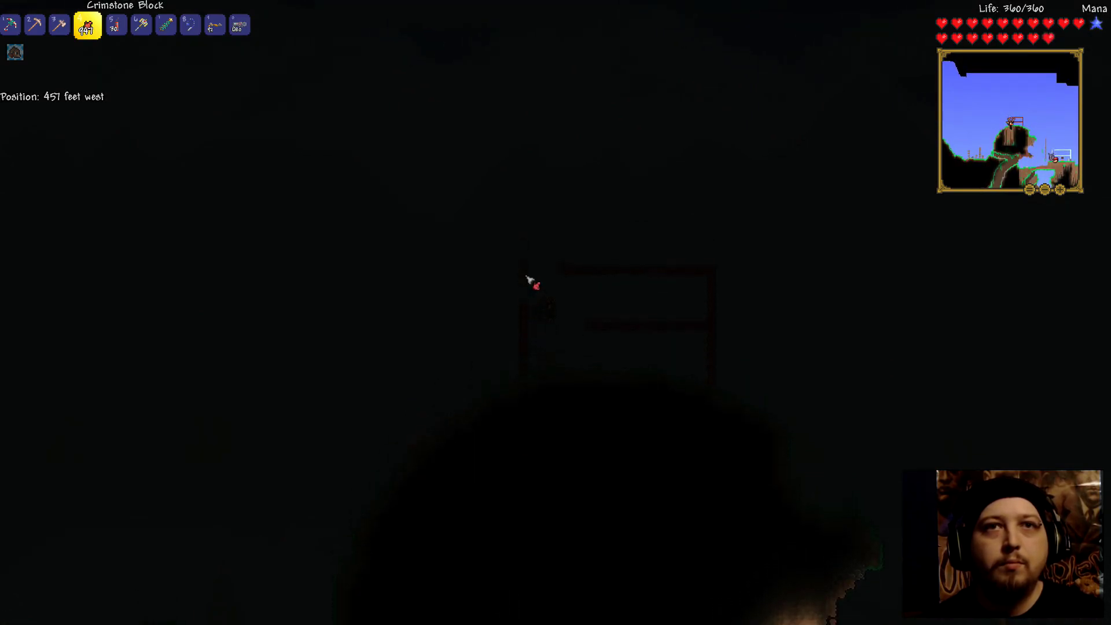
{"action": "left_click", "coordinate": [531, 281]}
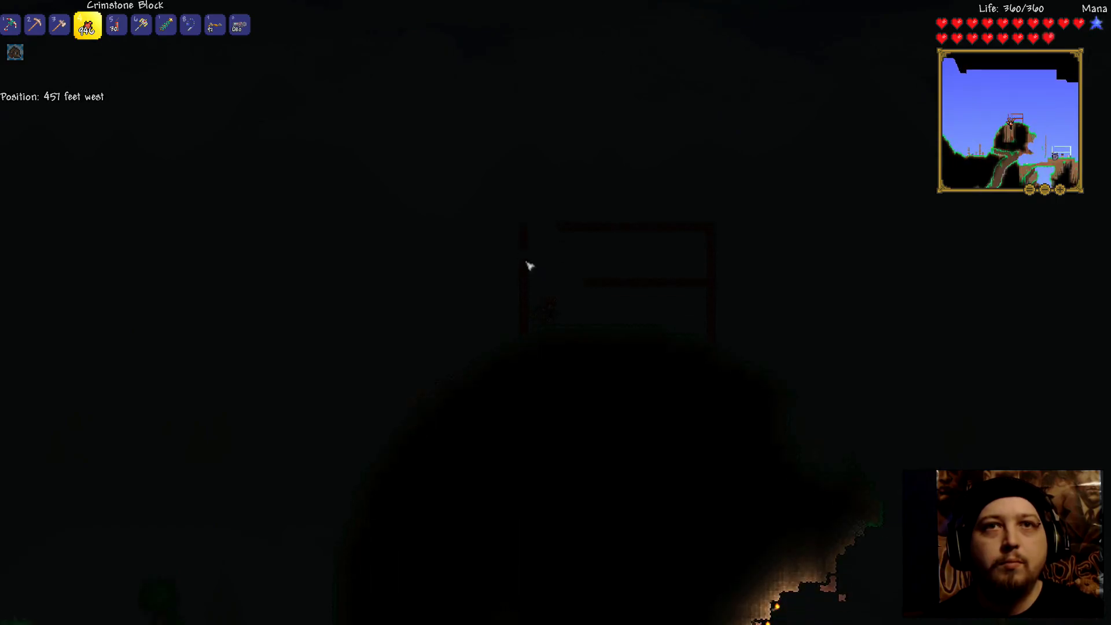
Walk back and forth across the hilltop around the frame
{"action": "key", "text": "d"}
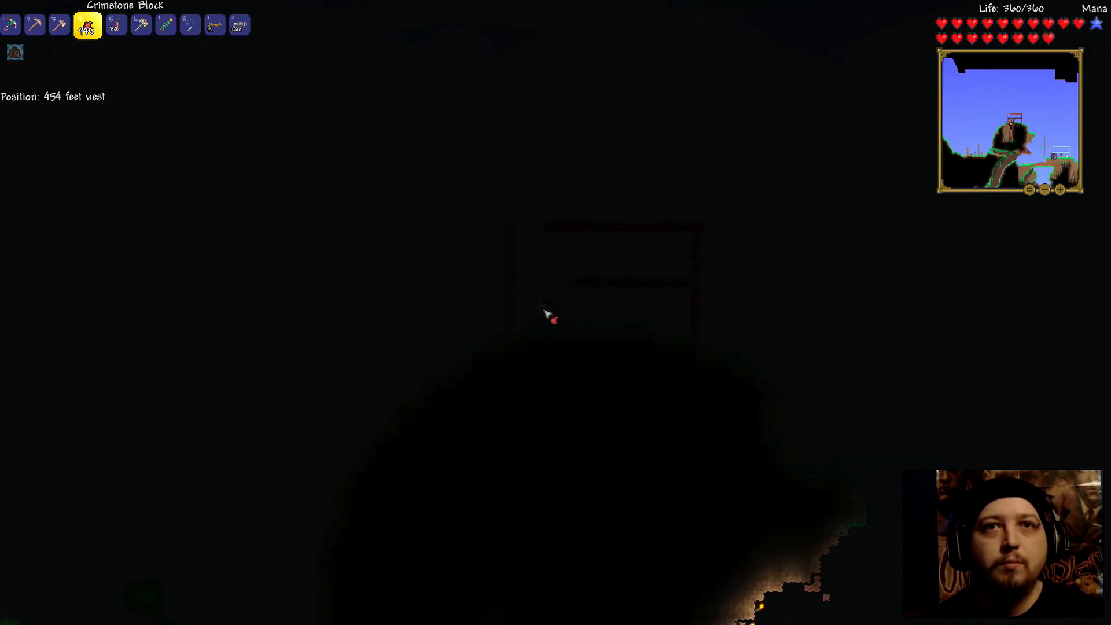
{"action": "key", "text": "d"}
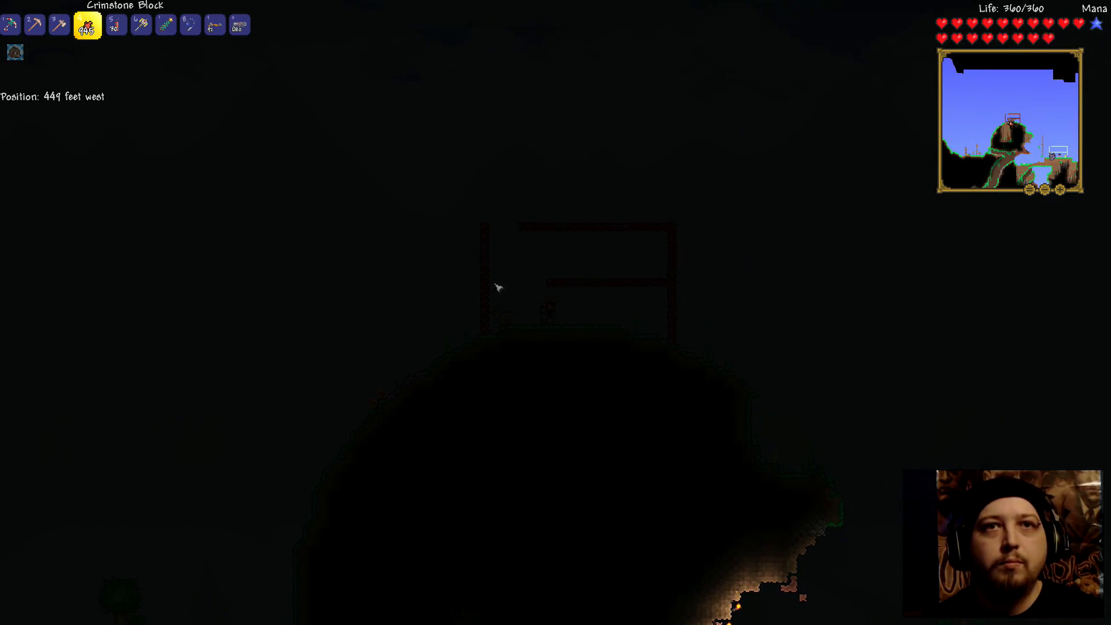
{"action": "key", "text": "a"}
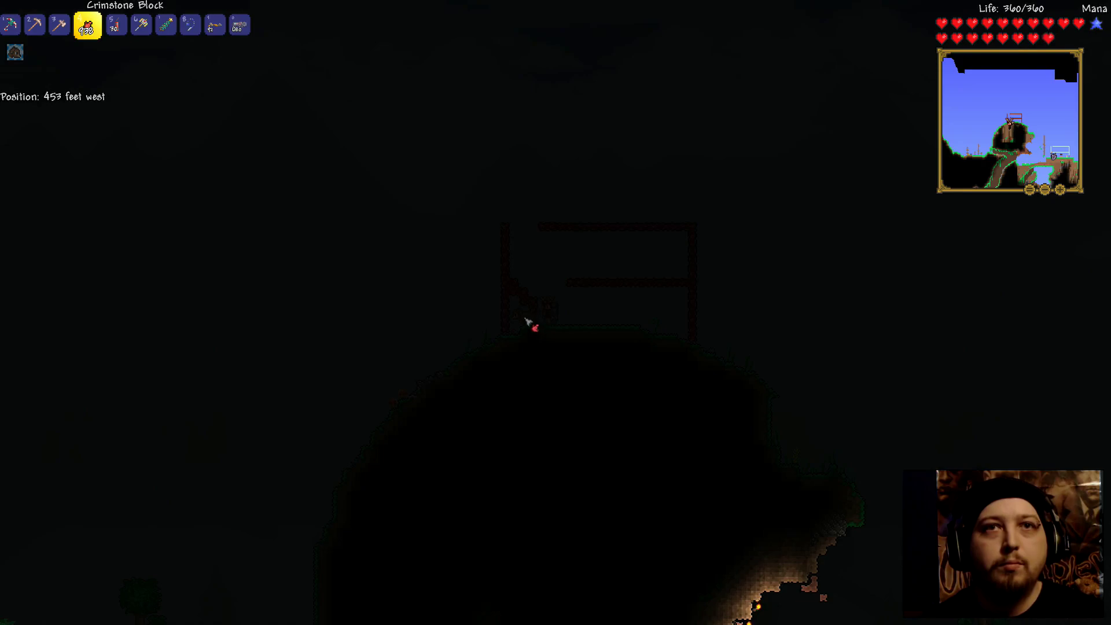
{"action": "key", "text": "d"}
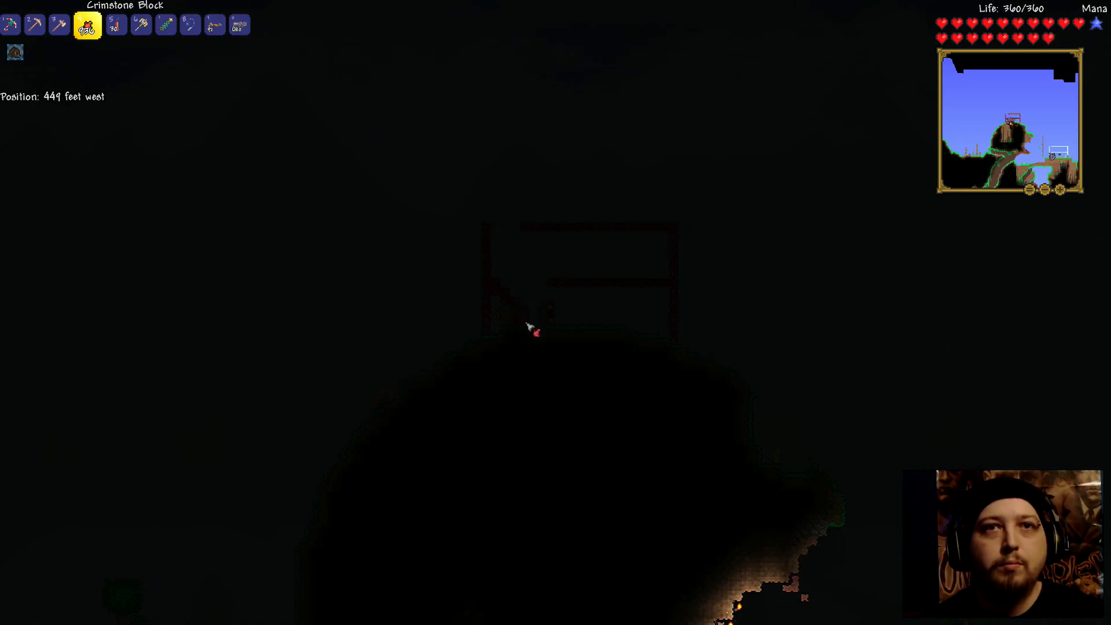
{"action": "key", "text": "a"}
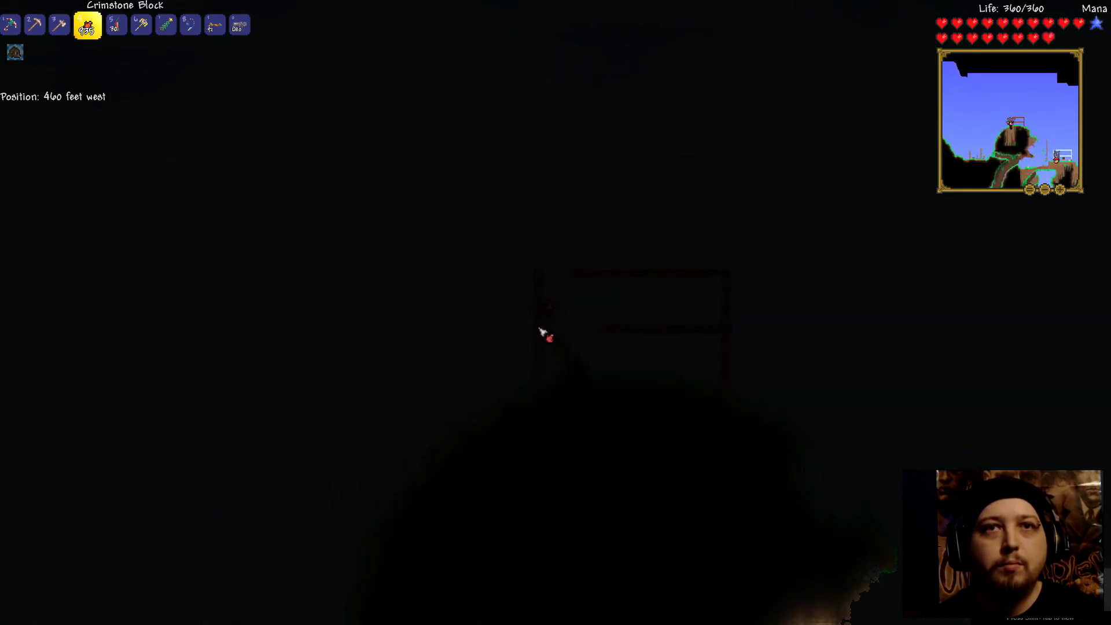
{"action": "key", "text": "d"}
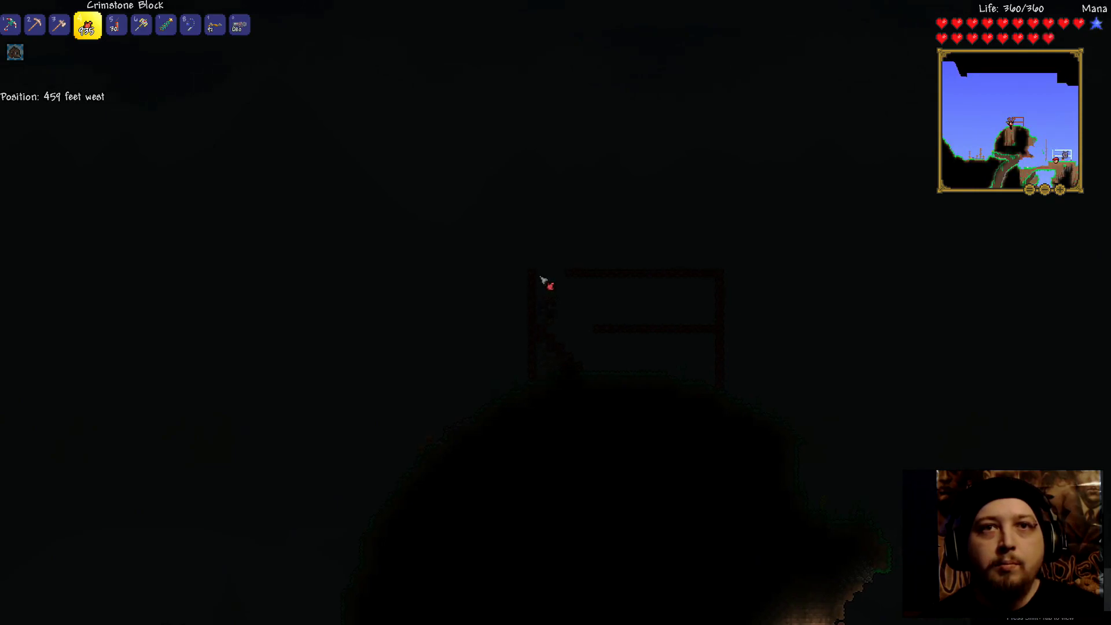
{"action": "key", "text": "d"}
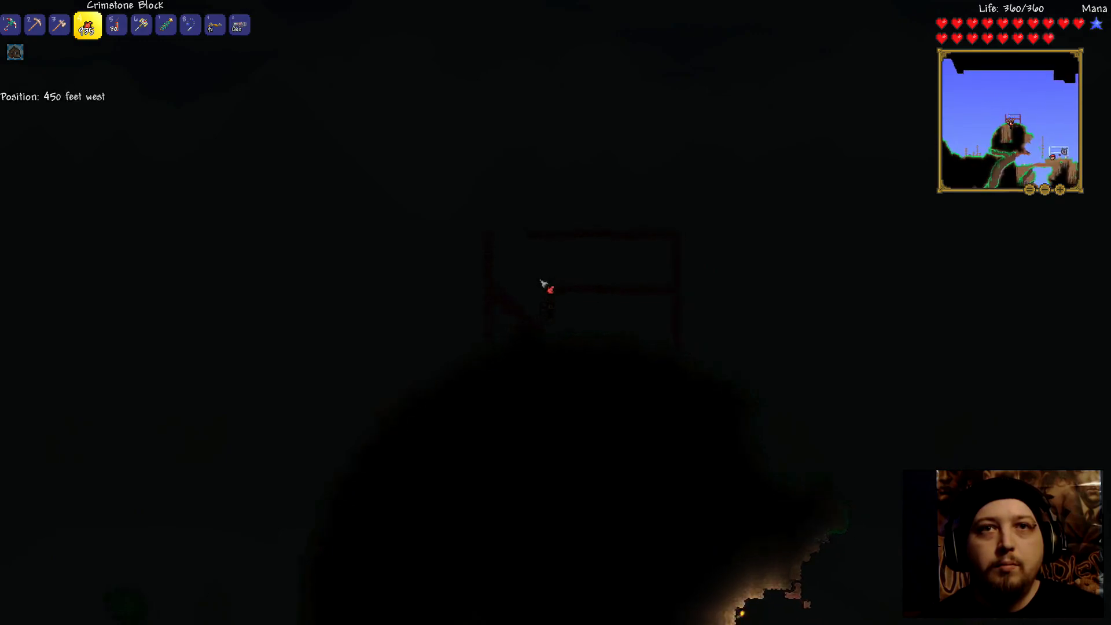
{"action": "key", "text": "a"}
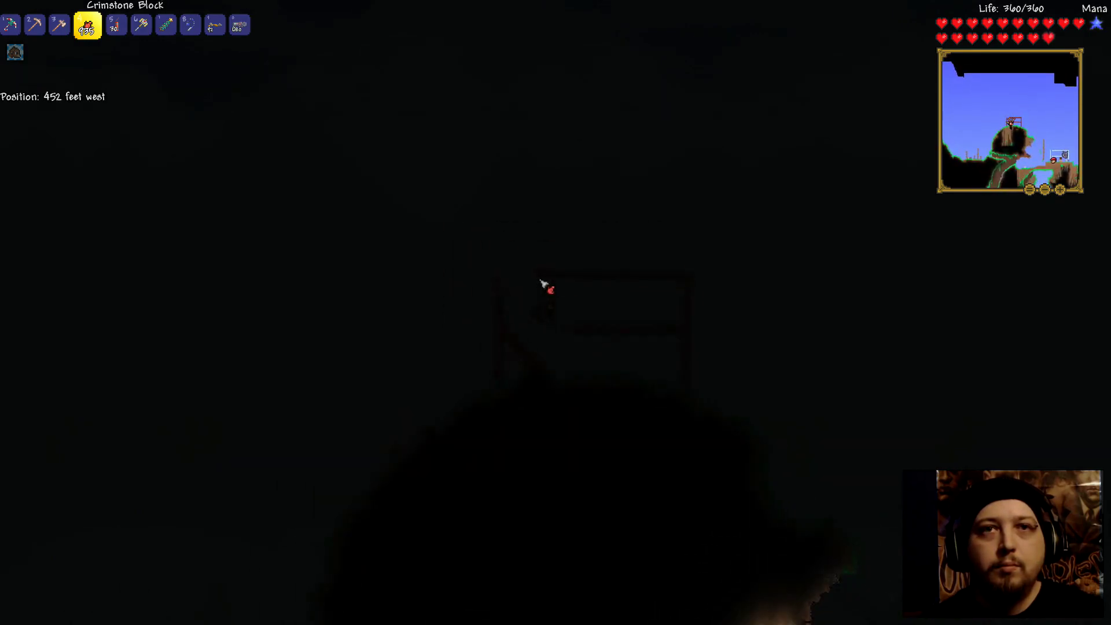
{"action": "key", "text": "a"}
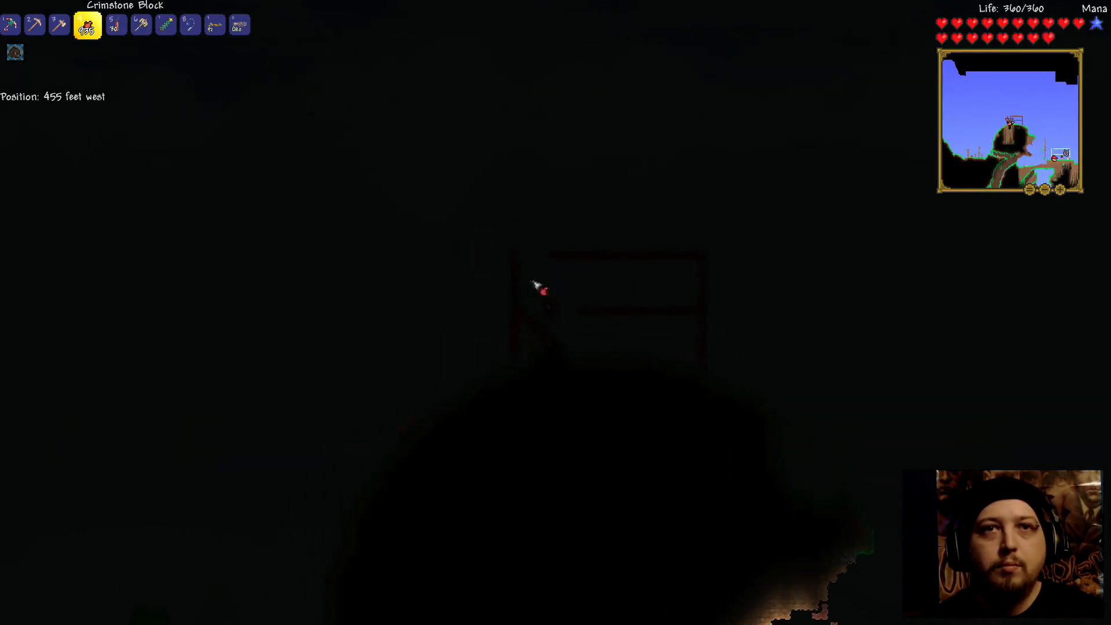
{"action": "key", "text": "a"}
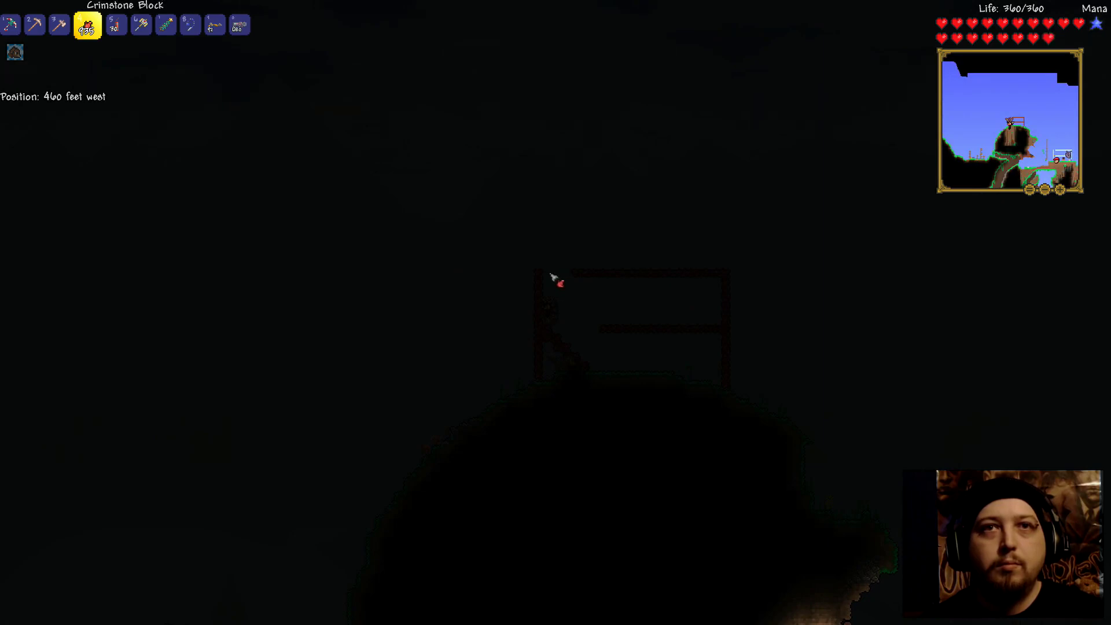
{"action": "key", "text": "d"}
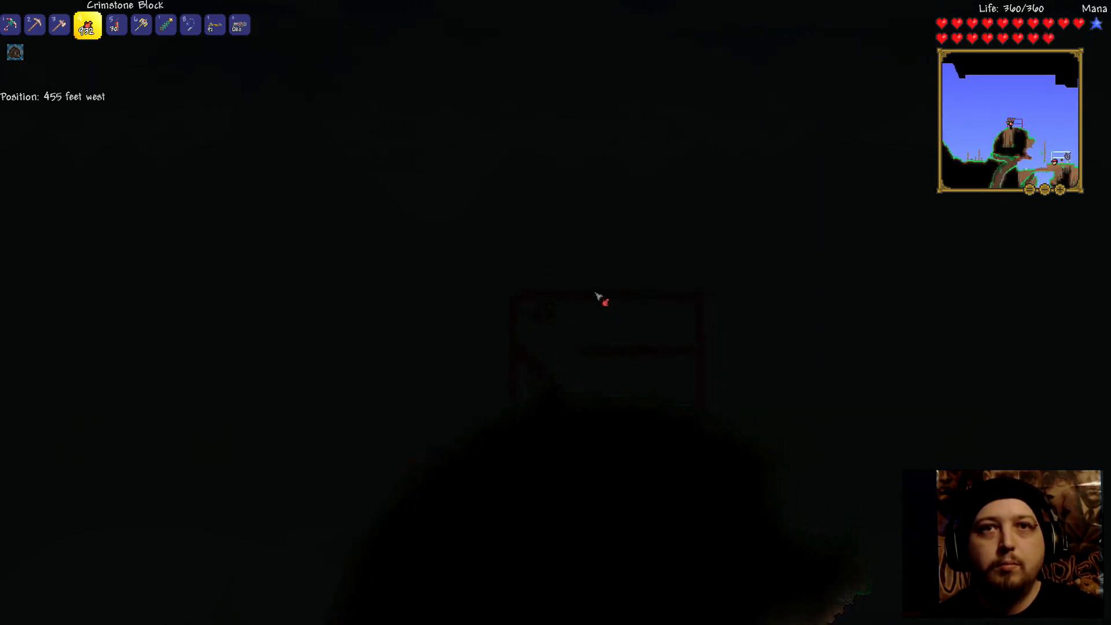
Blast the terrain right of the structure with the Rocket Launcher, then re-equip Crimstone Block
{"action": "key", "text": "d"}
{"action": "key", "text": "6"}
{"action": "key", "text": "0"}
{"action": "left_click", "coordinate": [662, 303]}
{"action": "key", "text": "5"}
{"action": "key", "text": "4"}
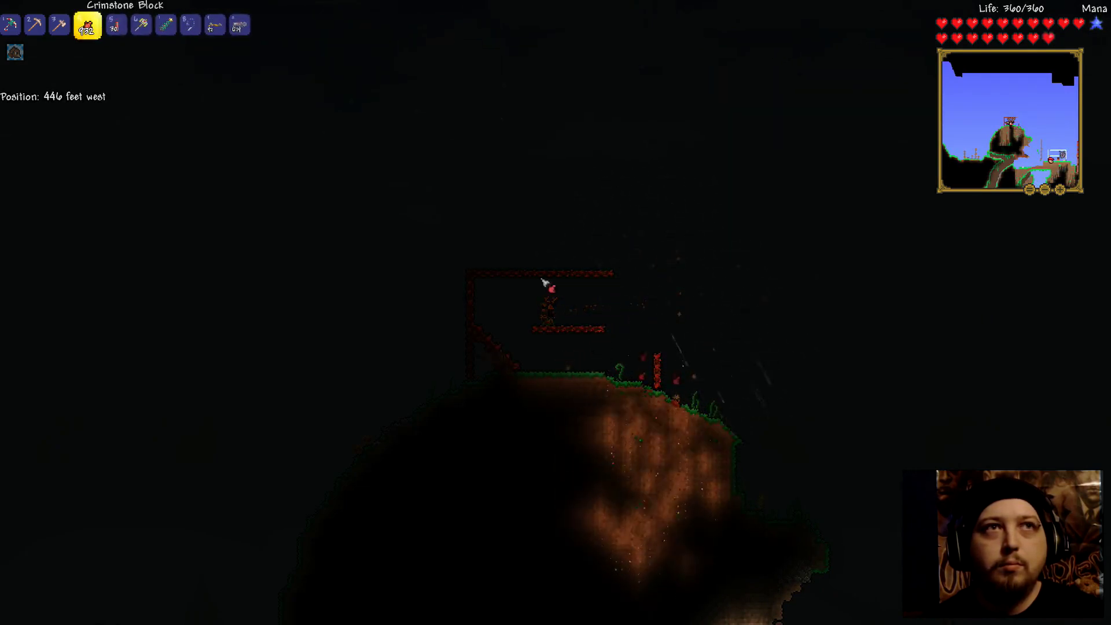
{"action": "key", "text": "d"}
{"action": "key", "text": "d"}
{"action": "key", "text": "d"}
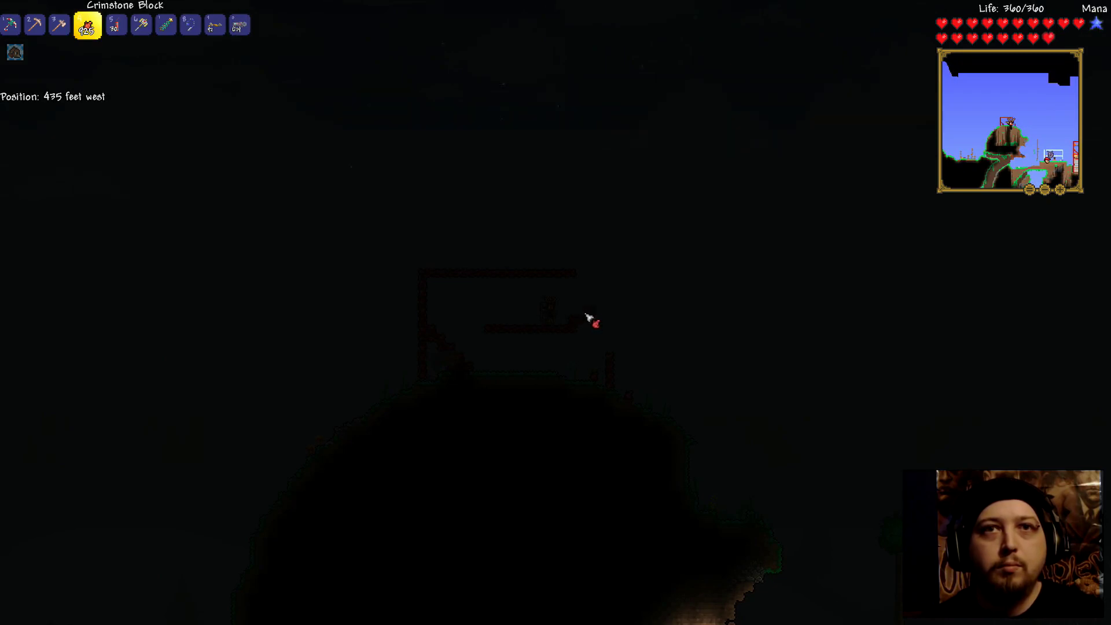
Fill Crimstone blocks down the frame's right side, linking the roof to the middle floor
{"action": "key", "text": "d"}
{"action": "key", "text": "d"}
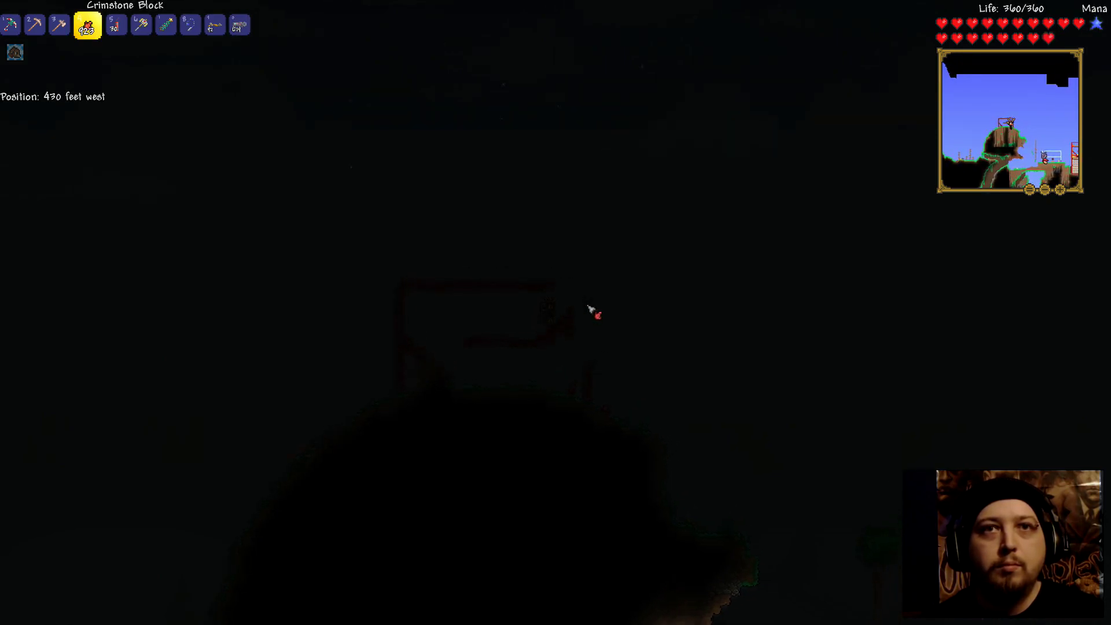
{"action": "left_click", "coordinate": [568, 310]}
{"action": "left_click", "coordinate": [580, 332]}
{"action": "left_click", "coordinate": [582, 333]}
{"action": "key", "text": "d"}
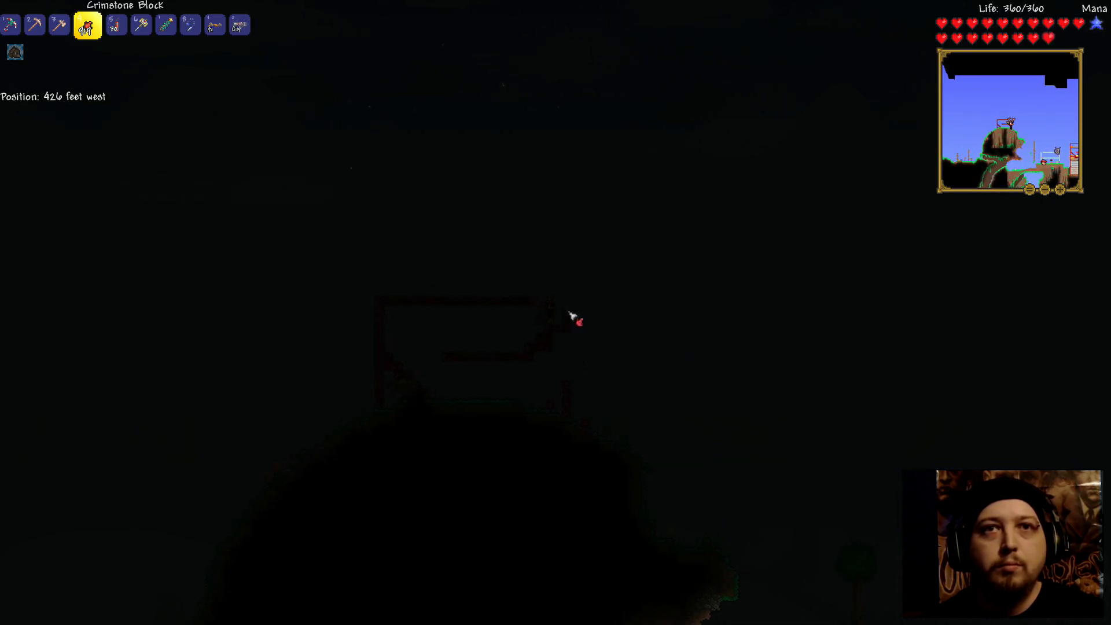
{"action": "left_click", "coordinate": [572, 330]}
{"action": "left_click", "coordinate": [571, 351]}
{"action": "key", "text": "a"}
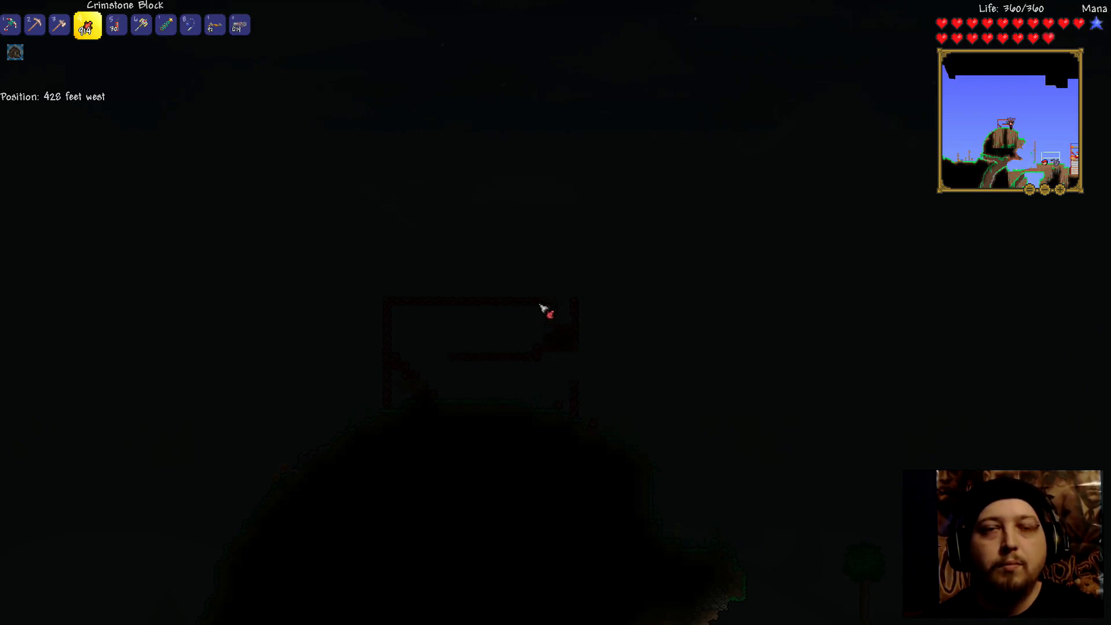
{"action": "scroll", "coordinate": [545, 310], "scroll_direction": "down", "scroll_amount": 3}
{"action": "scroll", "coordinate": [544, 308], "scroll_direction": "down", "scroll_amount": 3}
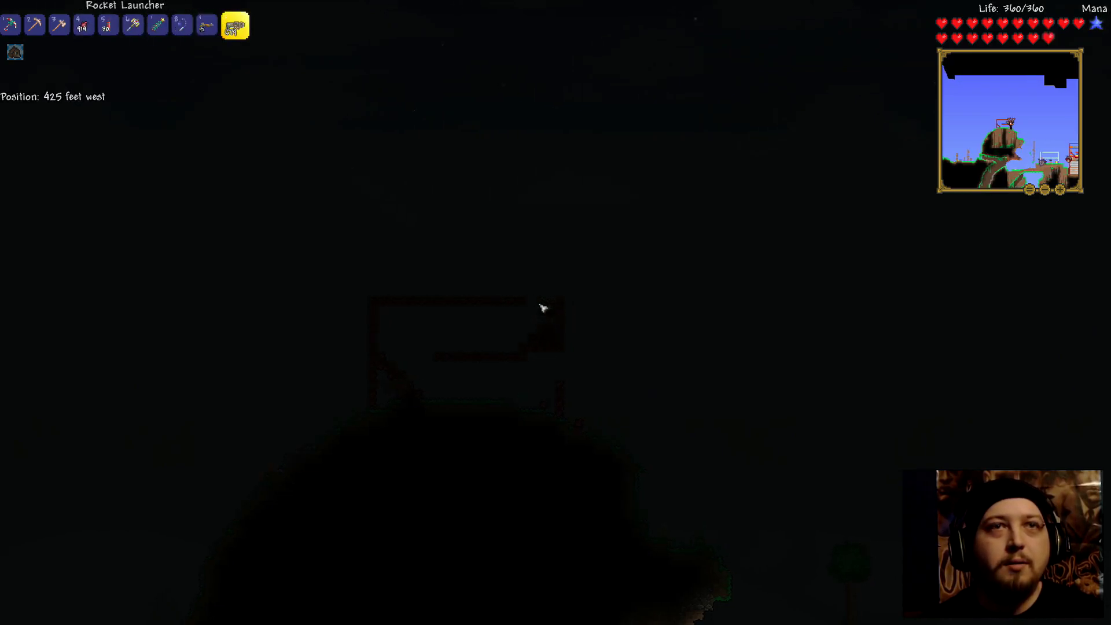
Blast the frame's upper-right corner and place a Crimstone block there
{"action": "key", "text": "space"}
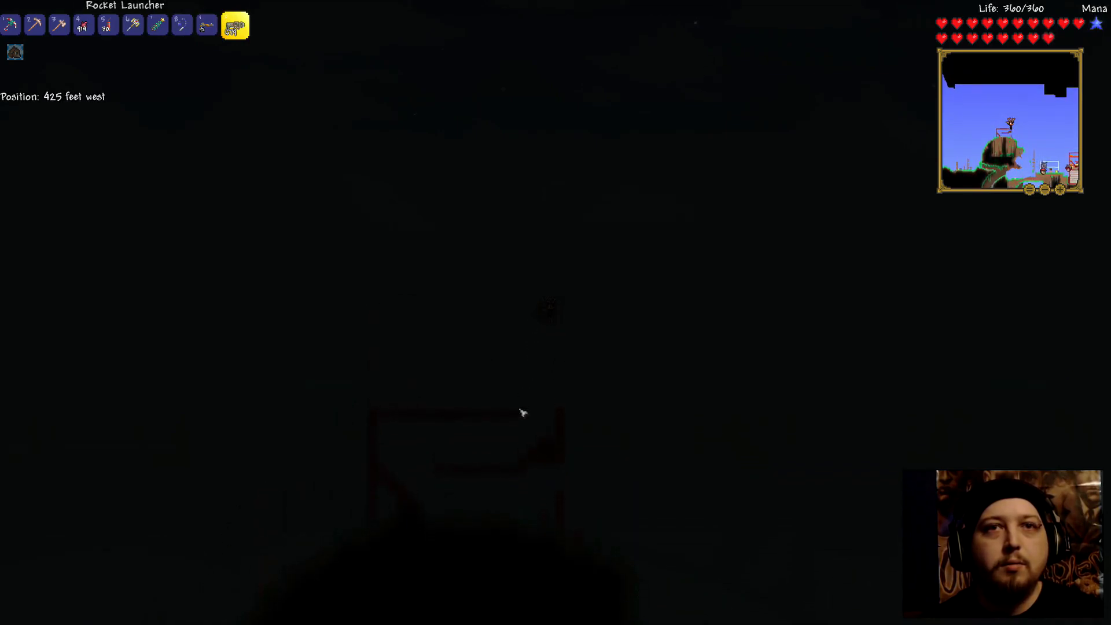
{"action": "left_click", "coordinate": [522, 412]}
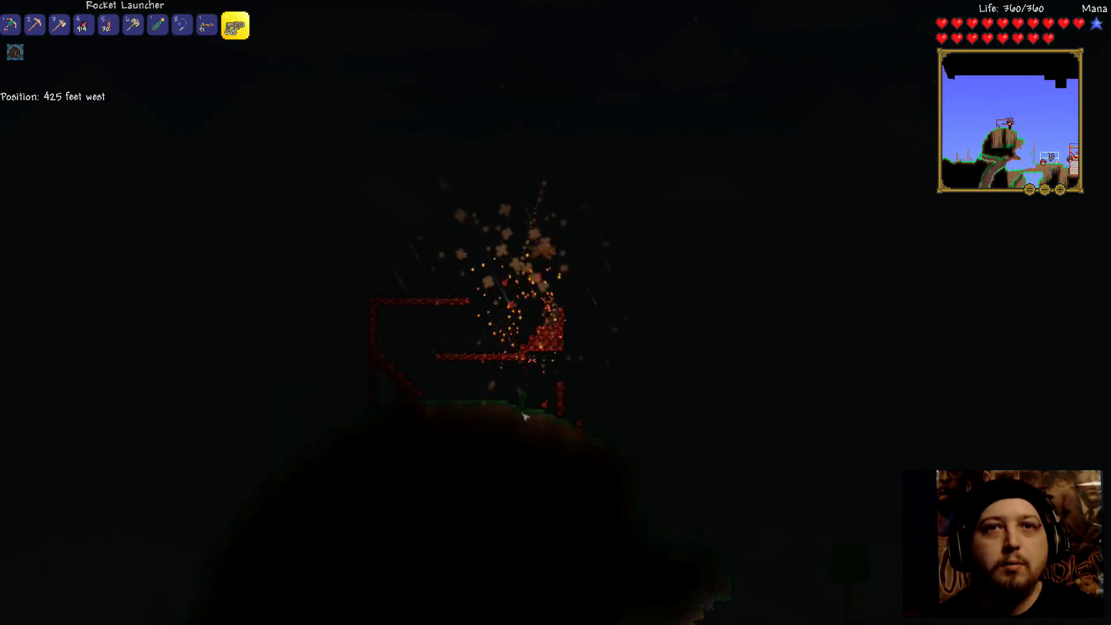
{"action": "scroll", "coordinate": [521, 391], "scroll_direction": "up", "scroll_amount": 4}
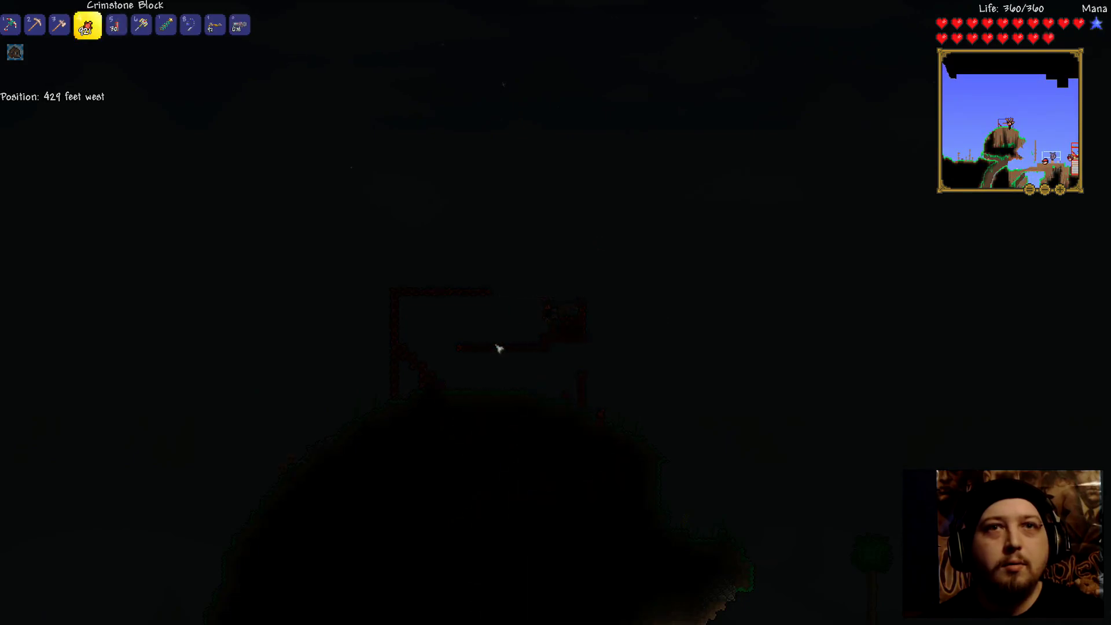
{"action": "key", "text": "a"}
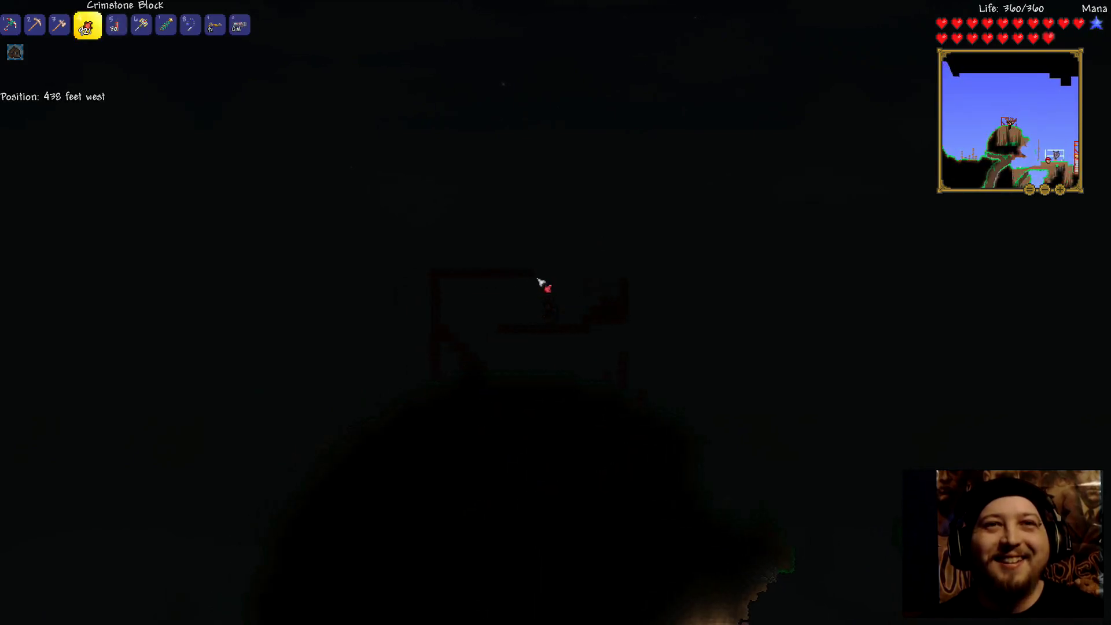
{"action": "left_click", "coordinate": [549, 282]}
{"action": "key", "text": "a"}
{"action": "key", "text": "a"}
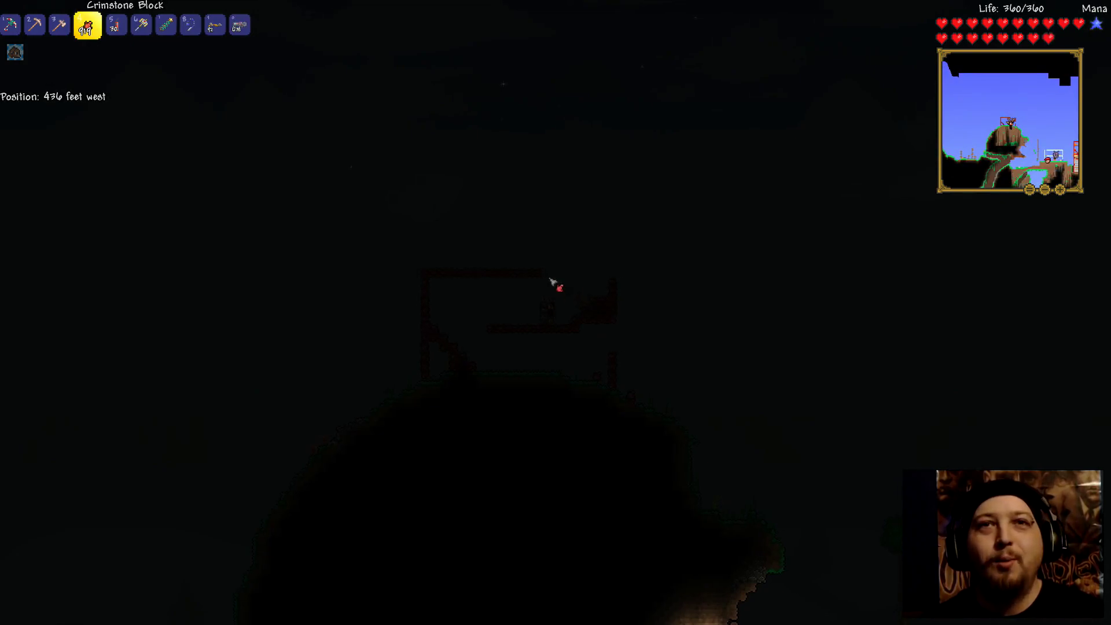
Run back and forth beneath the frame toward the hill's east edge
{"action": "key", "text": "d"}
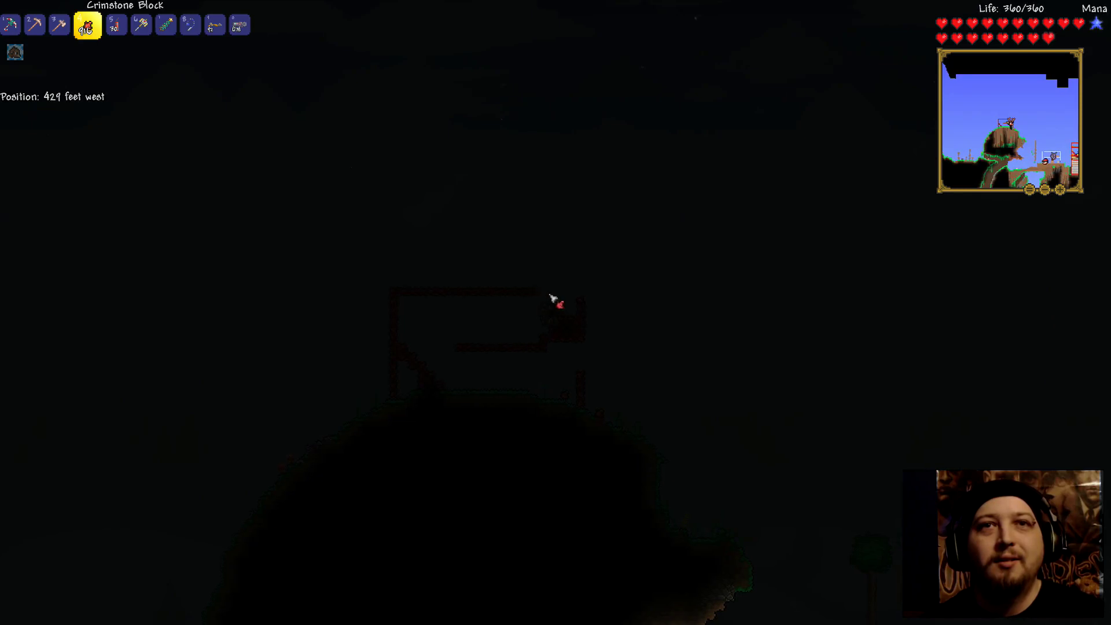
{"action": "key", "text": "a"}
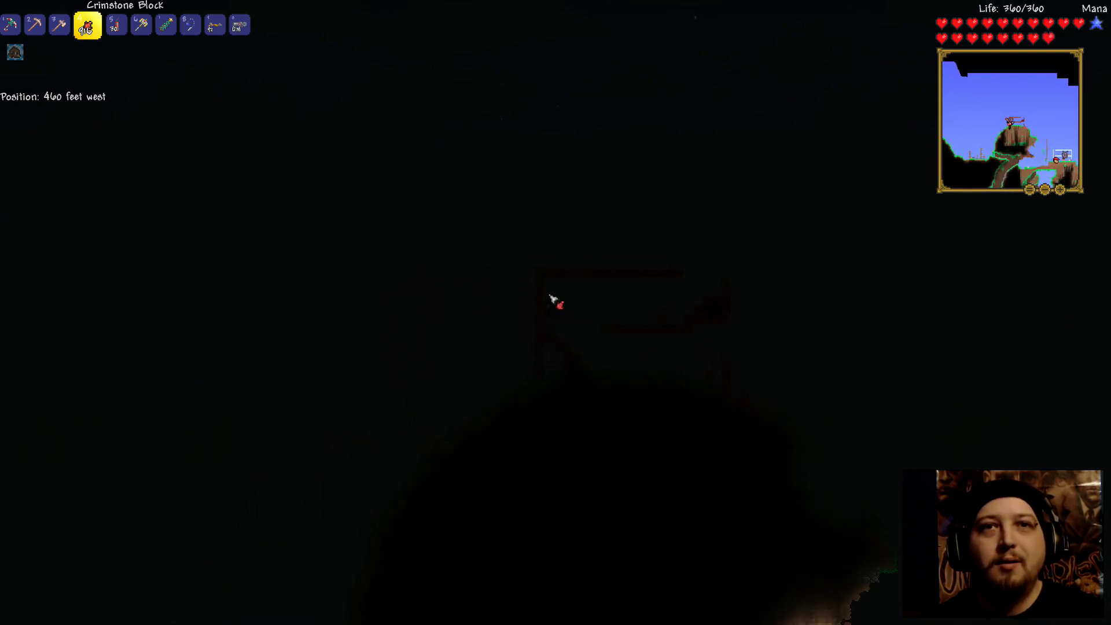
{"action": "key", "text": "d"}
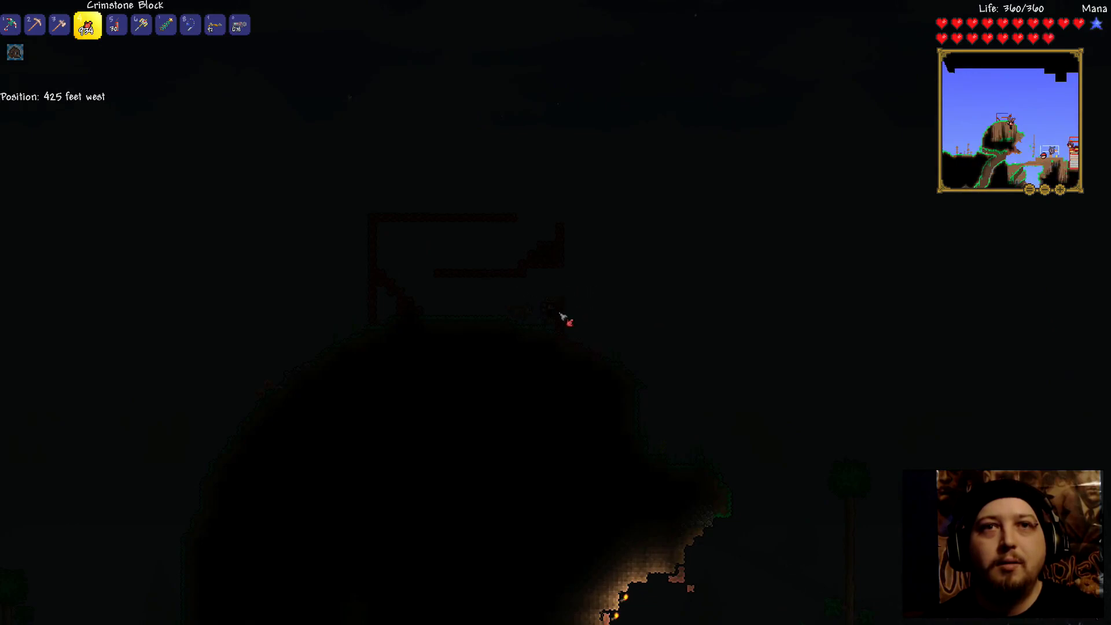
{"action": "key", "text": "d"}
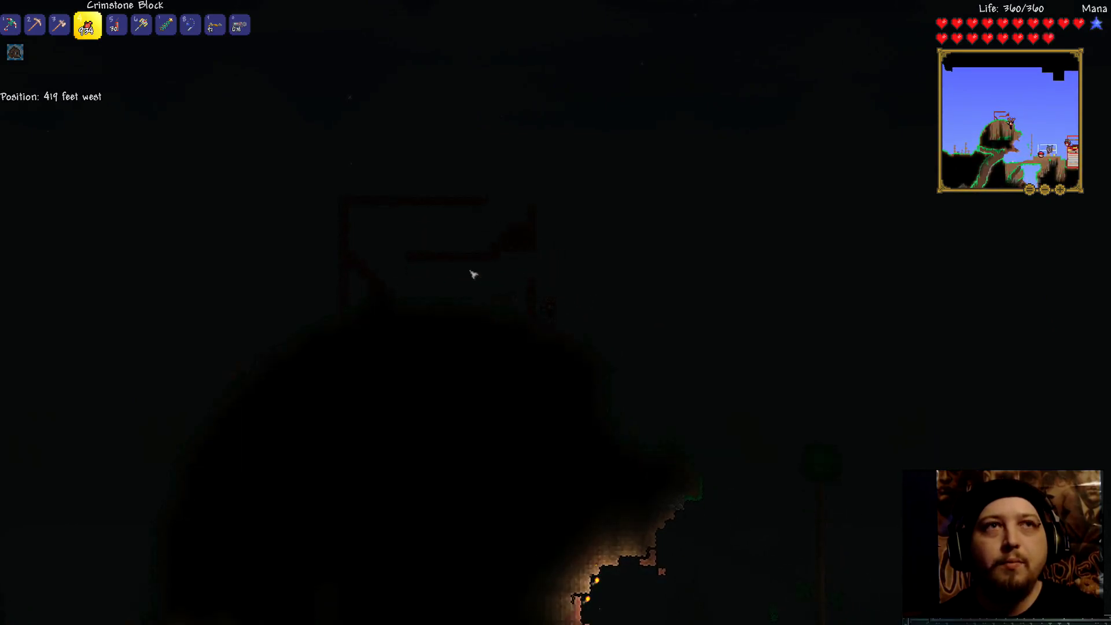
{"action": "scroll", "coordinate": [473, 274], "scroll_direction": "down", "scroll_amount": 4}
{"action": "scroll", "coordinate": [473, 274], "scroll_direction": "down", "scroll_amount": 2}
Blast the dirt slope beside the frame and walk over to collect the drops
{"action": "key", "text": "d"}
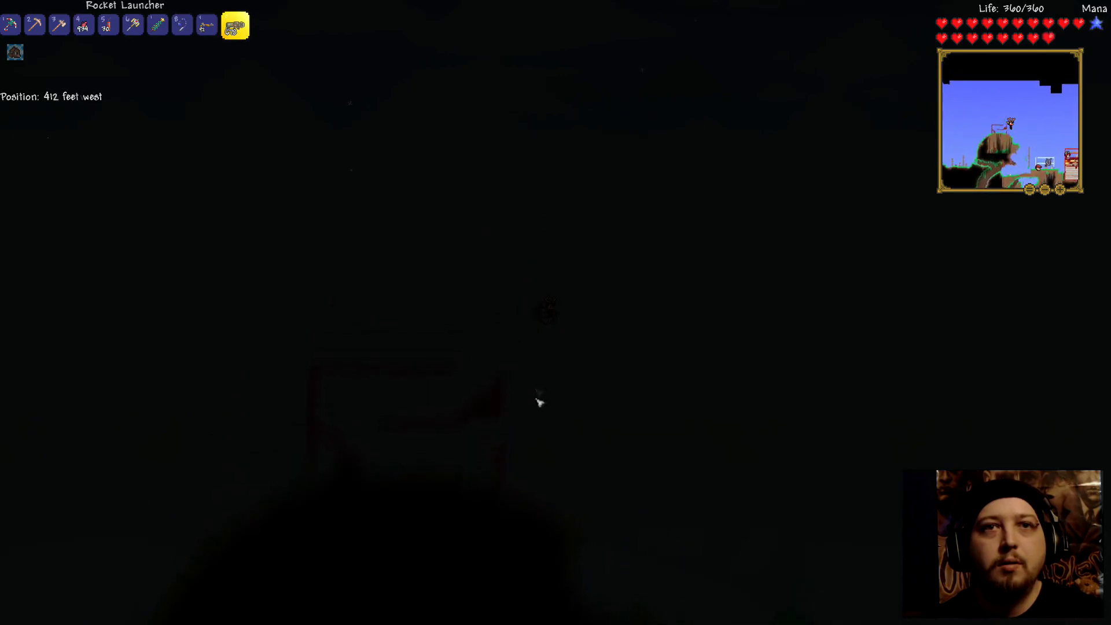
{"action": "key", "text": "d"}
{"action": "left_click", "coordinate": [467, 457]}
{"action": "key", "text": "a"}
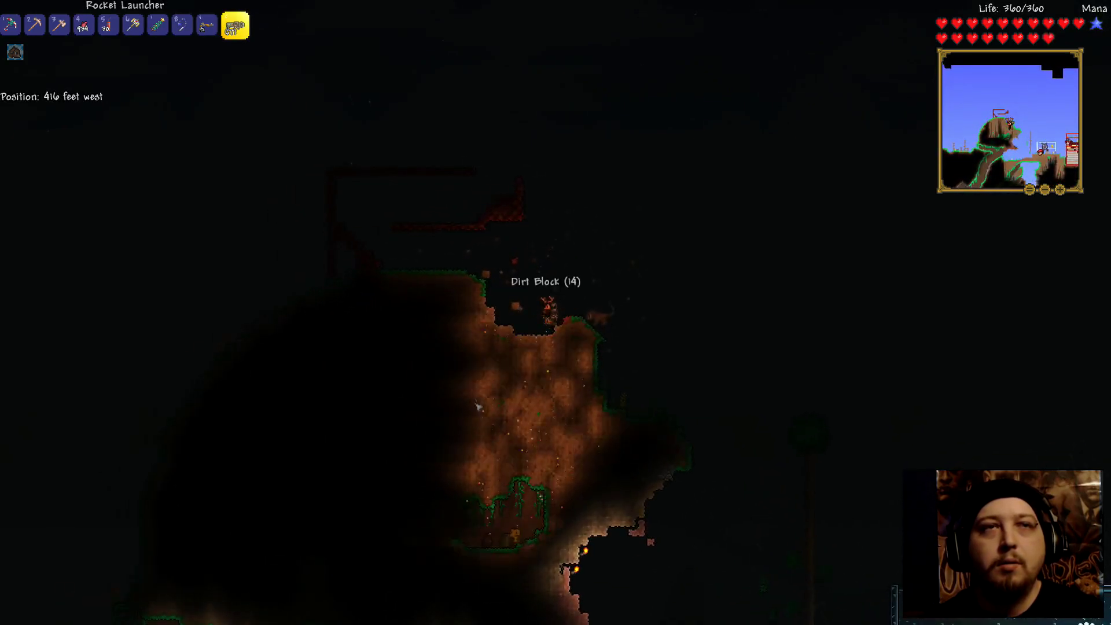
{"action": "key", "text": "a"}
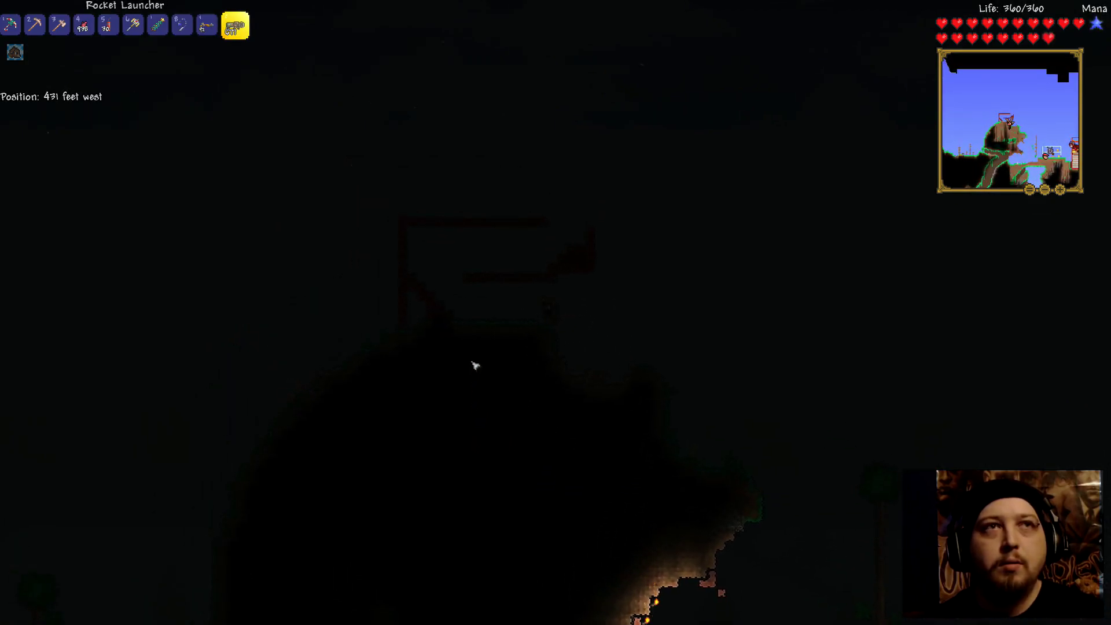
{"action": "scroll", "coordinate": [475, 370], "scroll_direction": "down", "scroll_amount": 4}
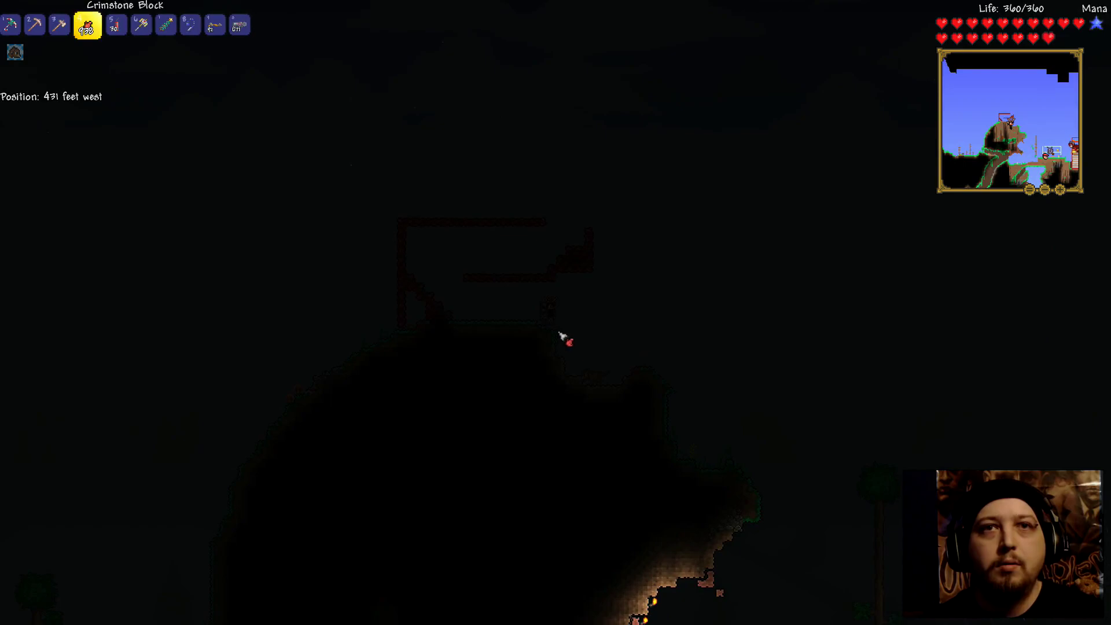
{"action": "key", "text": "d"}
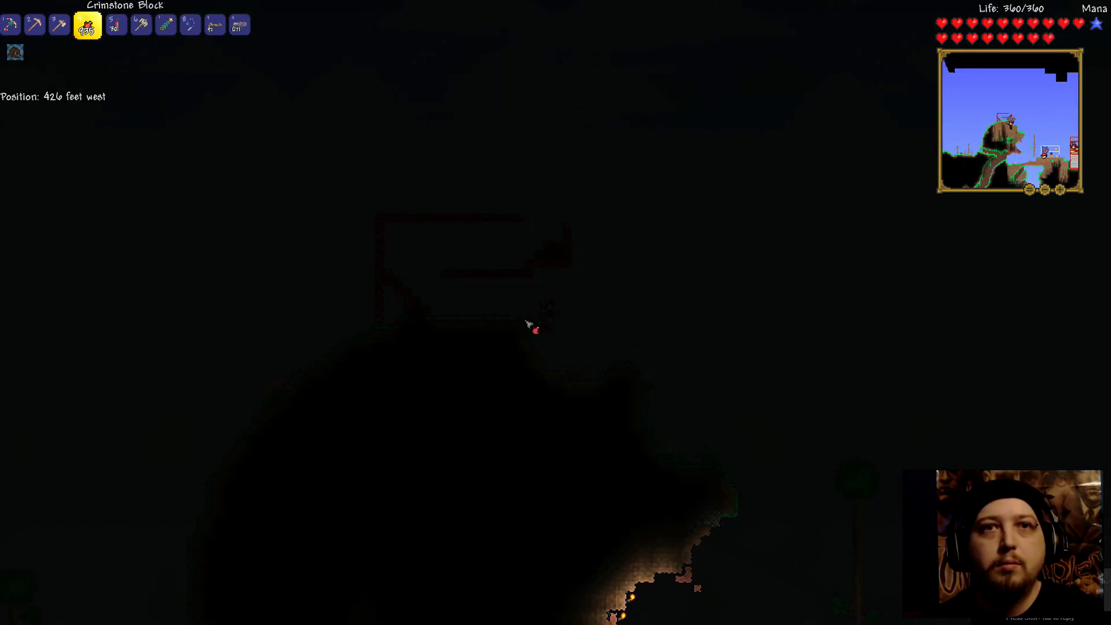
{"action": "key", "text": "a"}
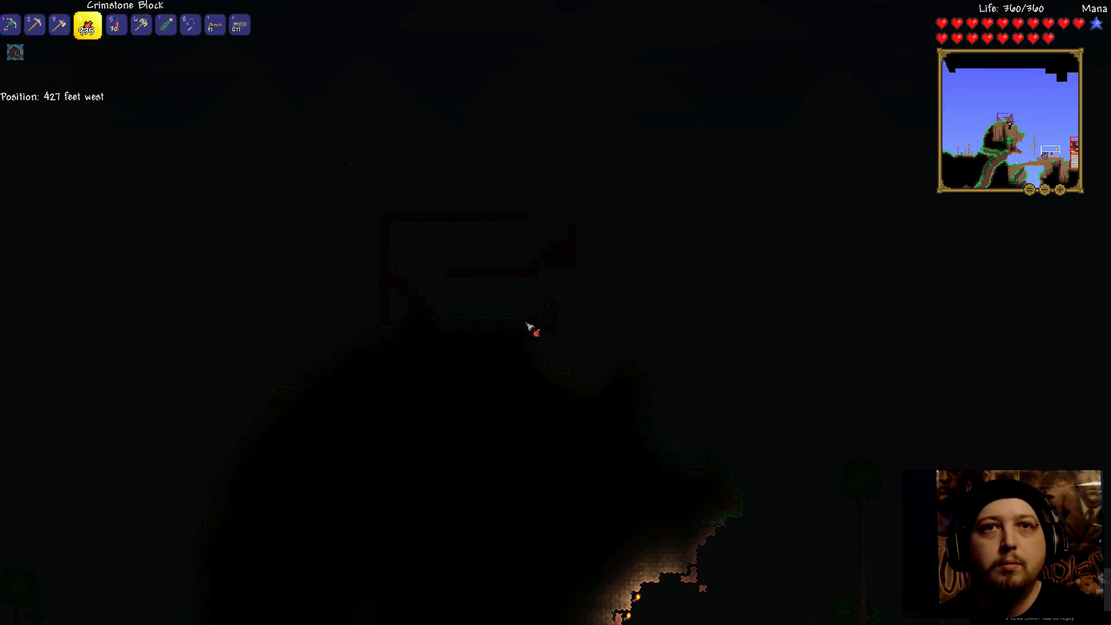
{"action": "key", "text": "a"}
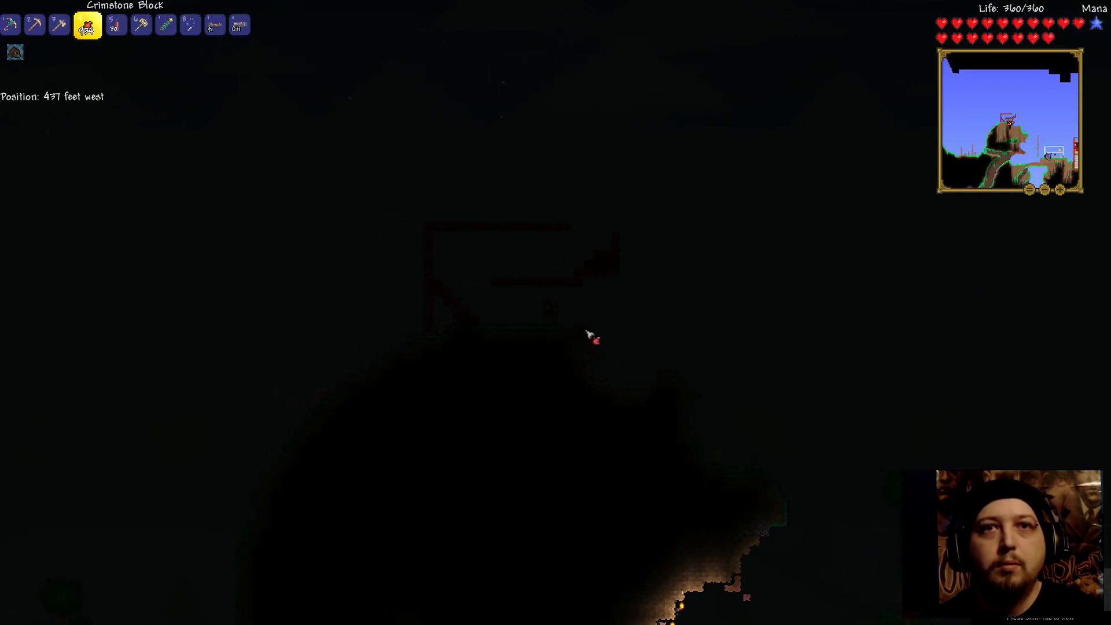
{"action": "key", "text": "a"}
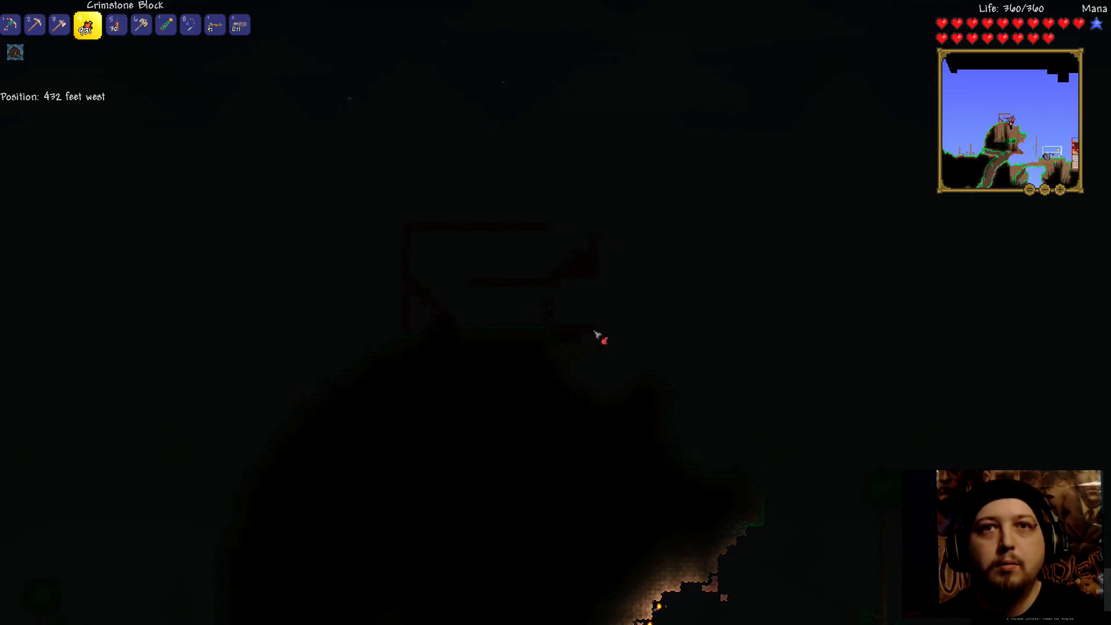
Place a Crimstone block on the frame's right side, then walk east past the frame
{"action": "key", "text": "d"}
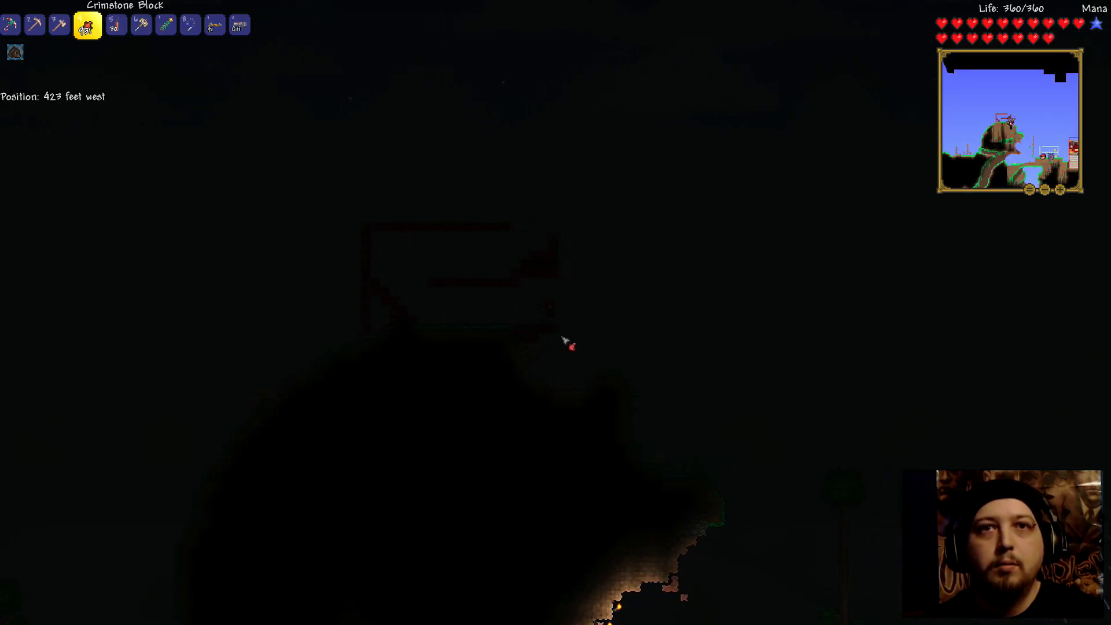
{"action": "left_click", "coordinate": [564, 341]}
{"action": "key", "text": "d"}
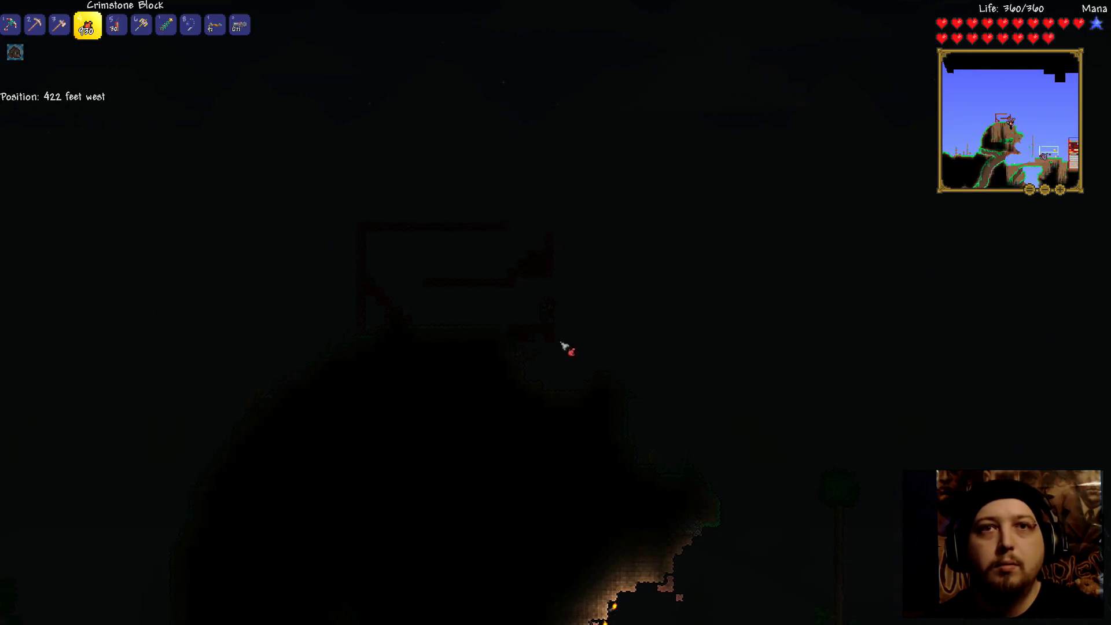
{"action": "key", "text": "d"}
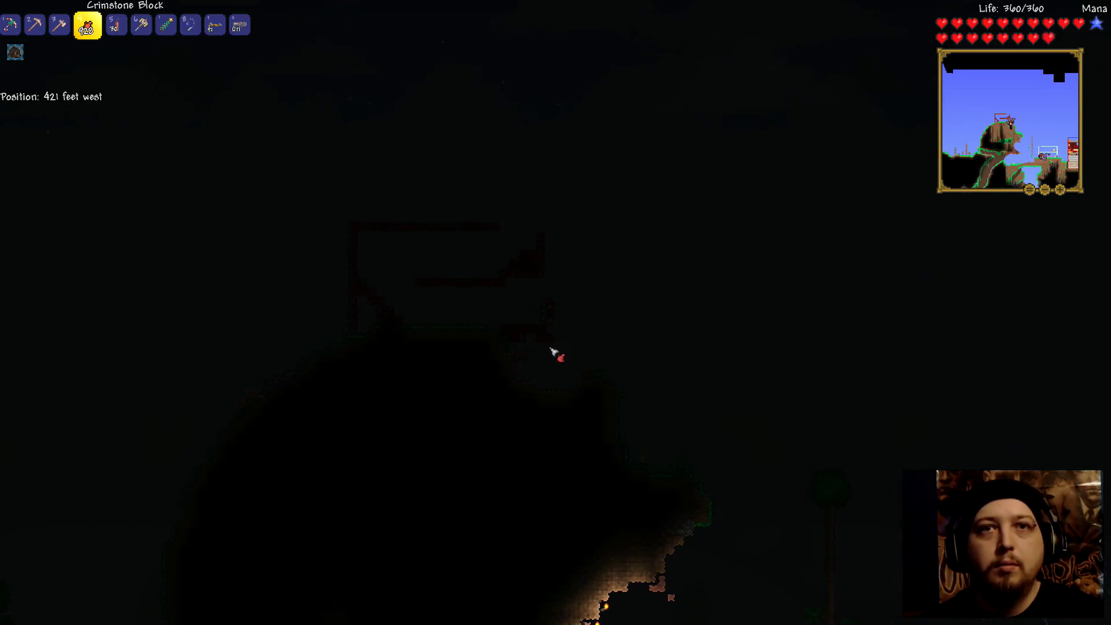
{"action": "key", "text": "d"}
{"action": "key", "text": "d"}
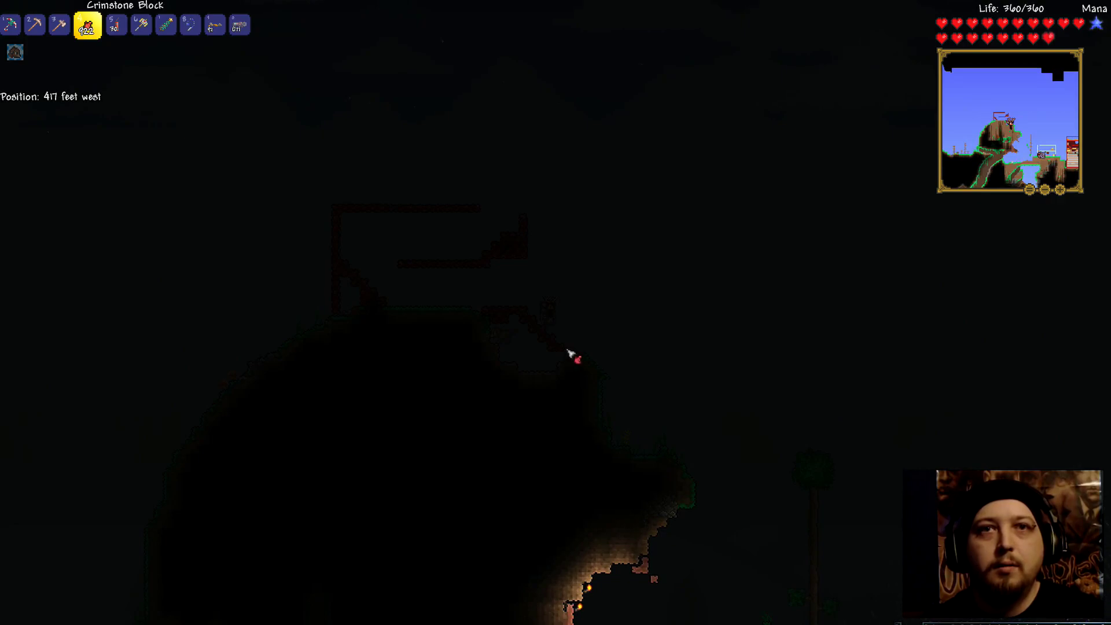
{"action": "key", "text": "d"}
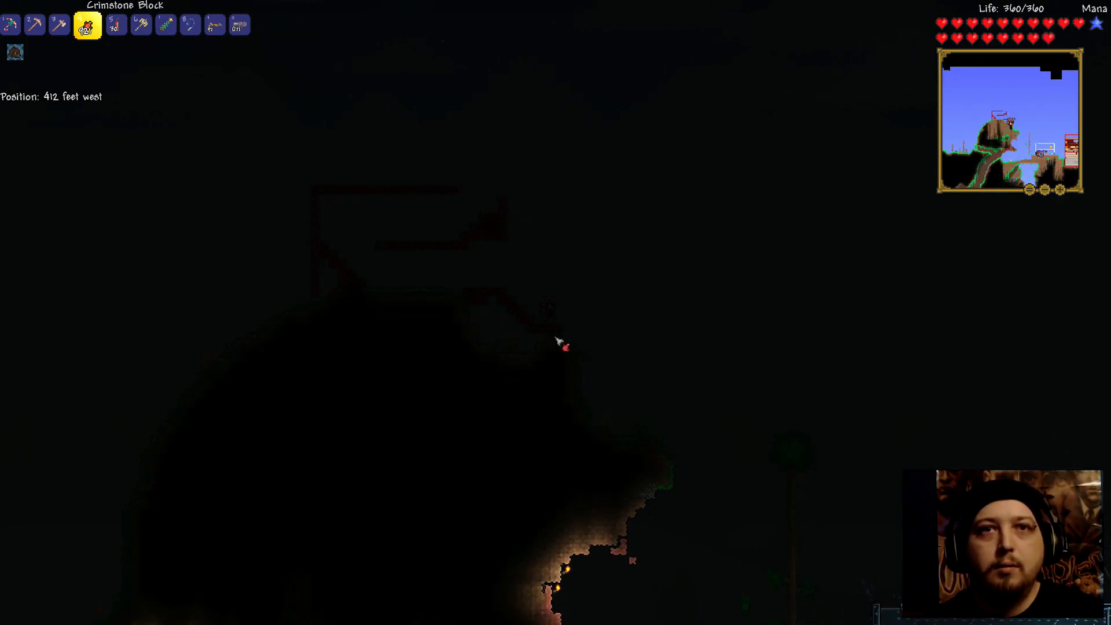
Walk west to the frame's left edge and back east to inspect it
{"action": "key", "text": "a"}
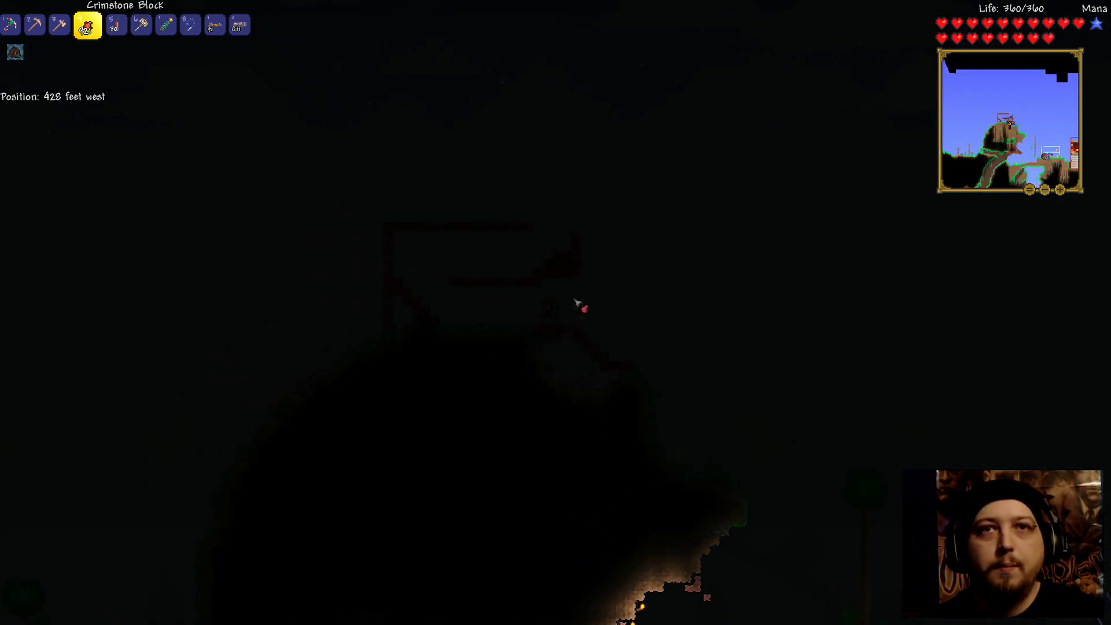
{"action": "key", "text": "a"}
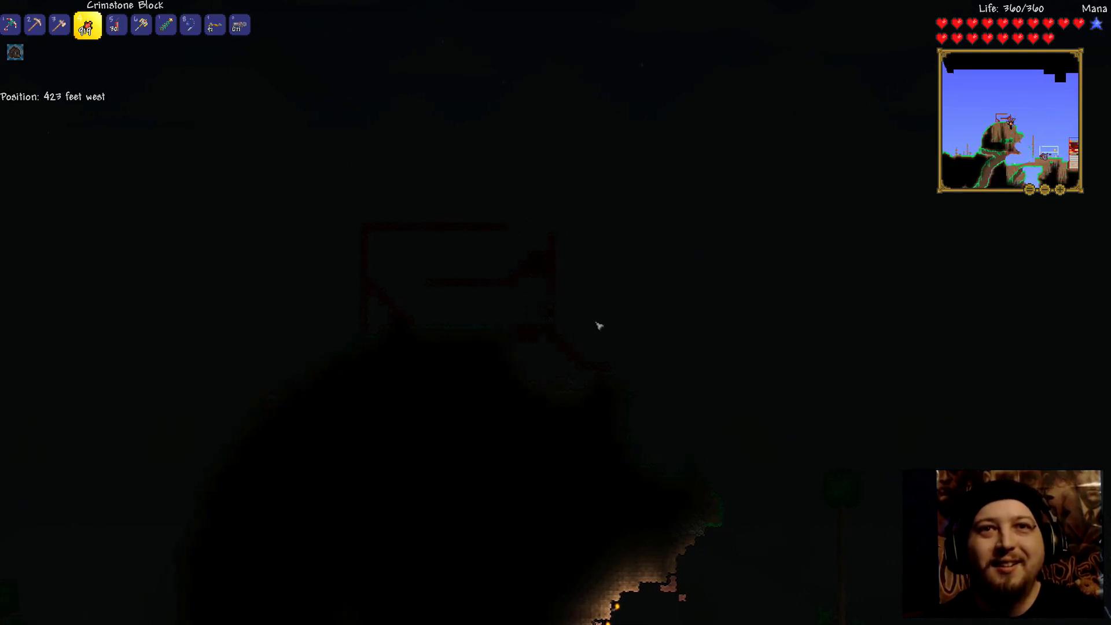
{"action": "key", "text": "a"}
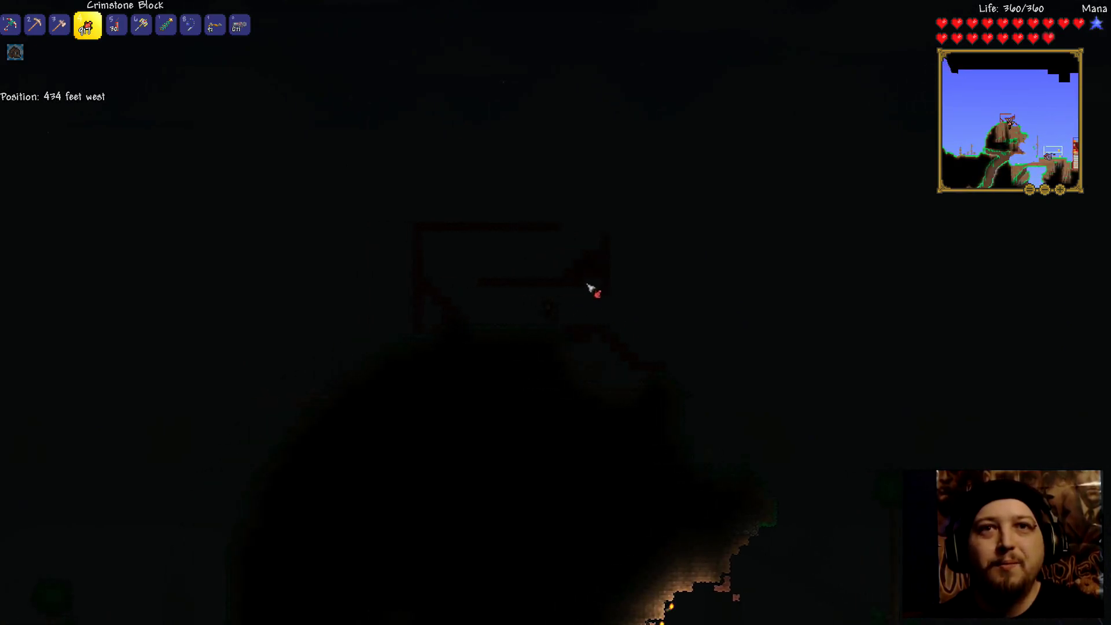
{"action": "key", "text": "a"}
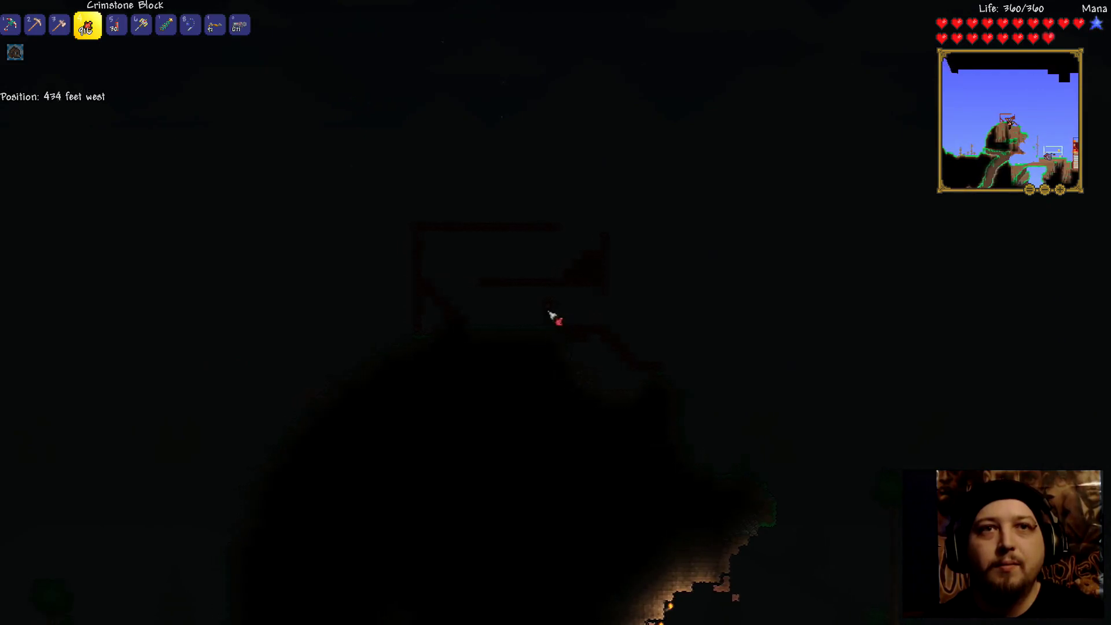
{"action": "key", "text": "a"}
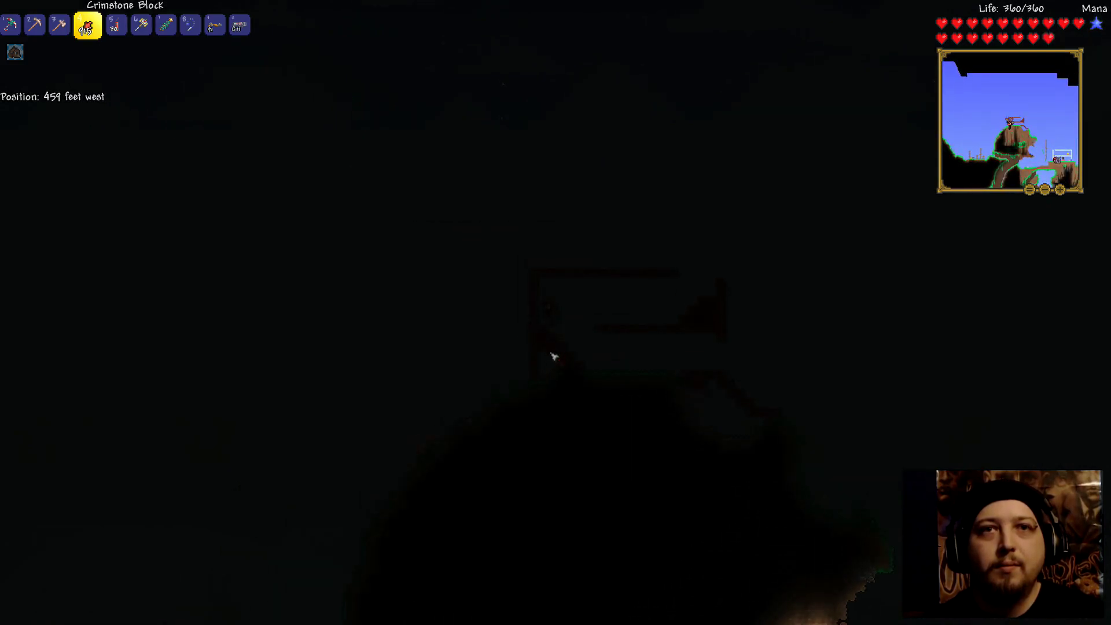
{"action": "key", "text": "d"}
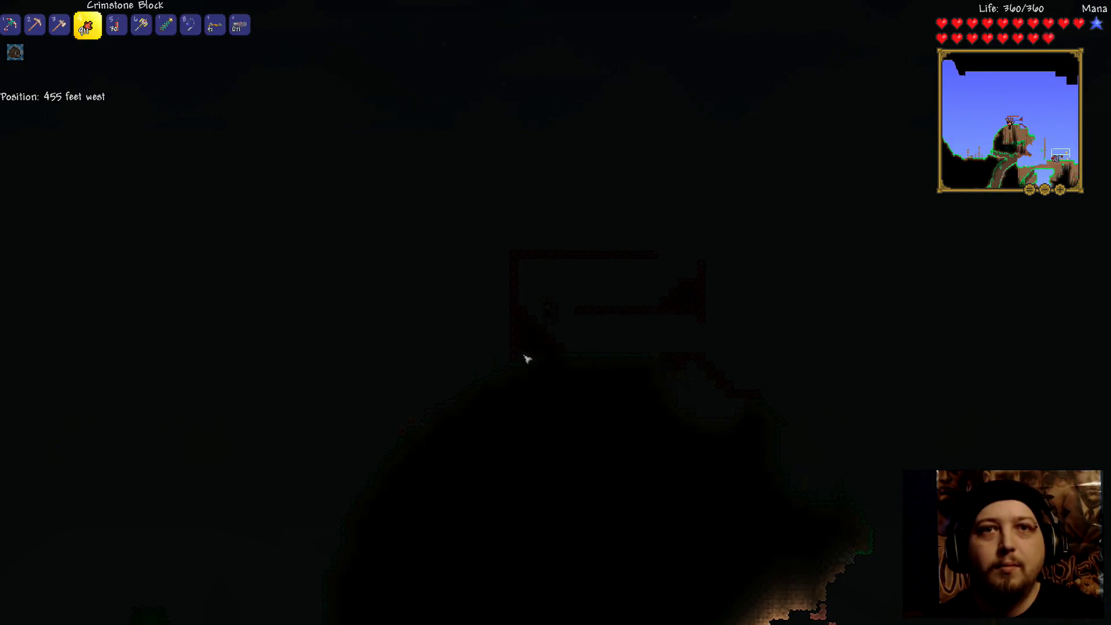
{"action": "key", "text": "d"}
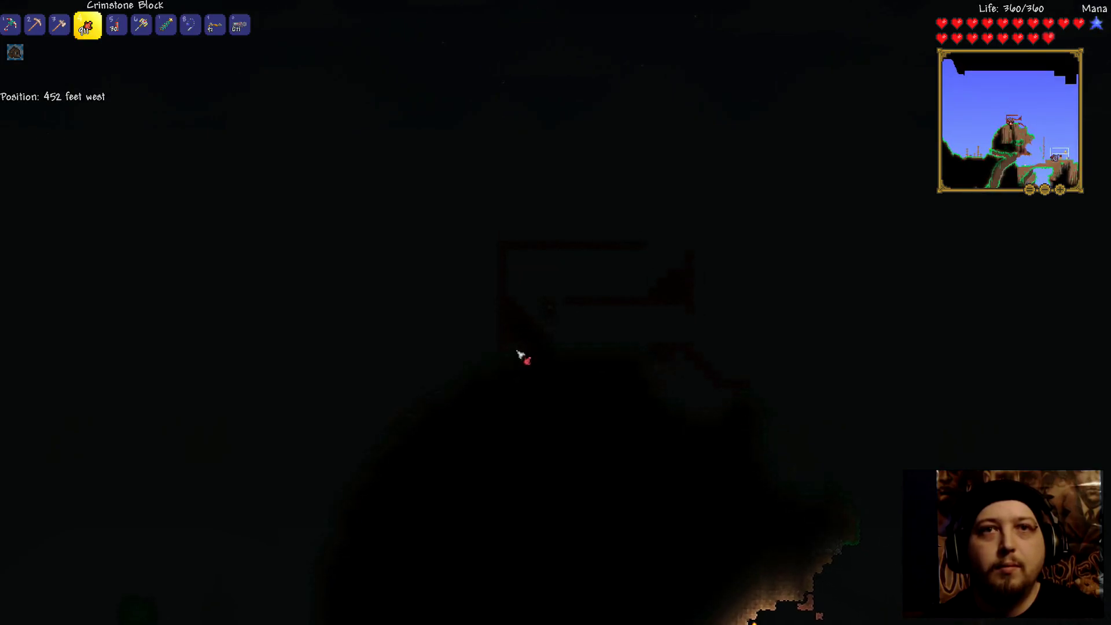
{"action": "key", "text": "d"}
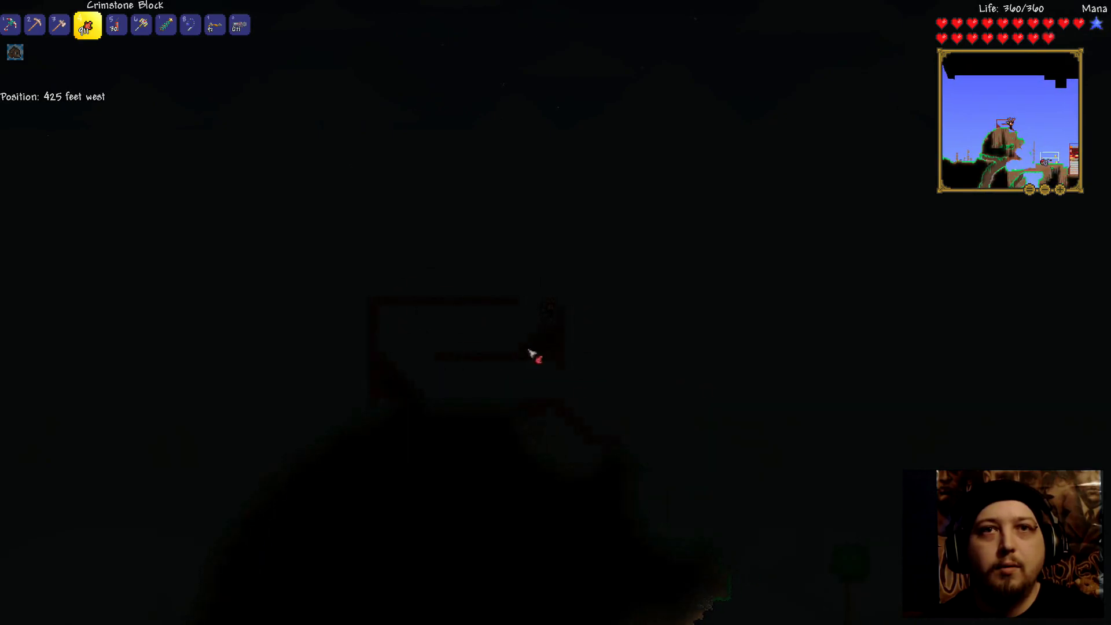
{"action": "key", "text": "d"}
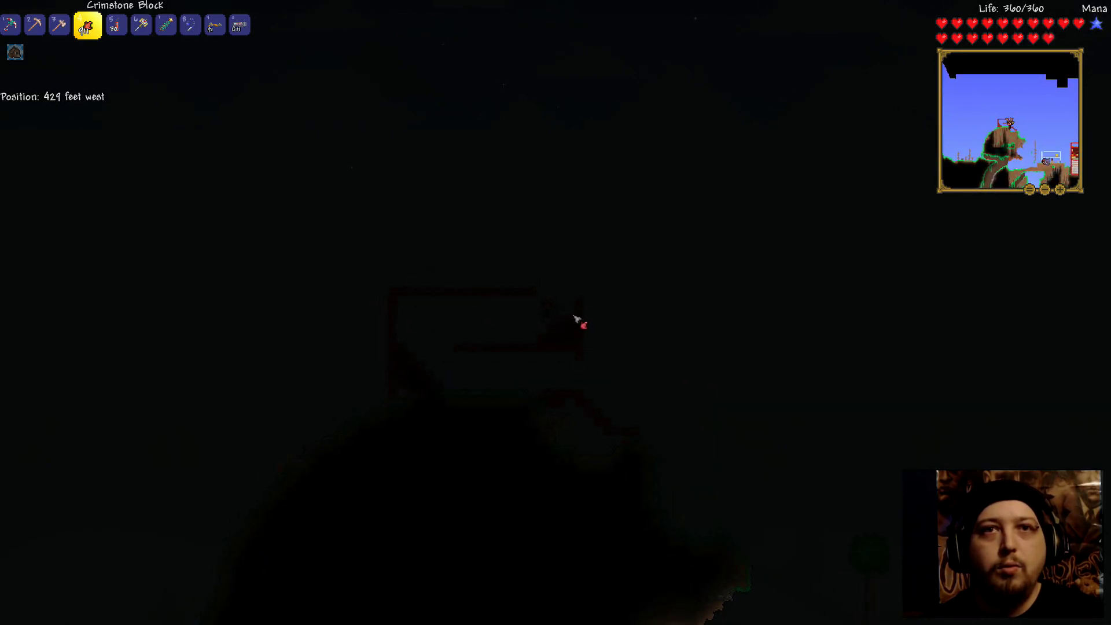
{"action": "key", "text": "a"}
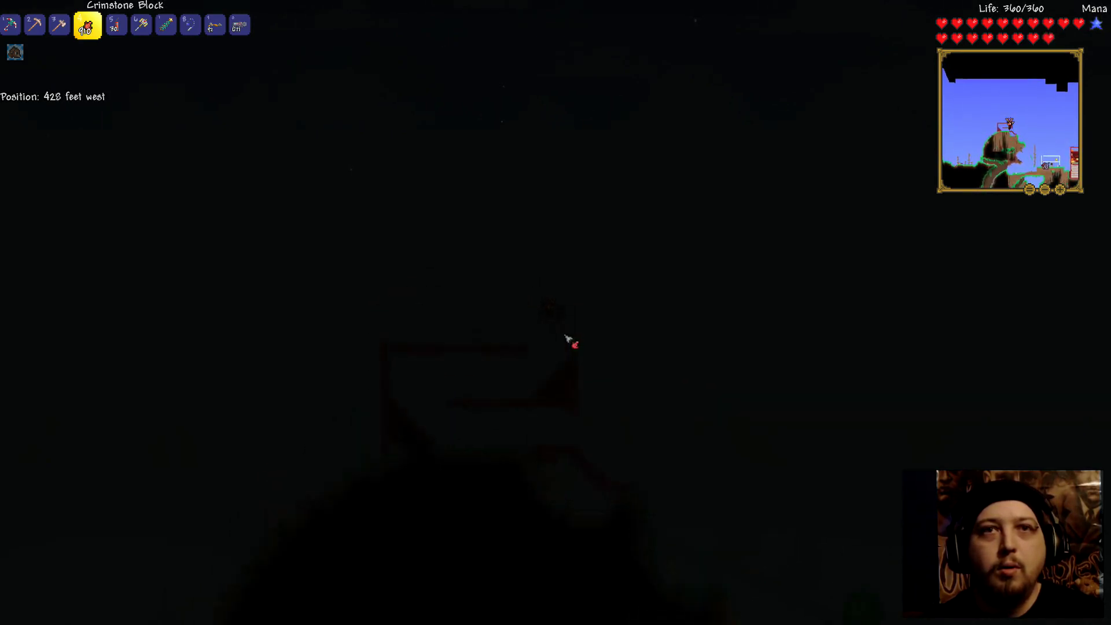
Walk back up the hill to the frame's top-left corner beside the left wall
{"action": "key", "text": "a"}
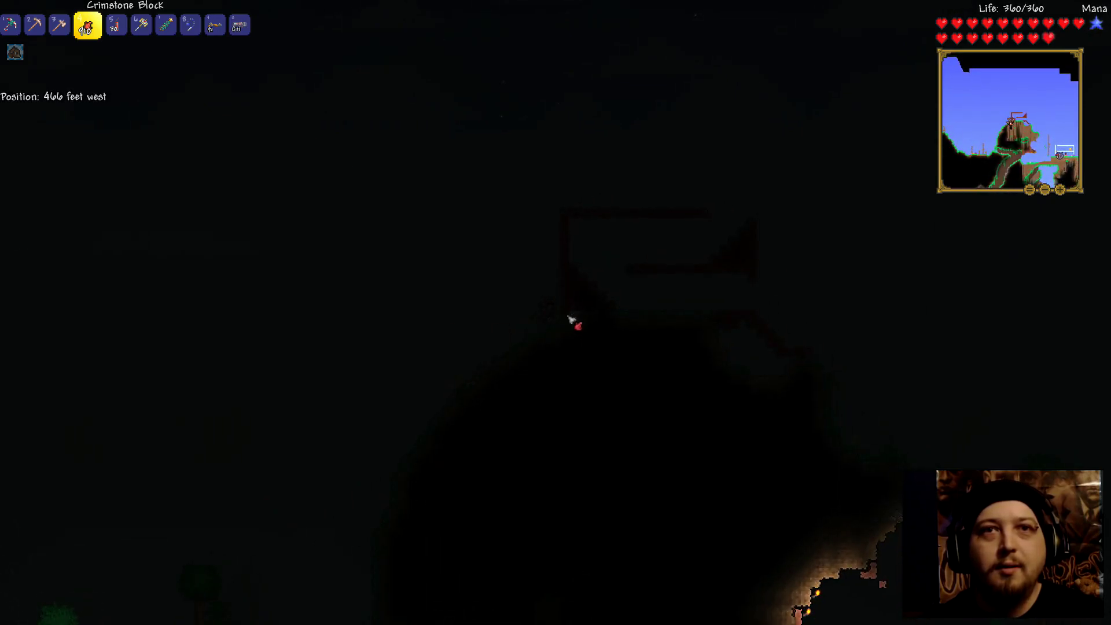
{"action": "key", "text": "d"}
{"action": "key", "text": "d"}
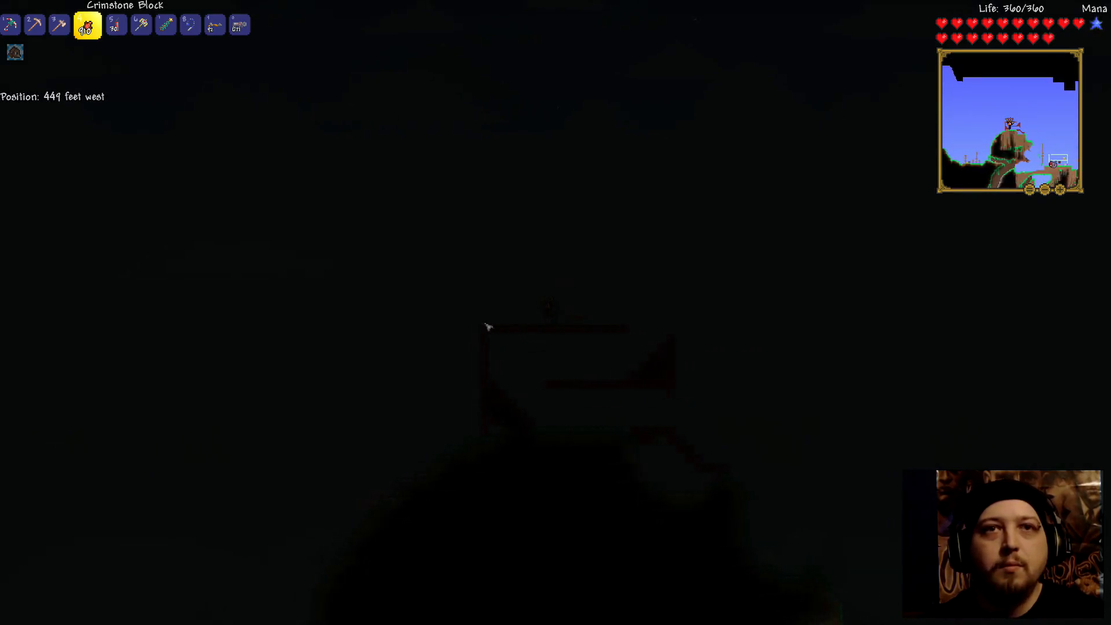
{"action": "key", "text": "a"}
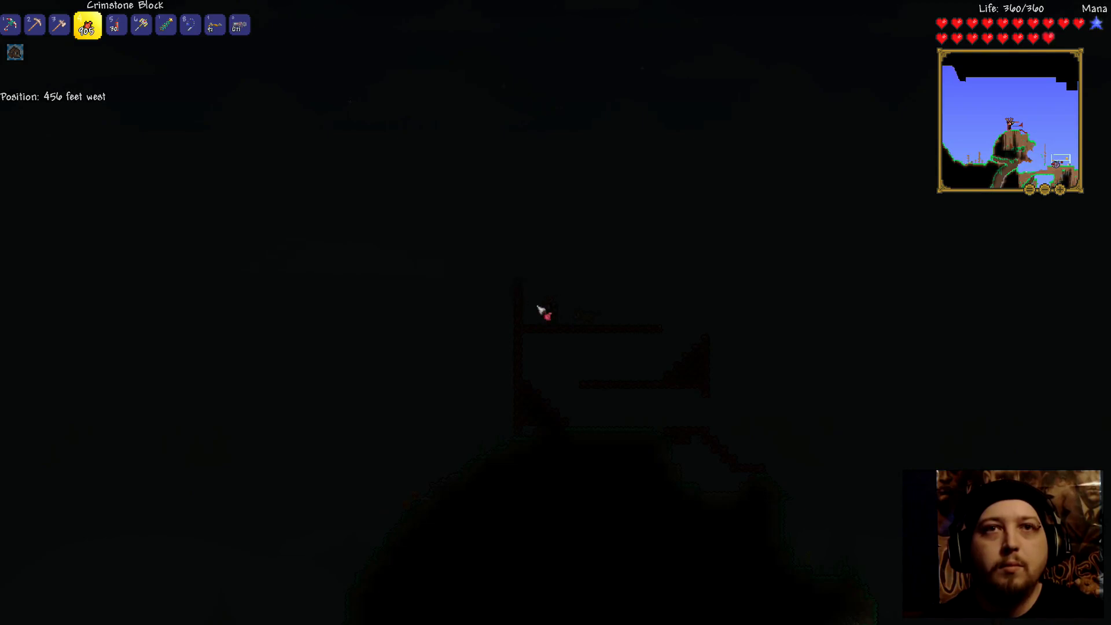
{"action": "key", "text": "d"}
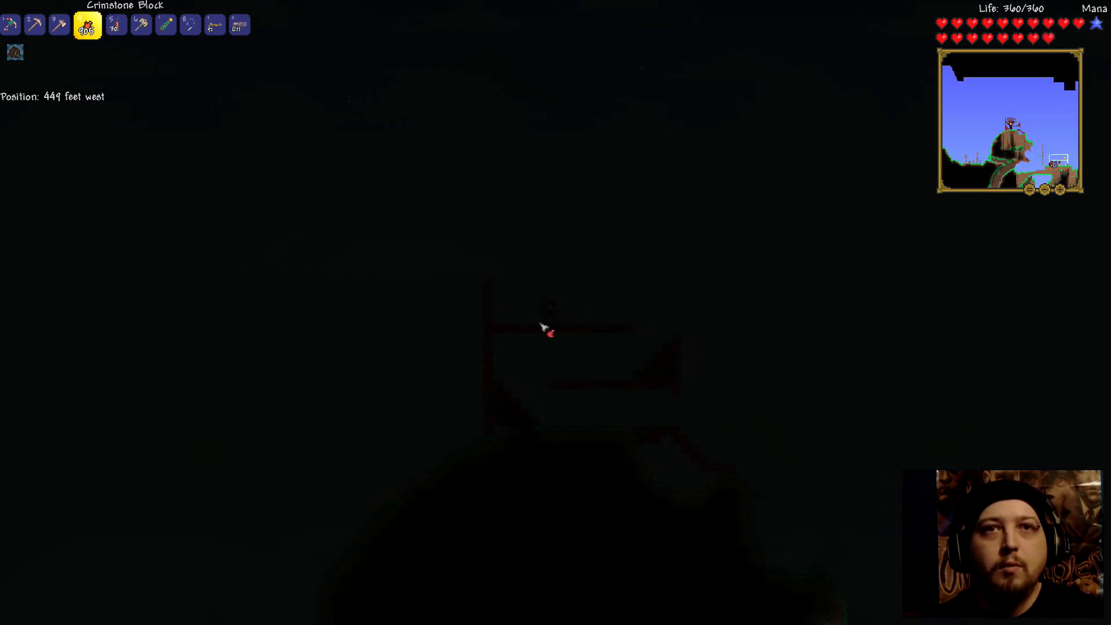
{"action": "key", "text": "a"}
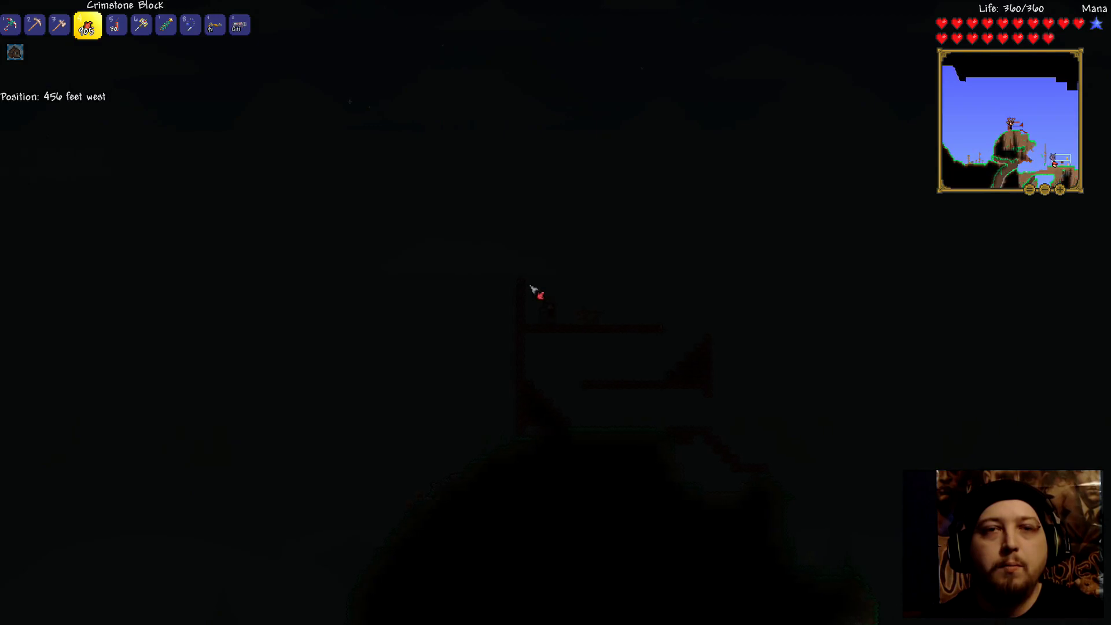
{"action": "key", "text": "d"}
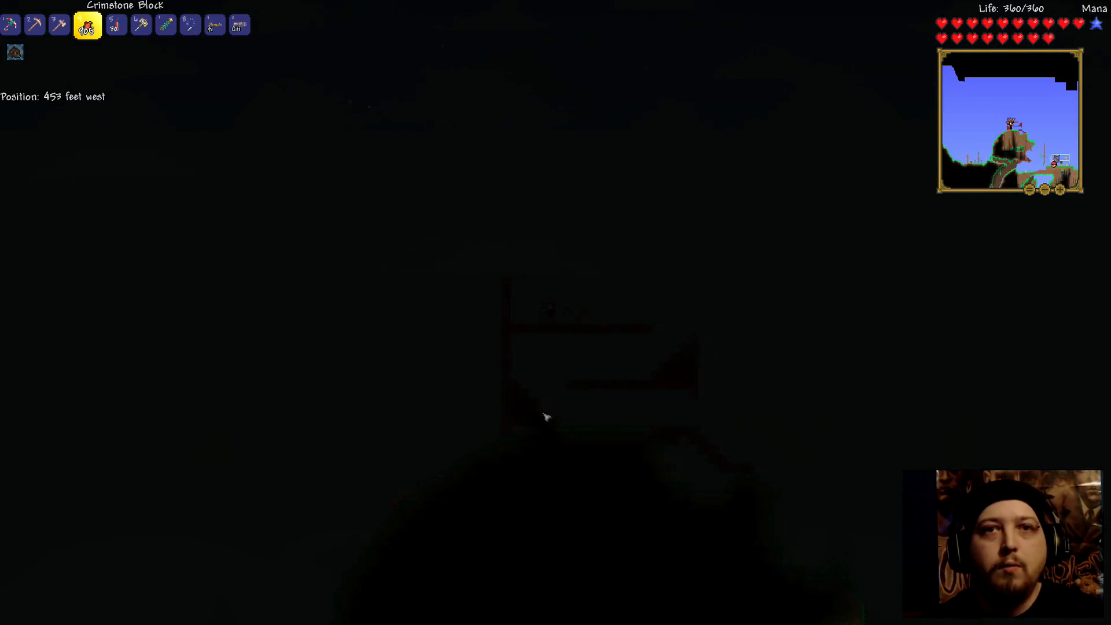
{"action": "key", "text": "d"}
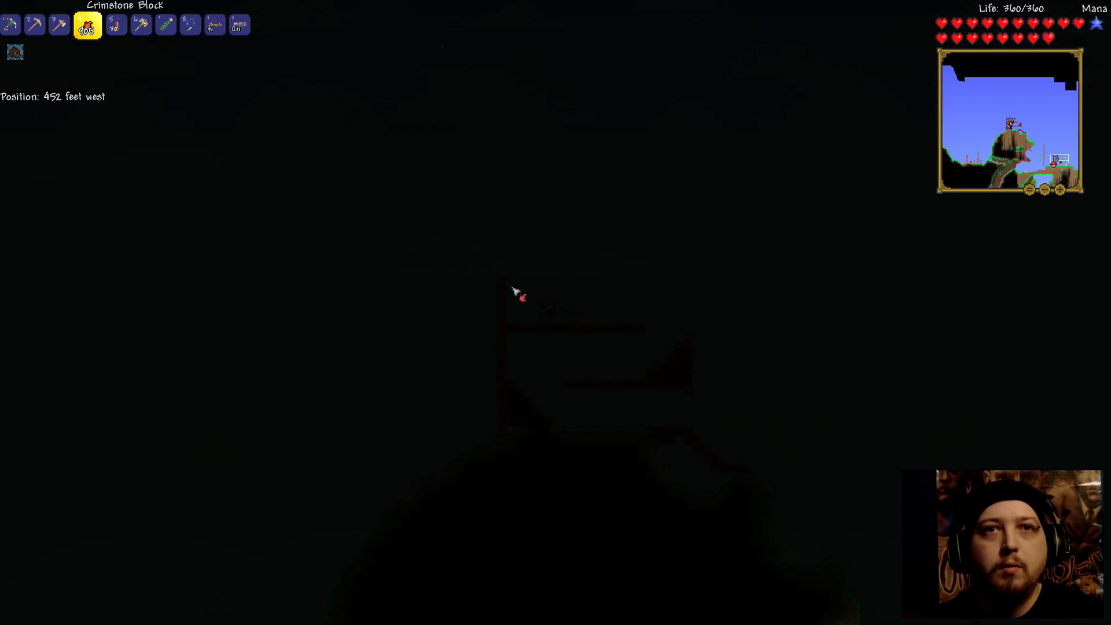
{"action": "key", "text": "d"}
{"action": "key", "text": "a"}
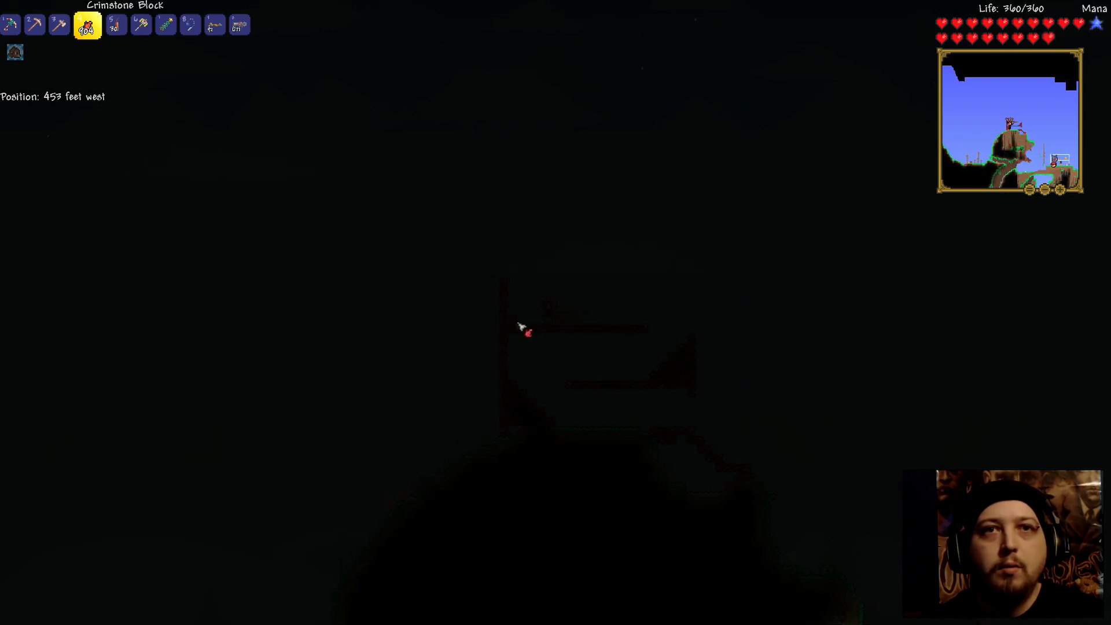
{"action": "key", "text": "d"}
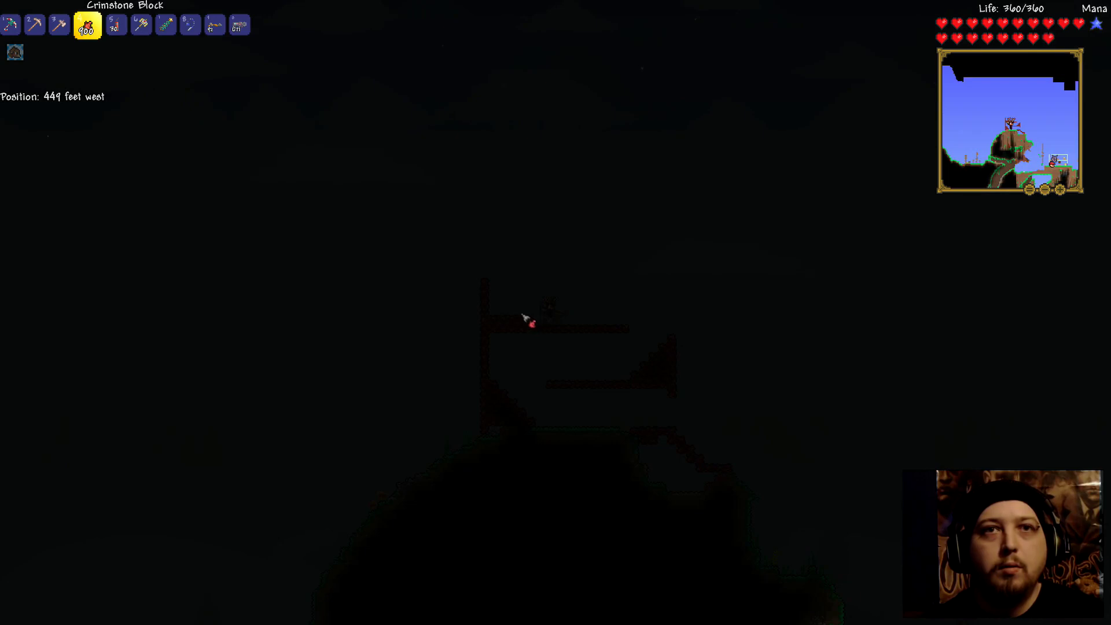
{"action": "key", "text": "a"}
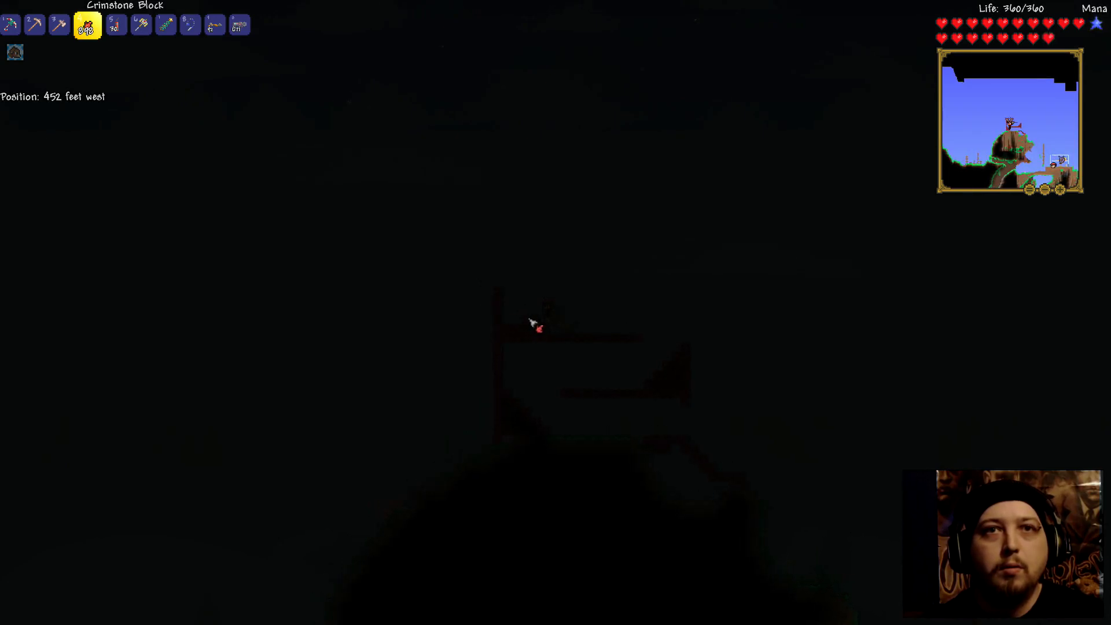
Stack three Crimstone blocks upward on top of the left wall
{"action": "left_click", "coordinate": [513, 328]}
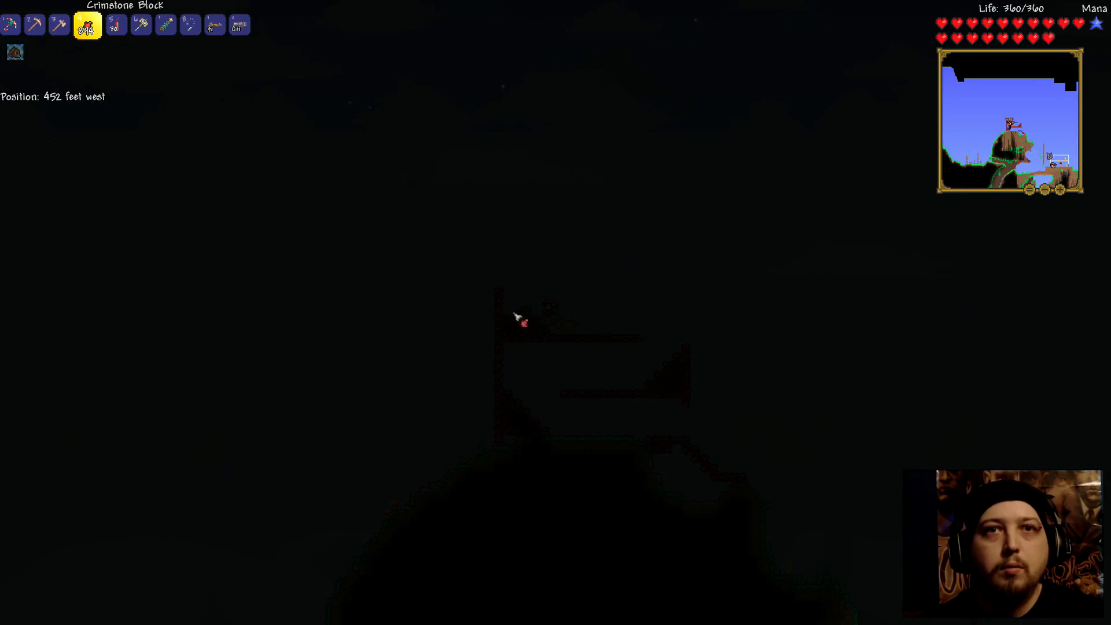
{"action": "left_click", "coordinate": [518, 319]}
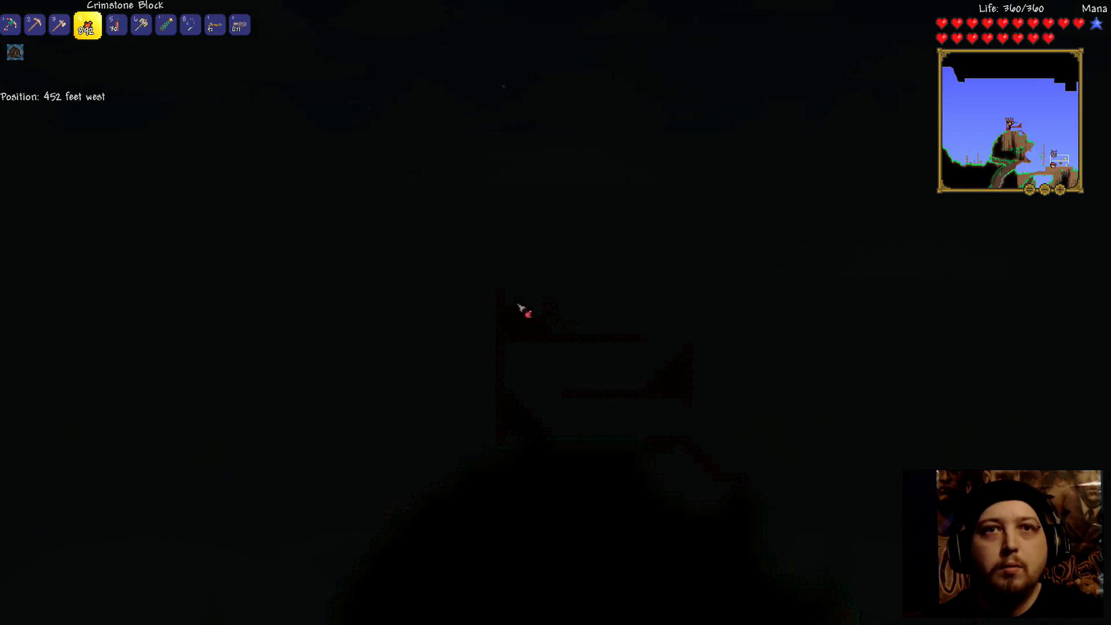
{"action": "key", "text": "a"}
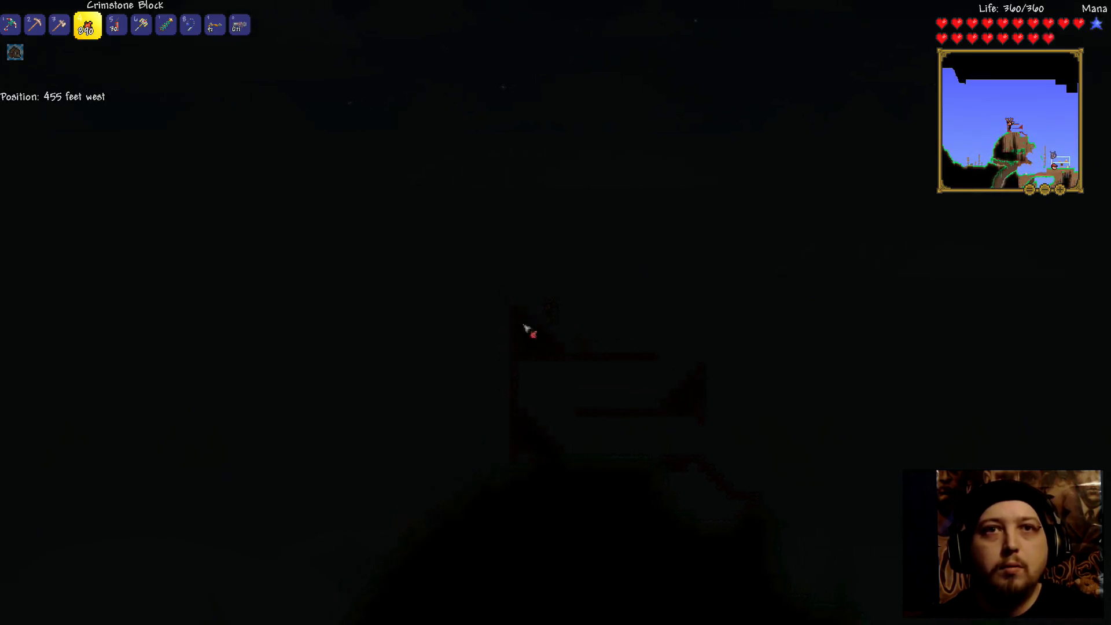
{"action": "key", "text": "a"}
{"action": "left_click", "coordinate": [538, 331]}
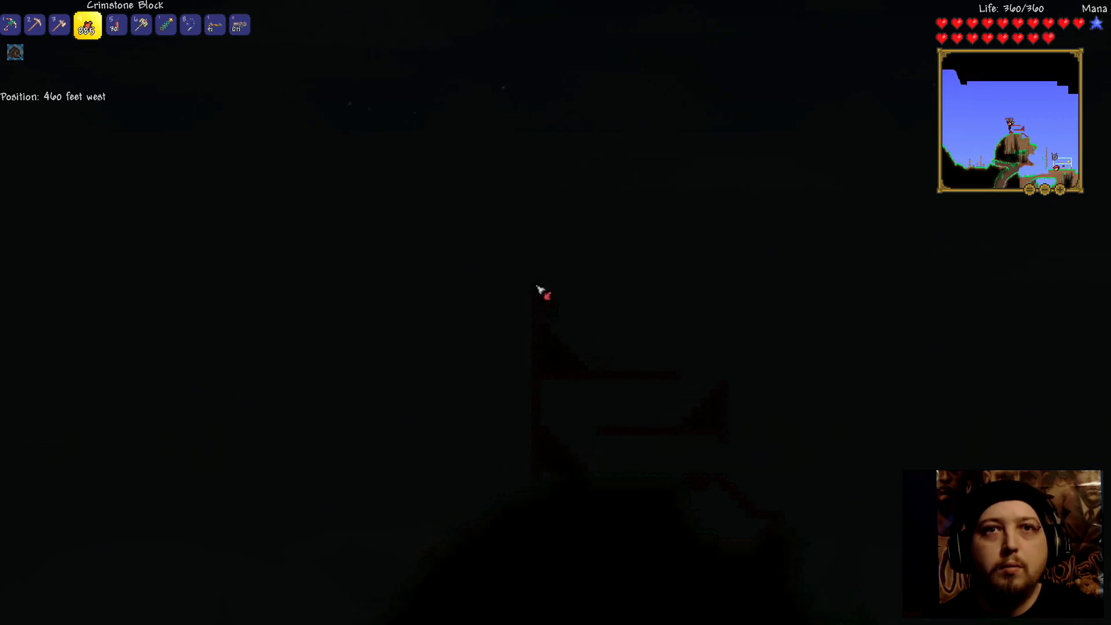
Walk east across the upper floor and line up at the top of the right wall
{"action": "key", "text": "d"}
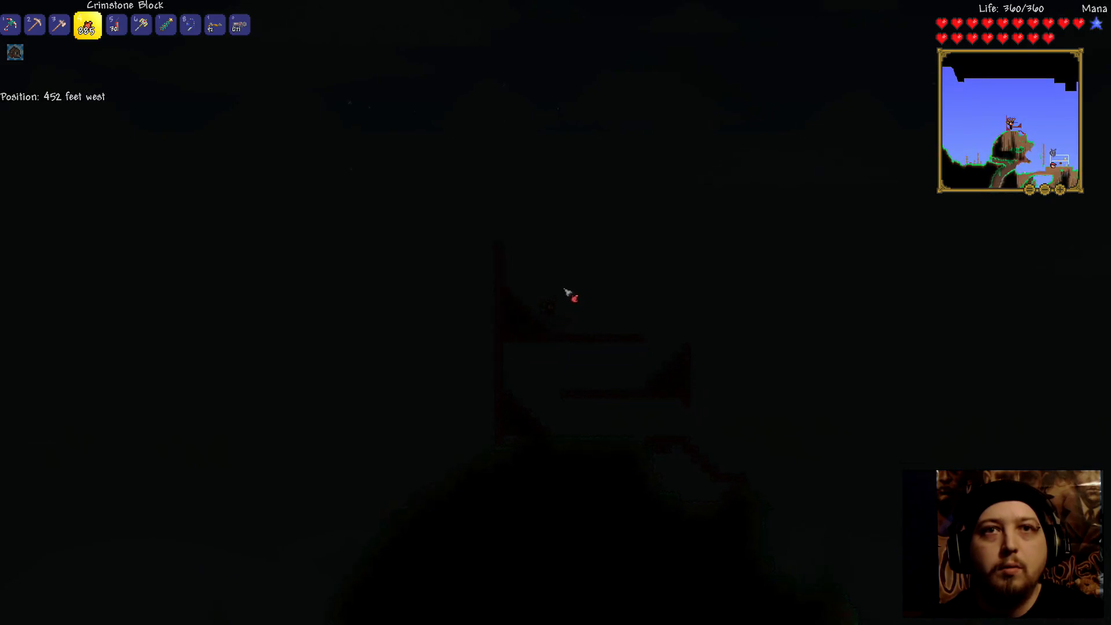
{"action": "key", "text": "d"}
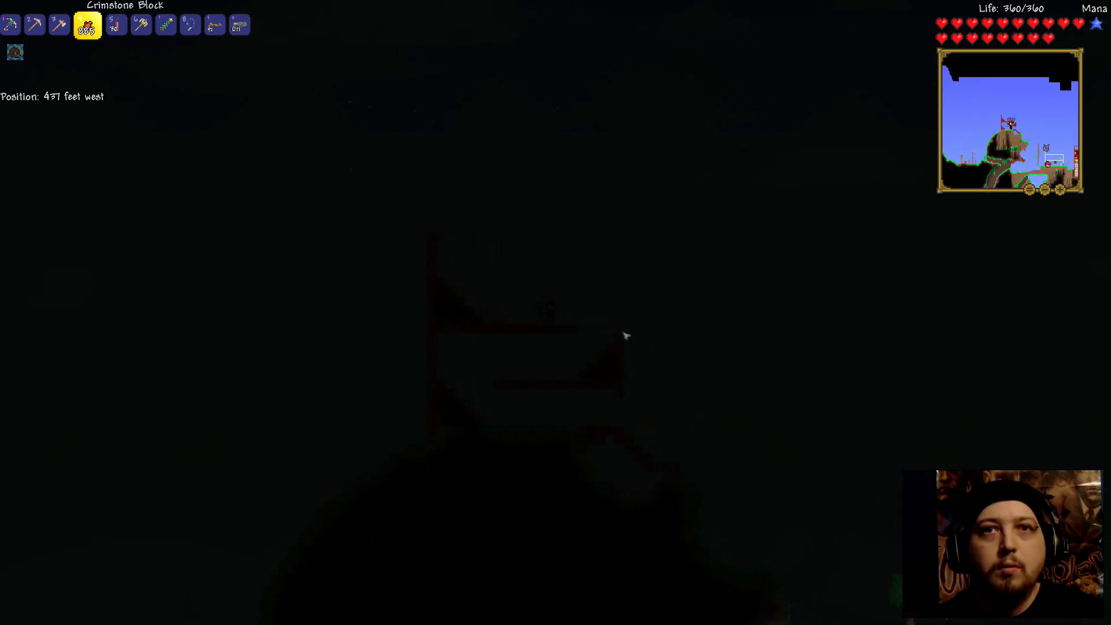
{"action": "key", "text": "d"}
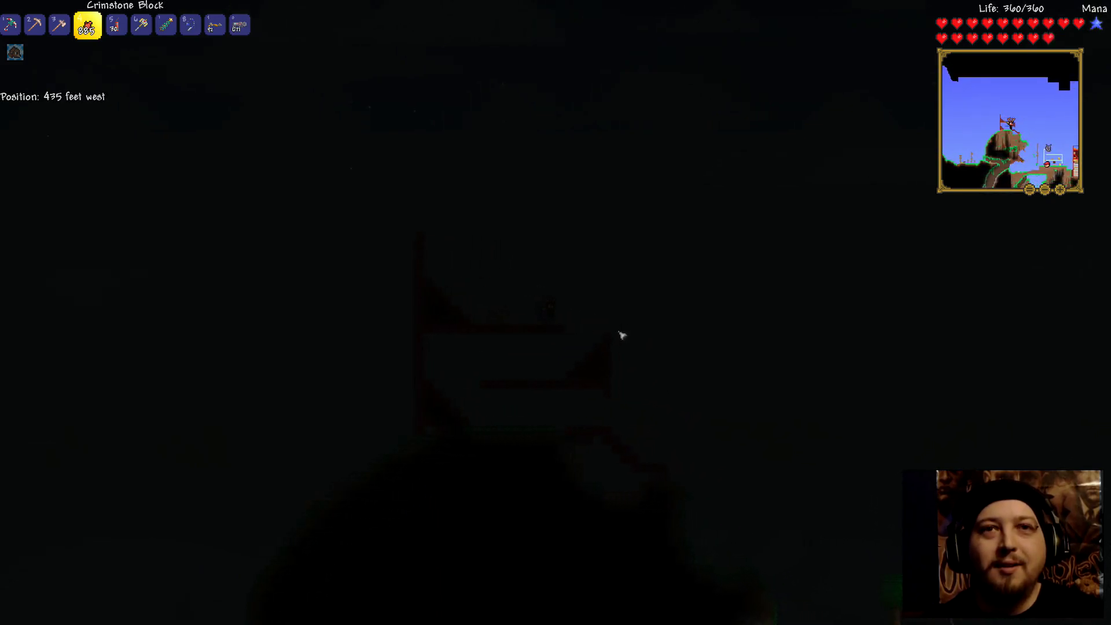
{"action": "key", "text": "d"}
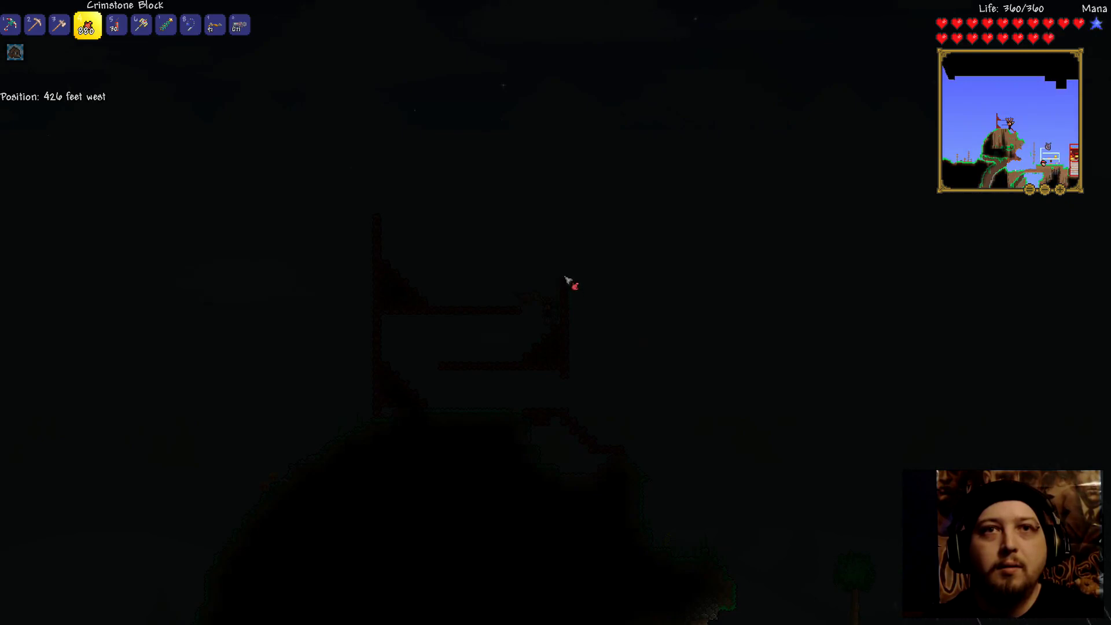
{"action": "key", "text": "d"}
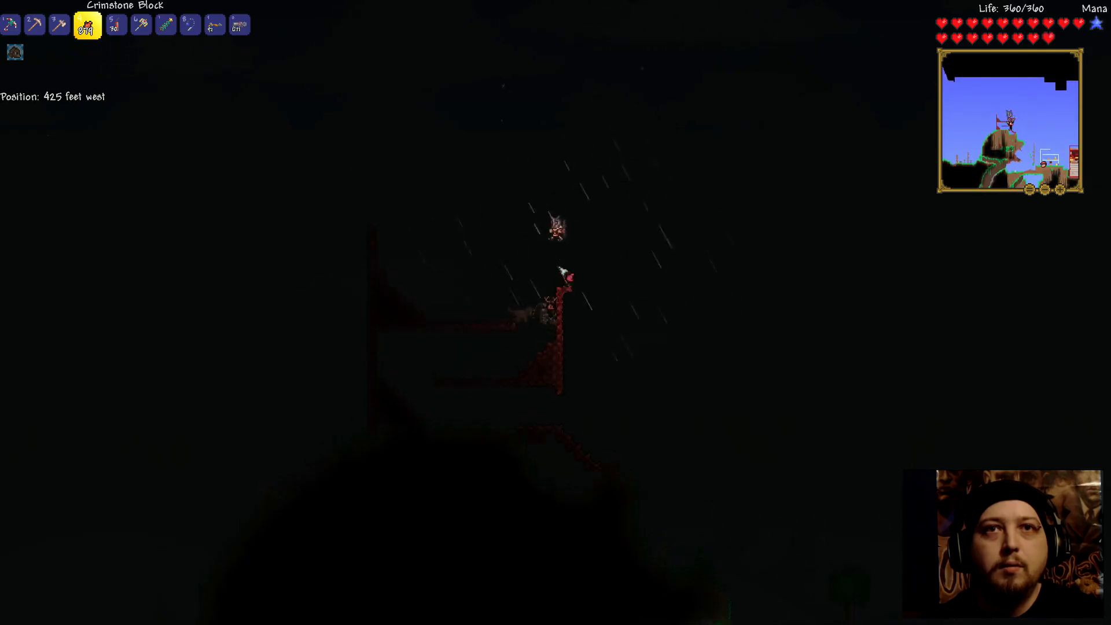
{"action": "key", "text": "a"}
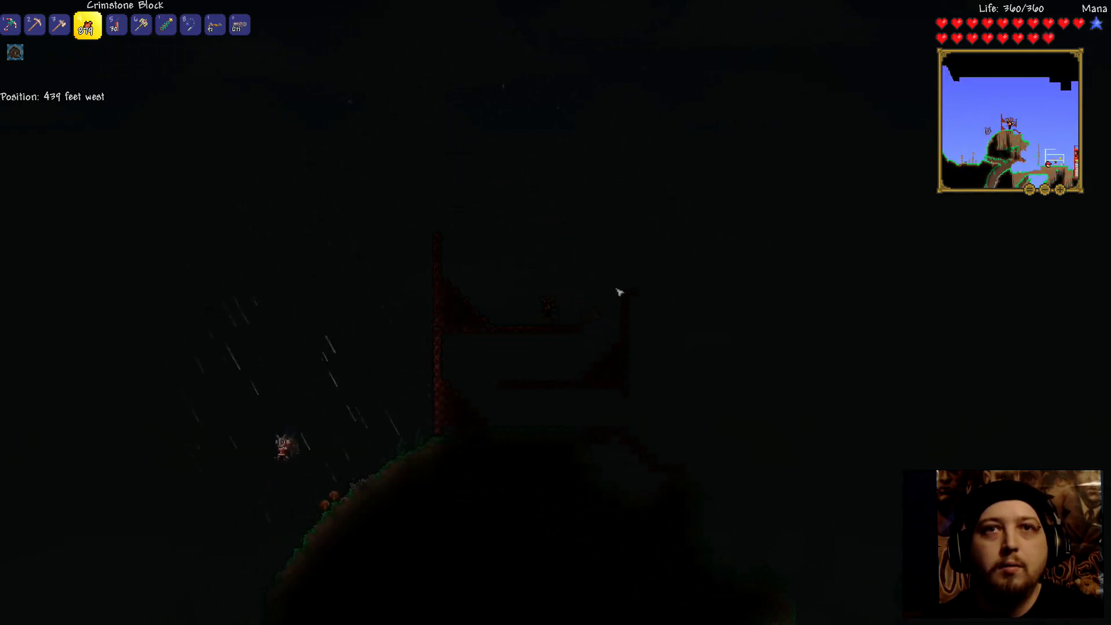
{"action": "key", "text": "d"}
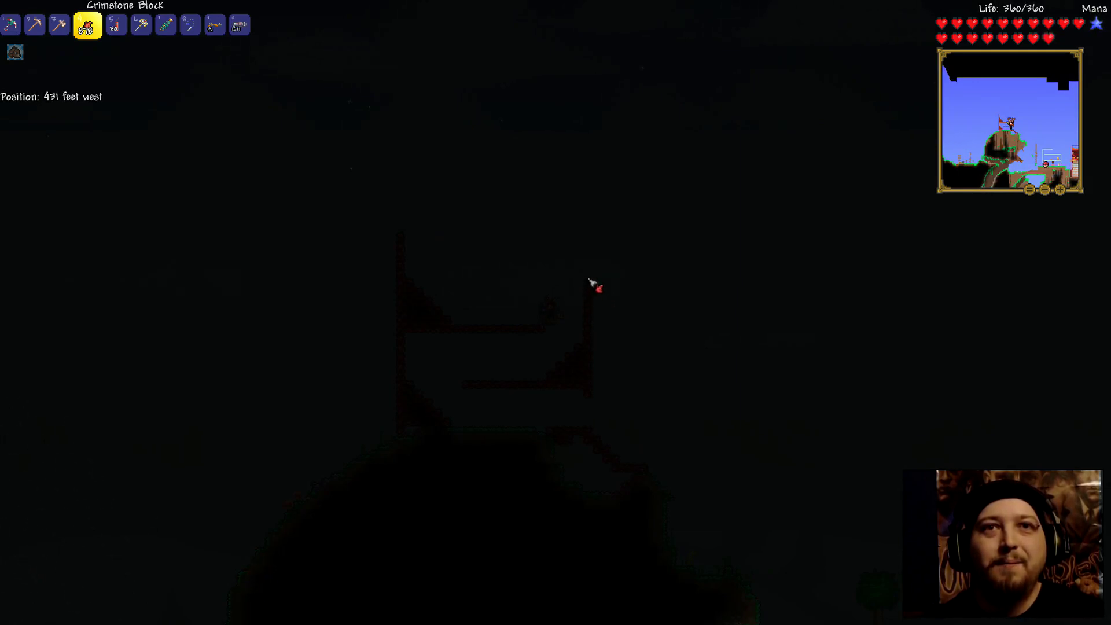
{"action": "key", "text": "a"}
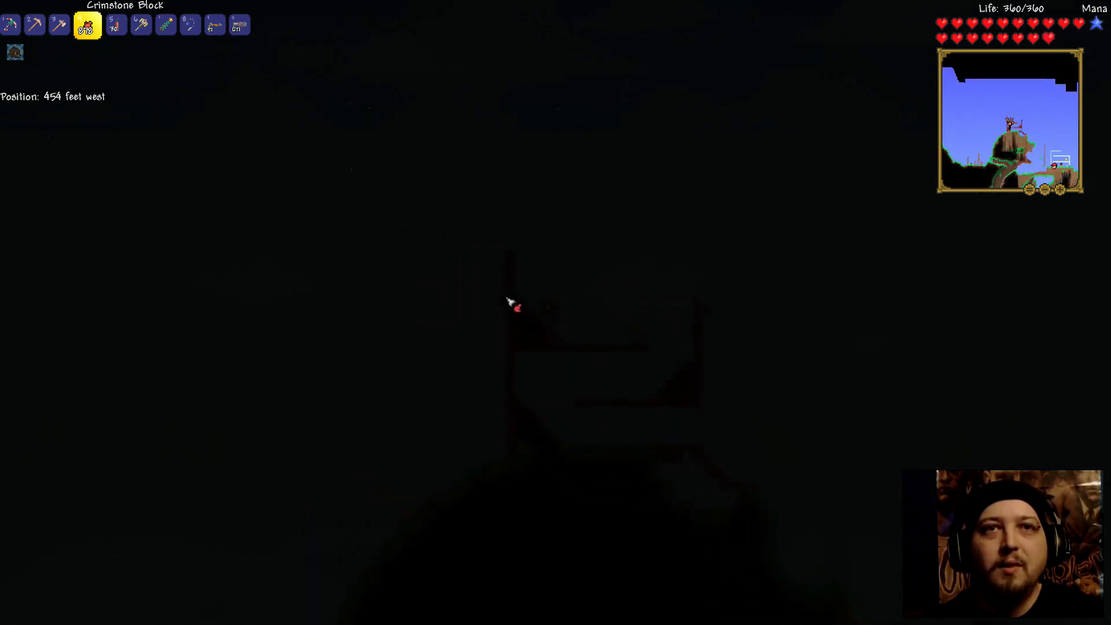
{"action": "key", "text": "d"}
{"action": "key", "text": "d"}
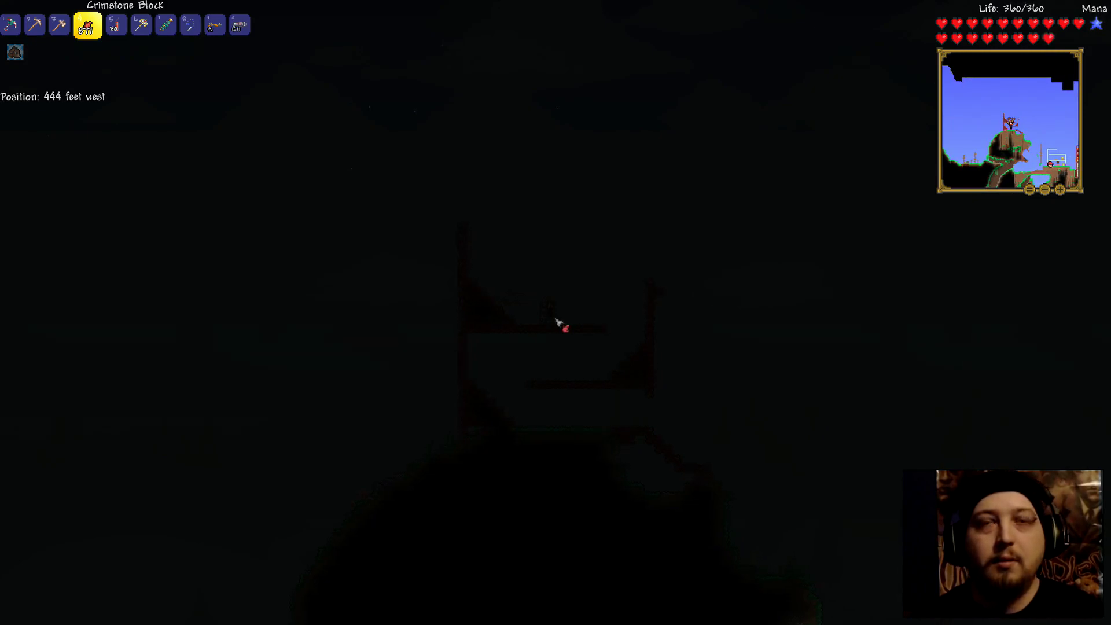
{"action": "key", "text": "d"}
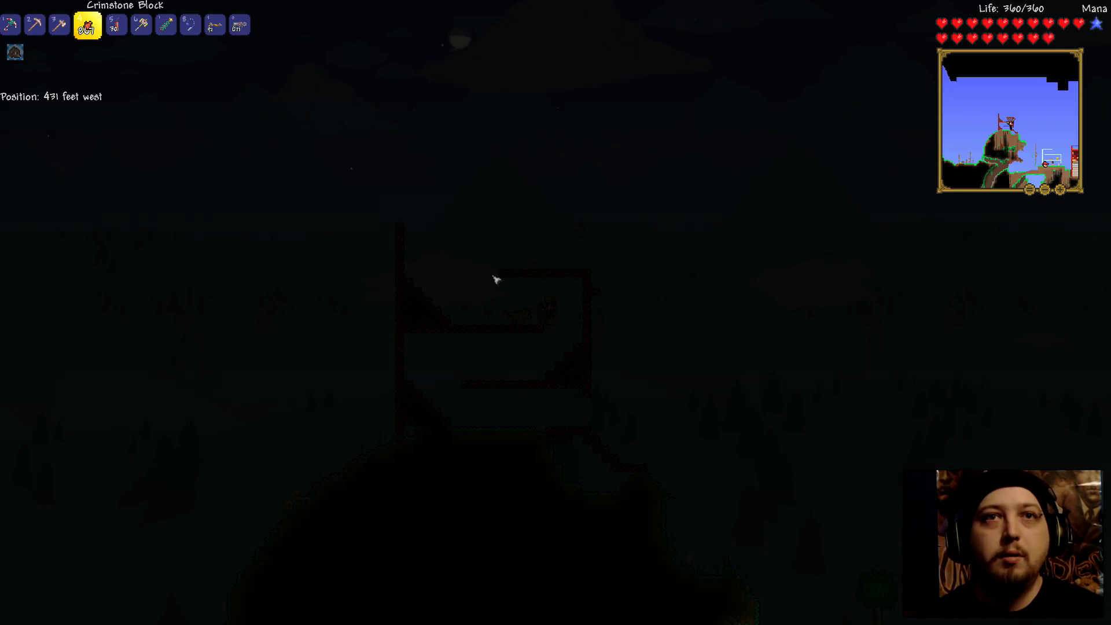
Jump onto the upper floor and move along the top story toward the roof corner
{"action": "key", "text": "a"}
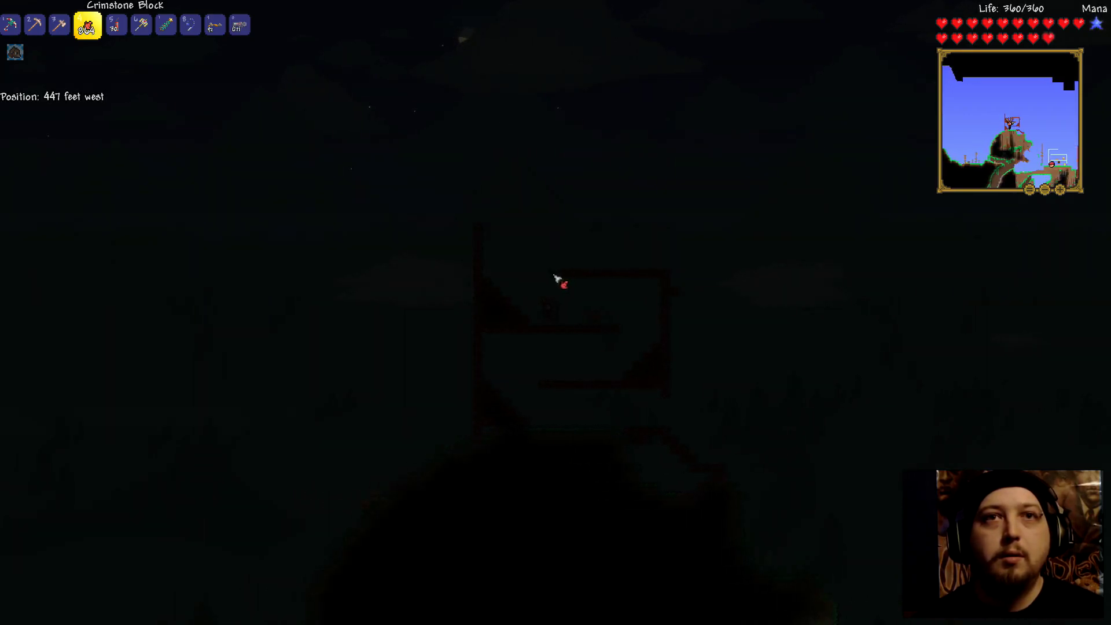
{"action": "key", "text": "space"}
{"action": "key", "text": "d"}
{"action": "key", "text": "d"}
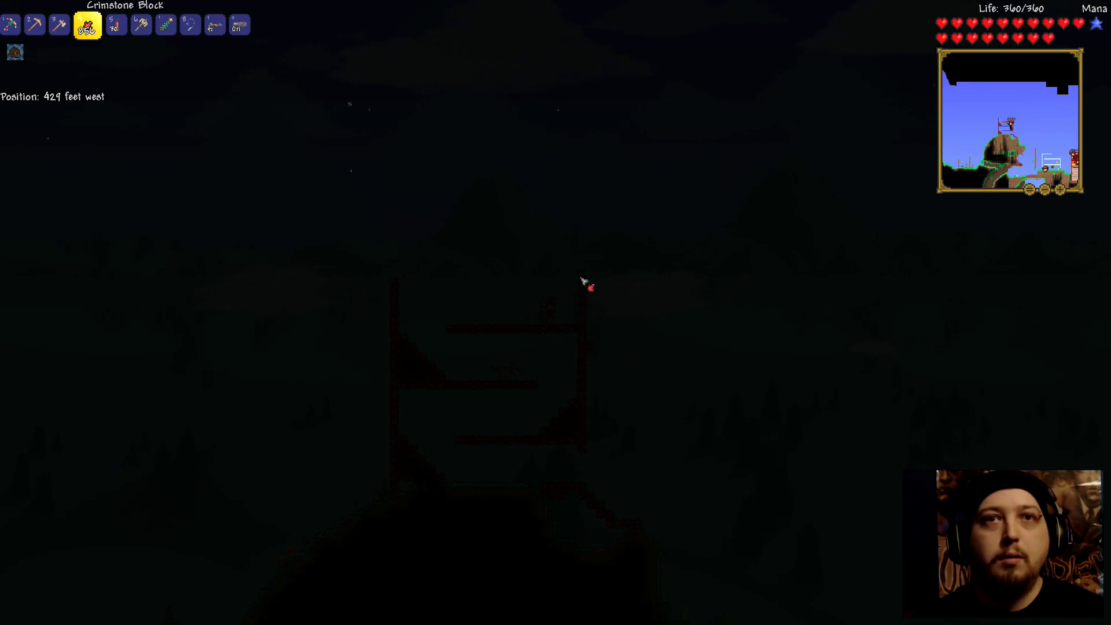
{"action": "key", "text": "a"}
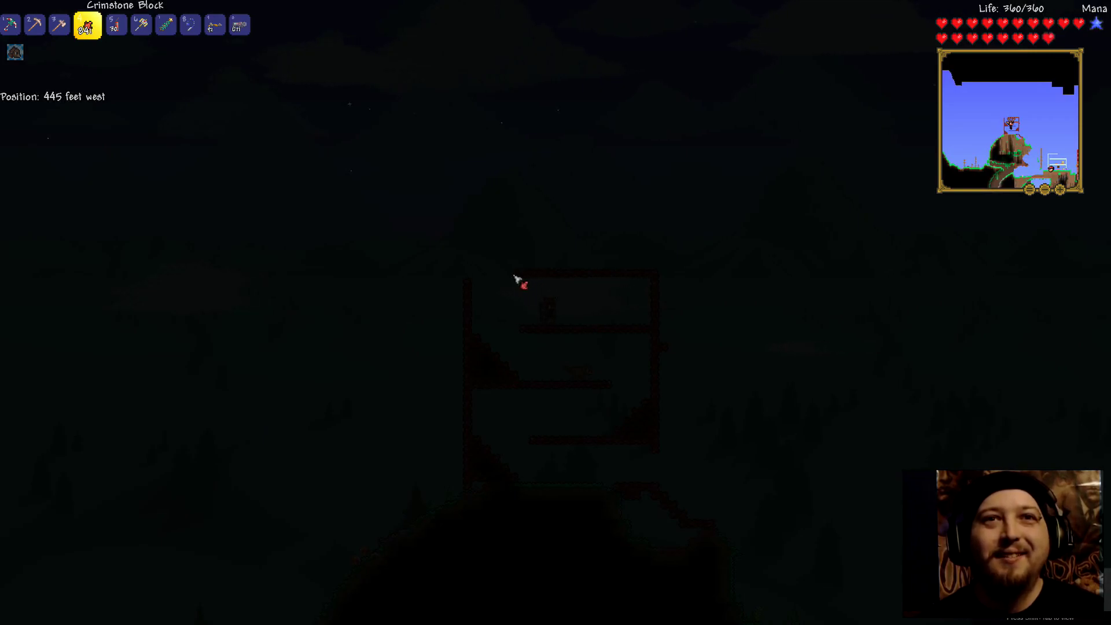
Shift around the left wall to line up the top-floor and roof placements
{"action": "key", "text": "a"}
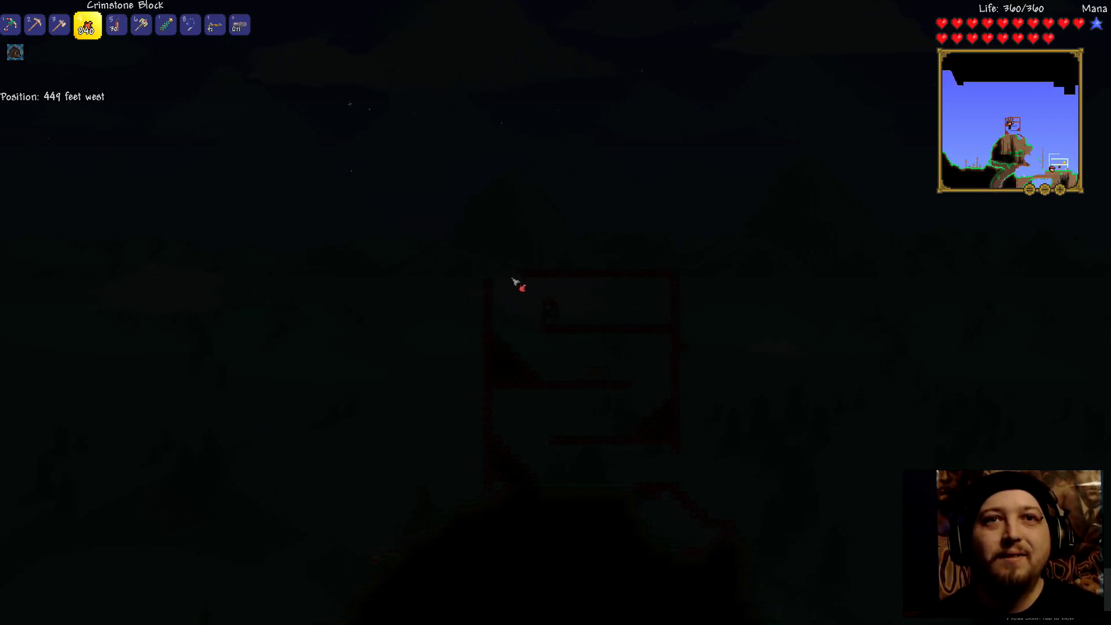
{"action": "key", "text": "a"}
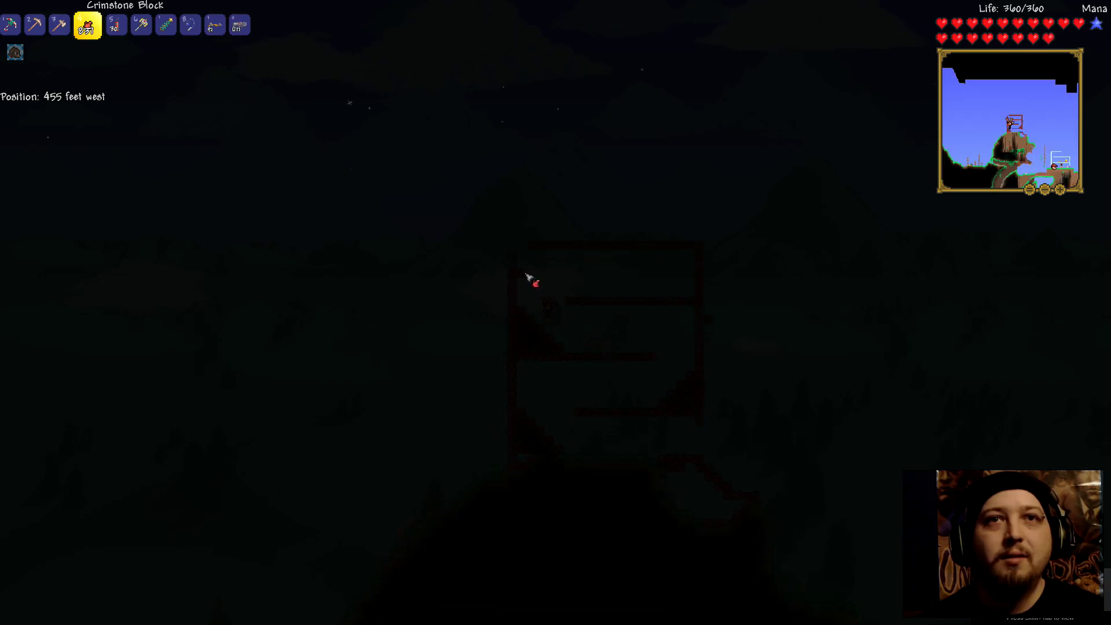
{"action": "key", "text": "a"}
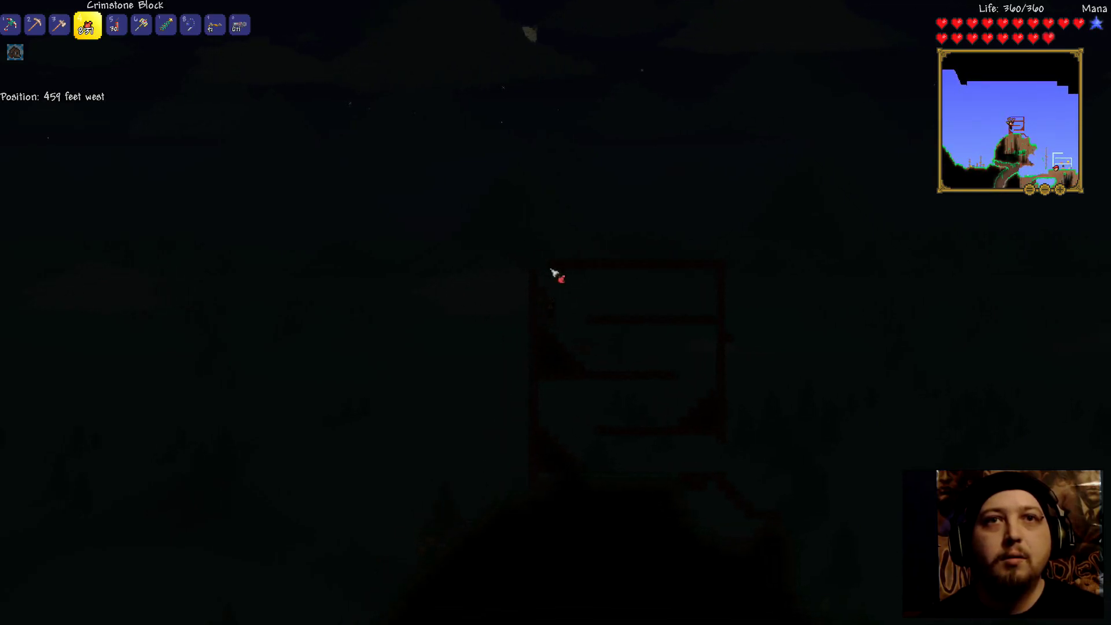
{"action": "key", "text": "d"}
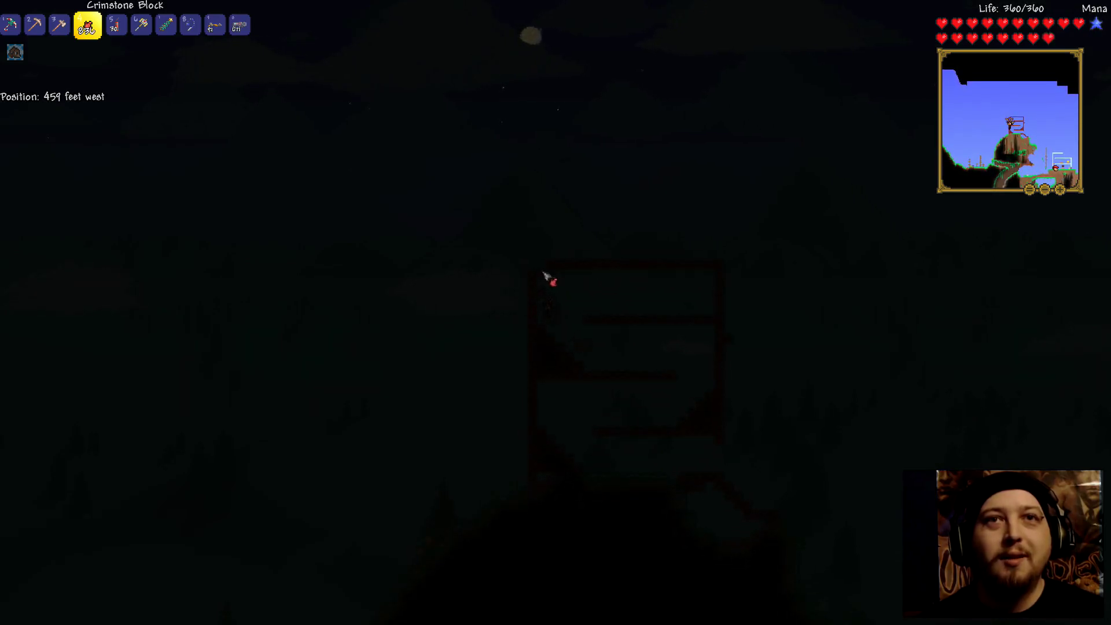
{"action": "key", "text": "d"}
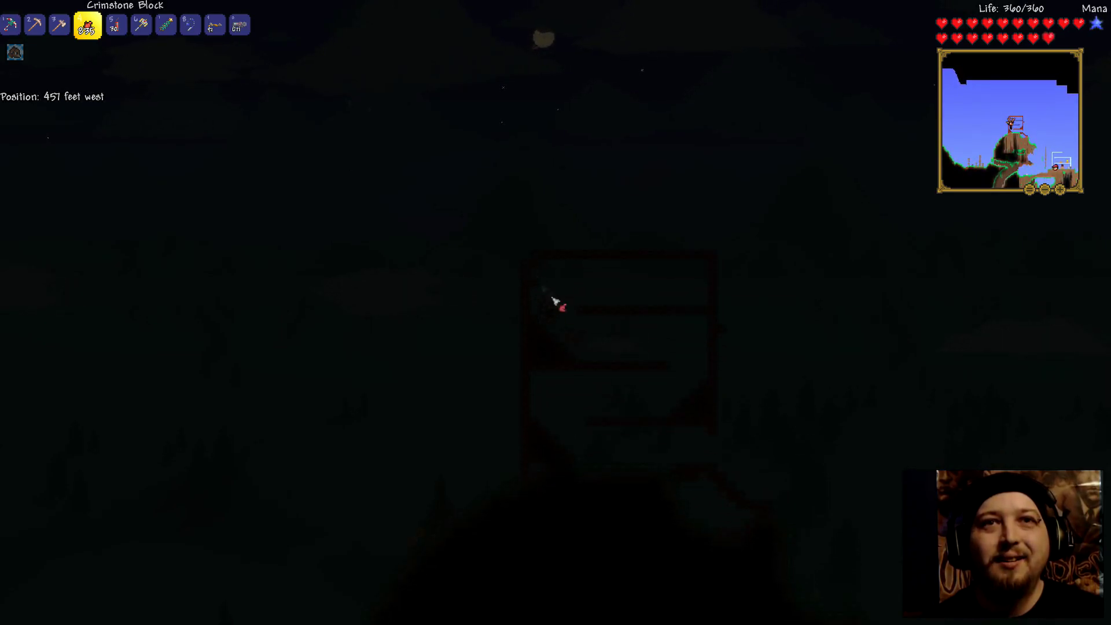
{"action": "key", "text": "a"}
{"action": "key", "text": "d"}
{"action": "key", "text": "d"}
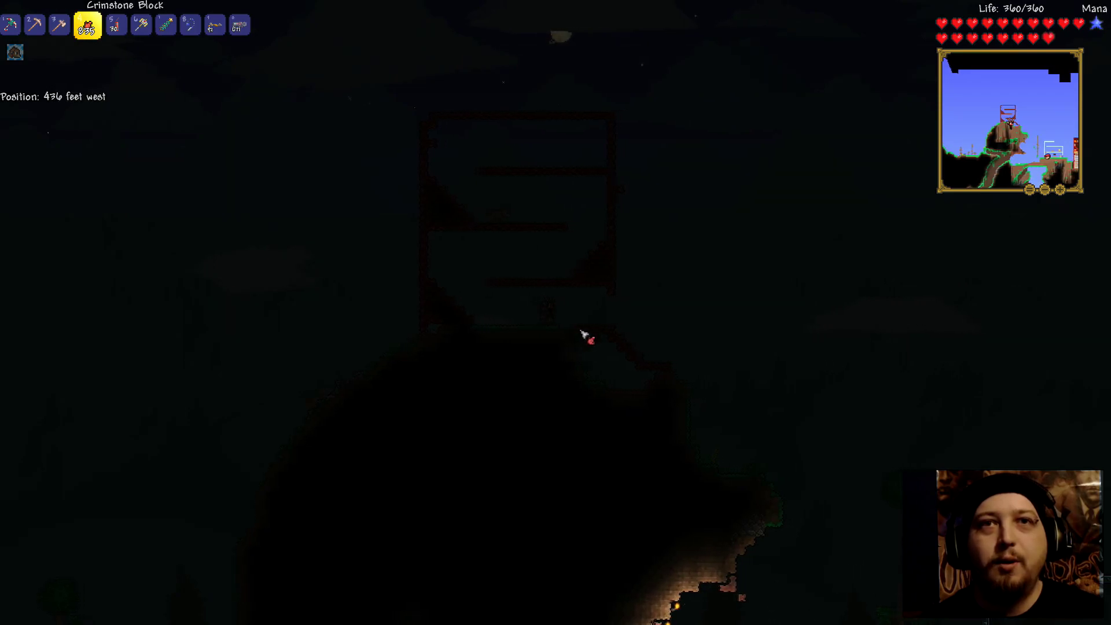
{"action": "key", "text": "a"}
{"action": "key", "text": "a"}
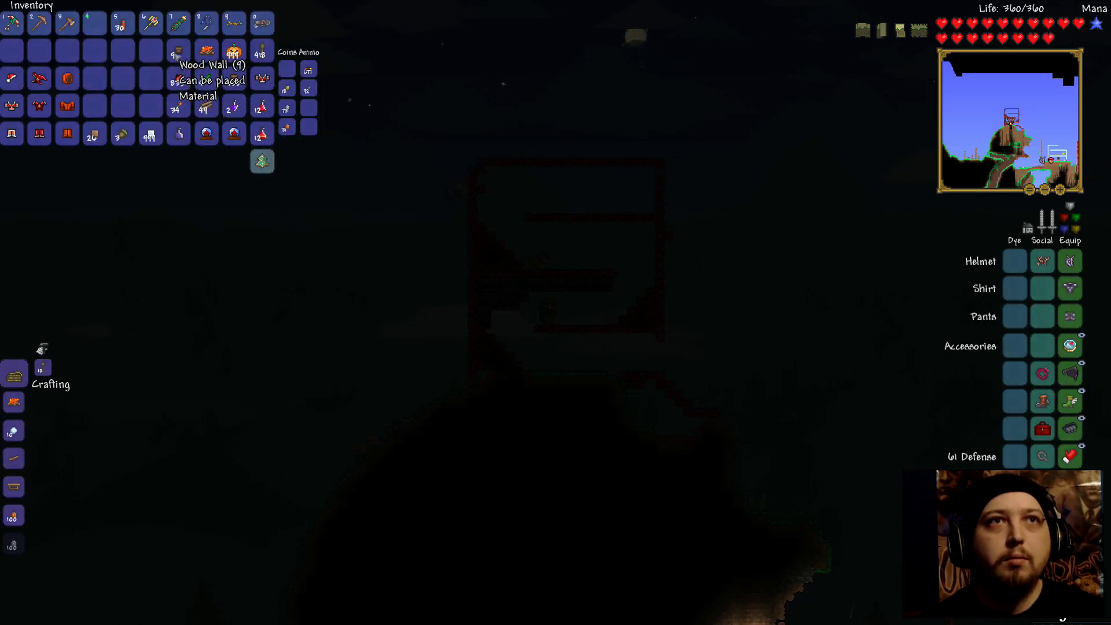
Place a Wood Wall tile inside the house, then trash the 20 Dirt Blocks
{"action": "left_click", "coordinate": [176, 52]}
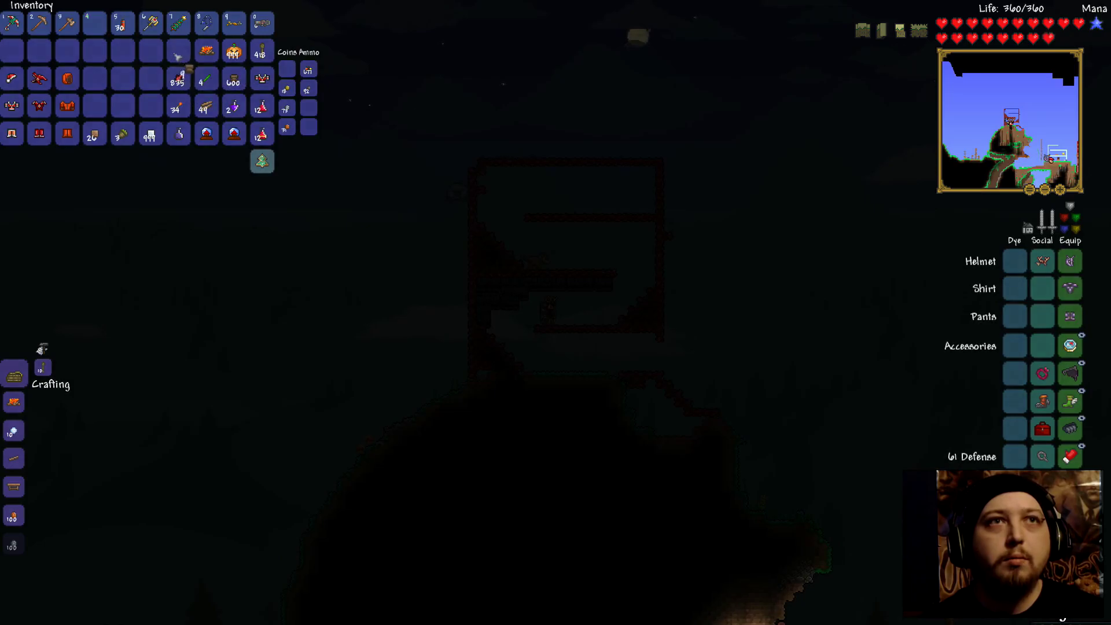
{"action": "left_click", "coordinate": [531, 299]}
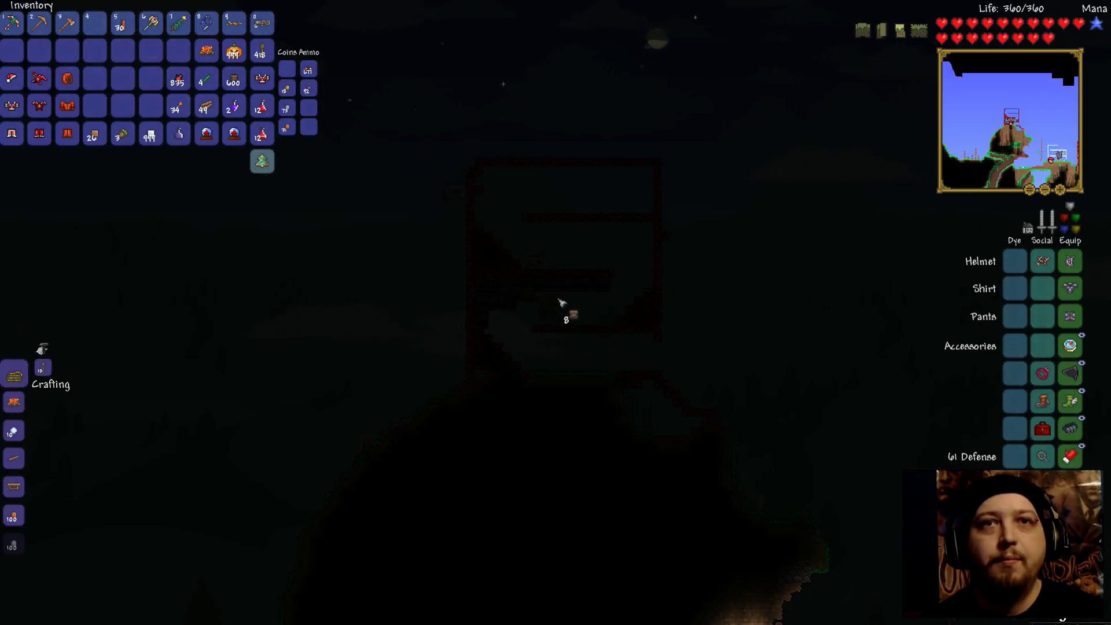
{"action": "key", "text": "a"}
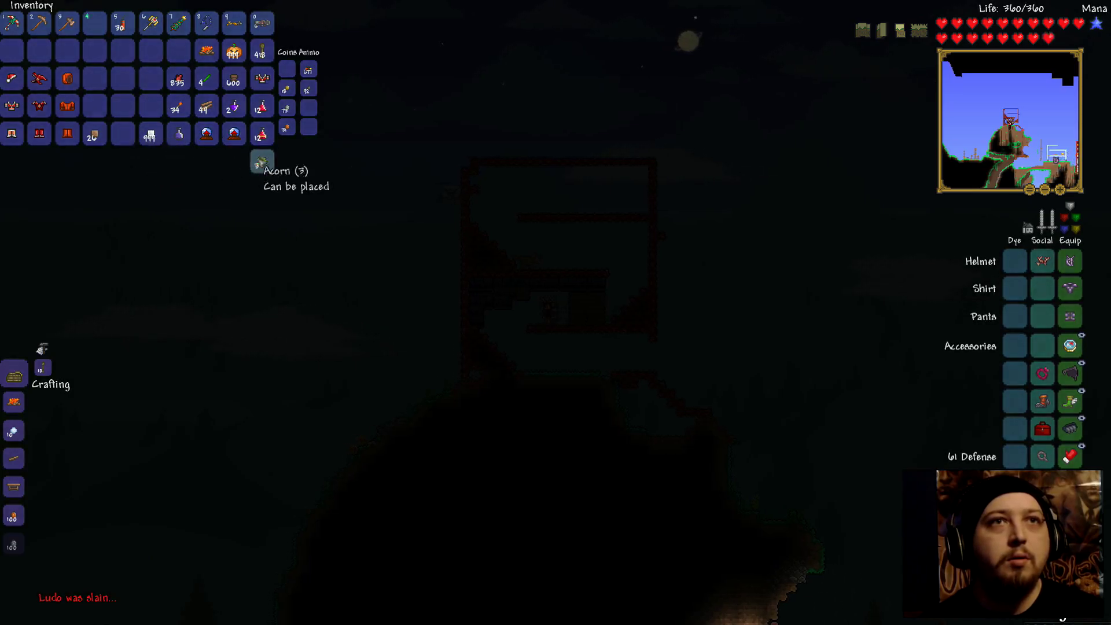
{"action": "left_click", "coordinate": [92, 134]}
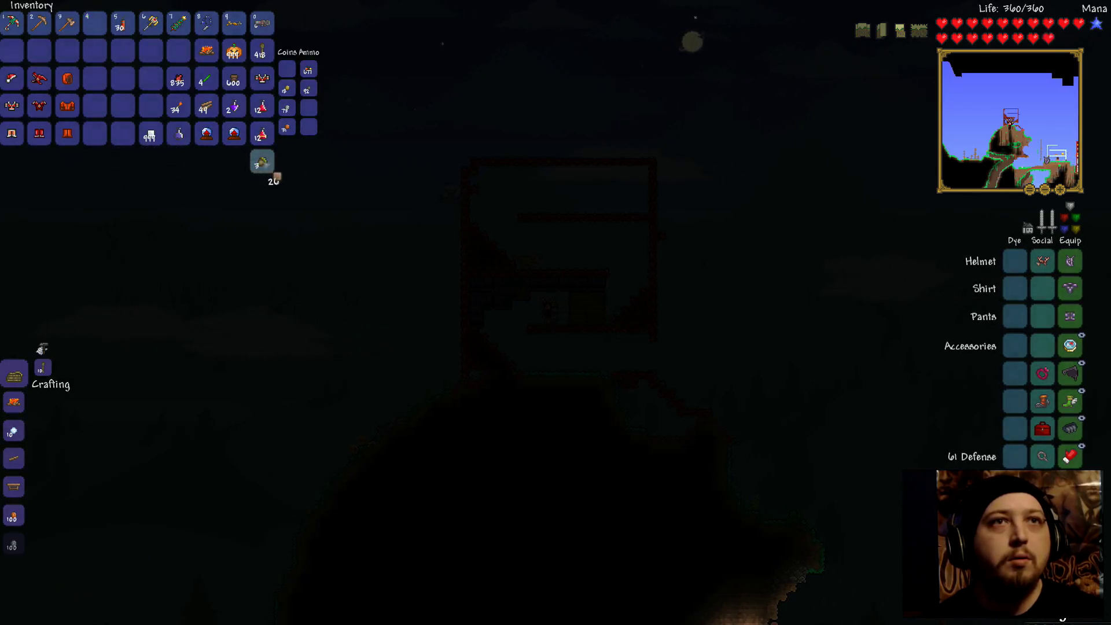
{"action": "left_click", "coordinate": [261, 163]}
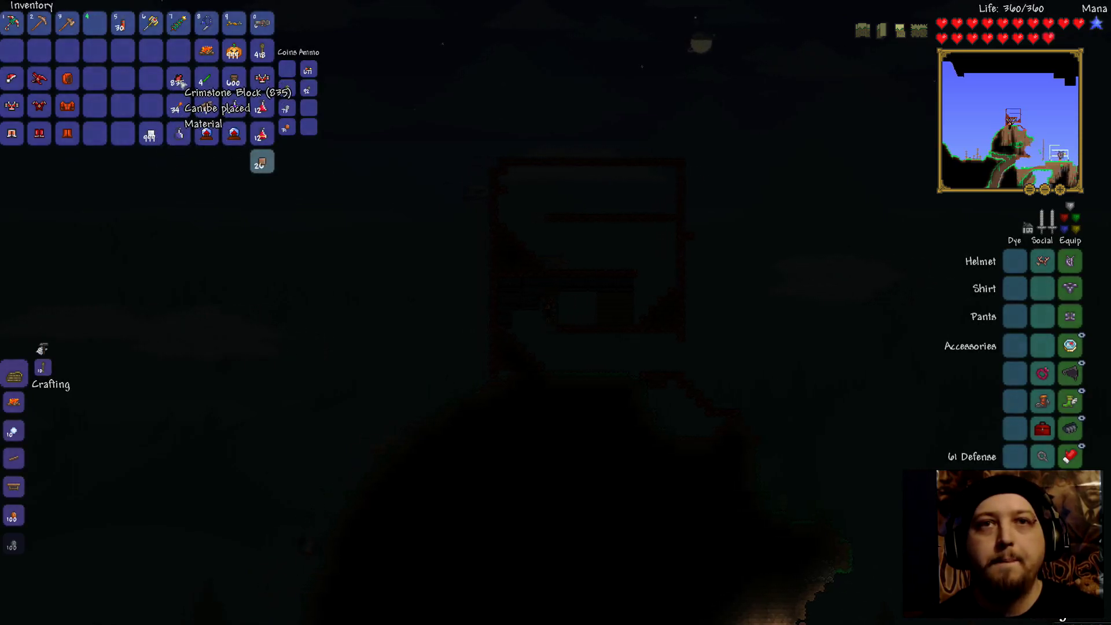
Travel from the hilltop east to the base beside the glass storage house
{"action": "key", "text": "a"}
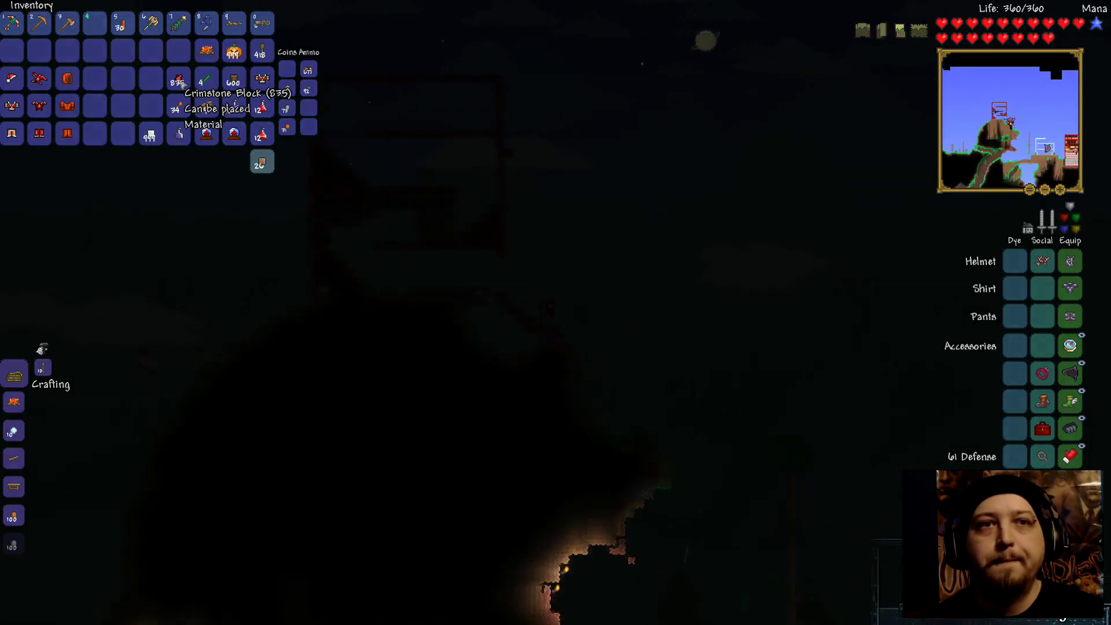
{"action": "key", "text": "d"}
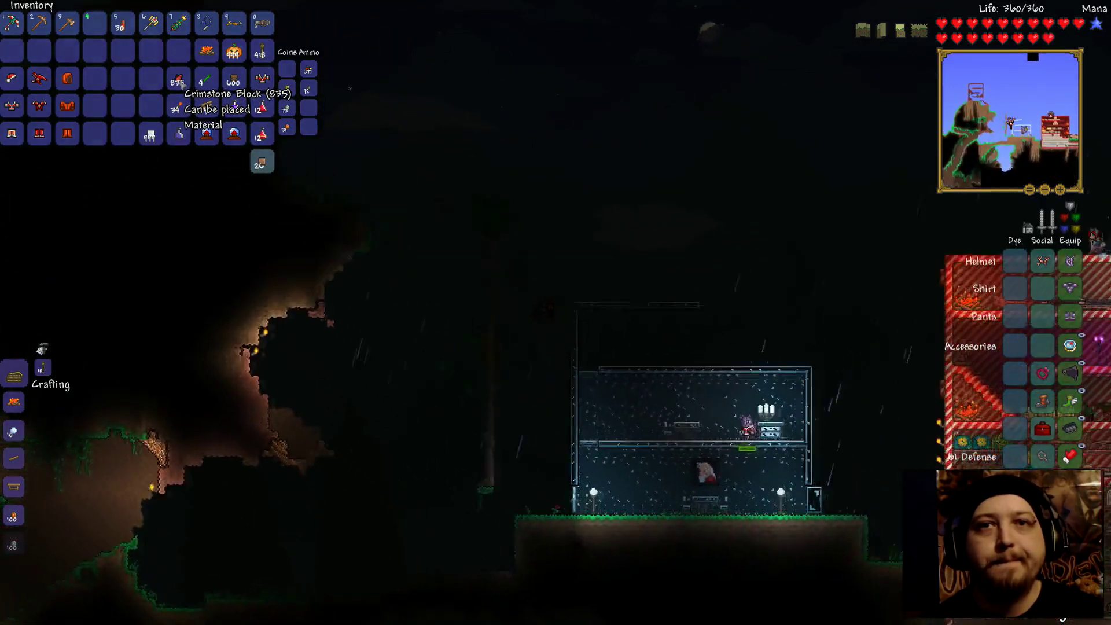
{"action": "key", "text": "d"}
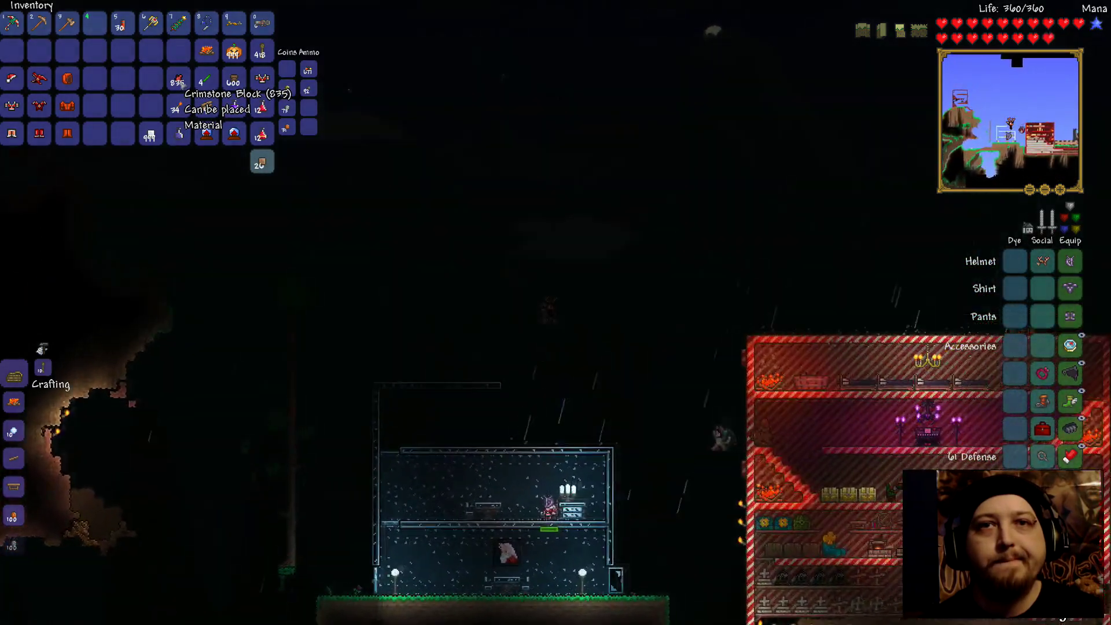
{"action": "key", "text": "d"}
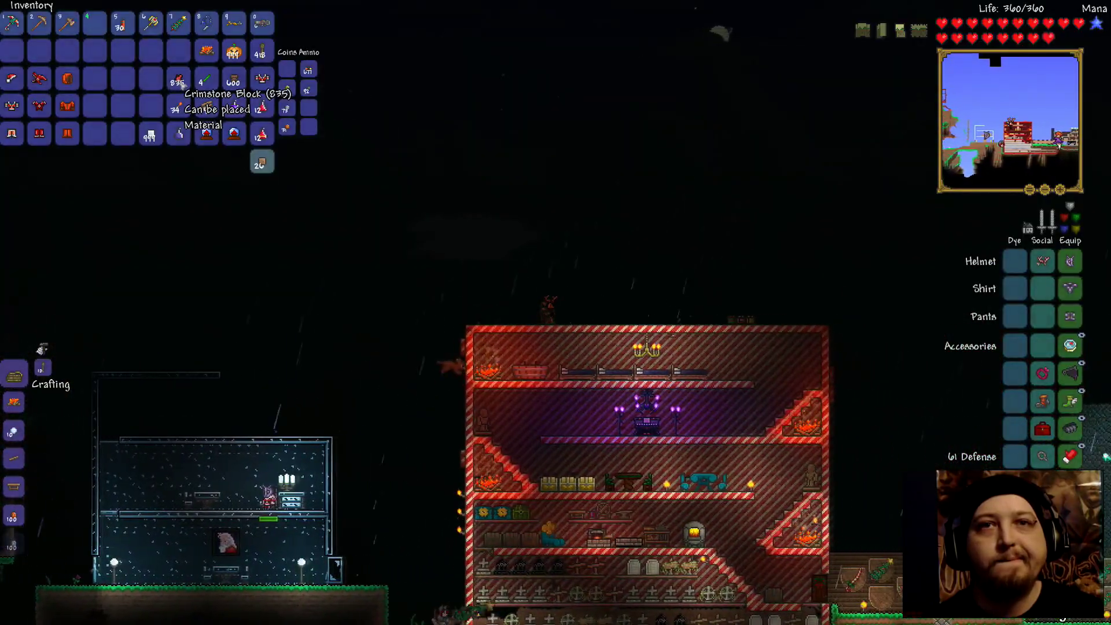
{"action": "key", "text": "d"}
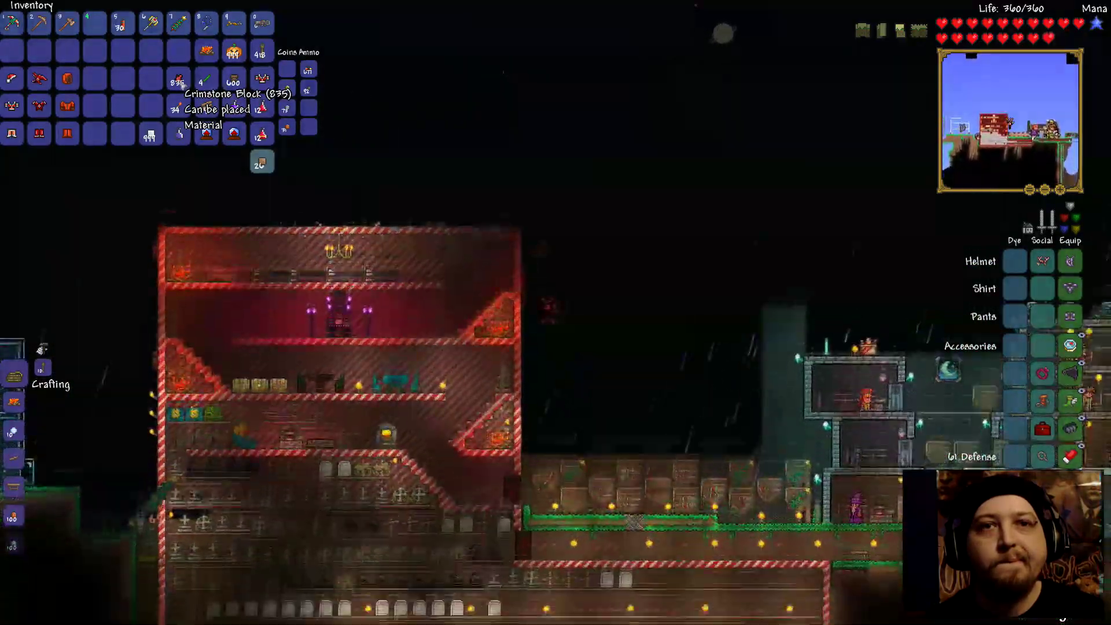
{"action": "key", "text": "d"}
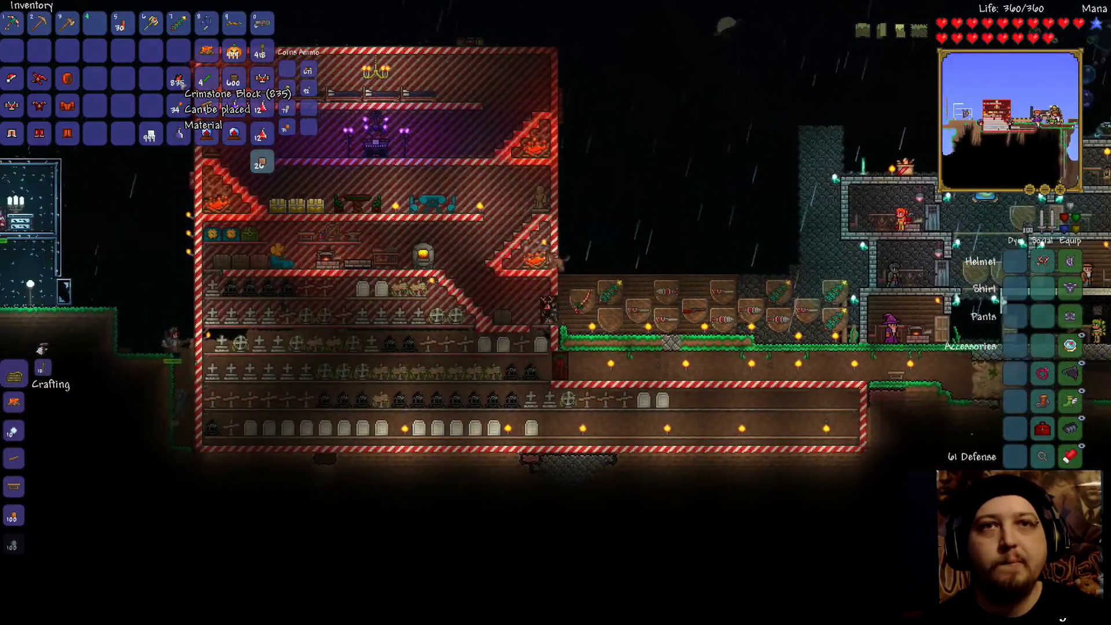
{"action": "key", "text": "a"}
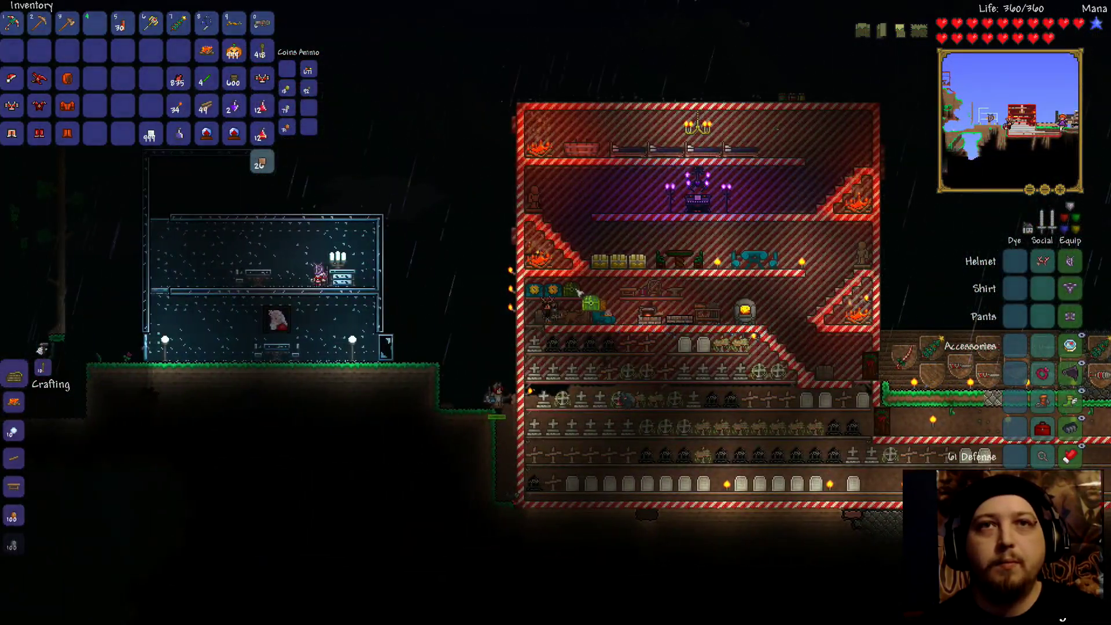
View the Cactus Chest's contents, then switch to the Skyware Chest
{"action": "right_click", "coordinate": [260, 163]}
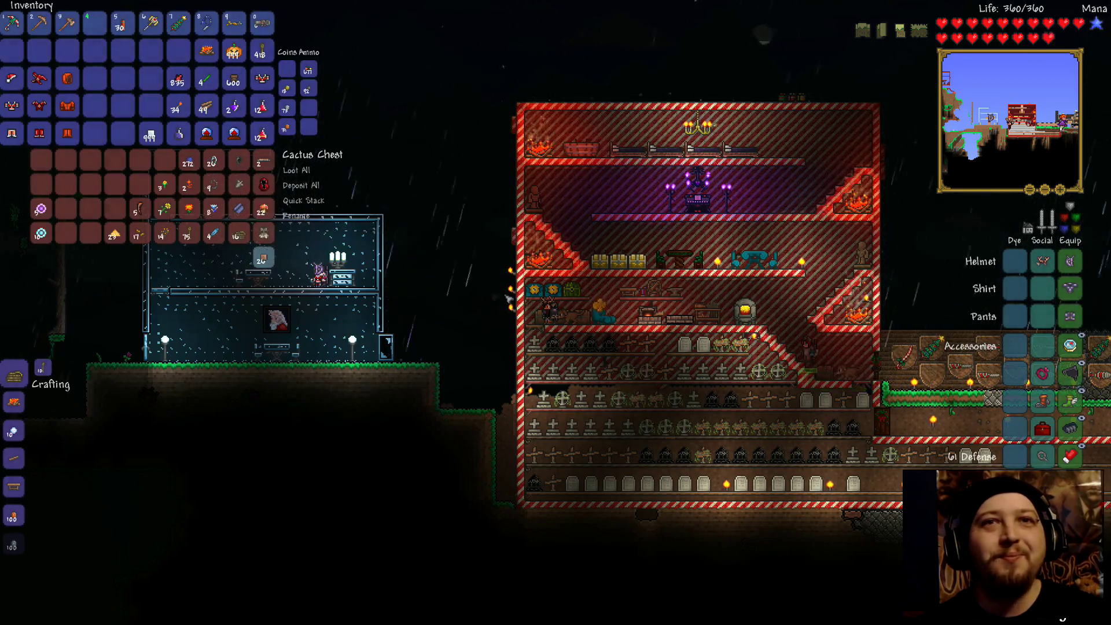
{"action": "right_click", "coordinate": [564, 303]}
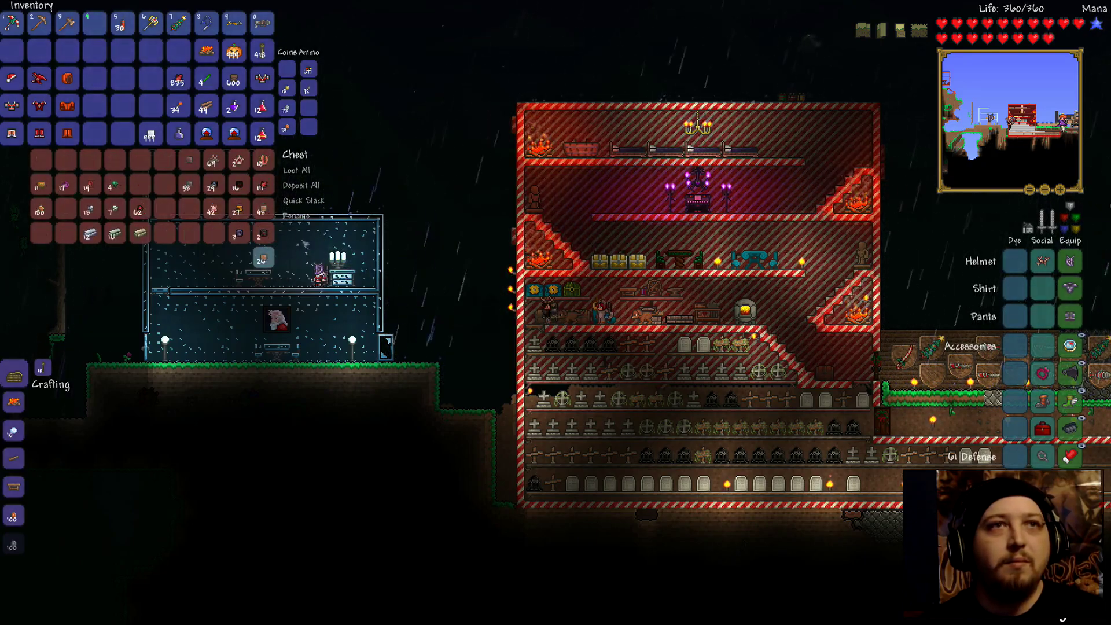
Open the plain Chest and move its Hive stack to another slot
{"action": "right_click", "coordinate": [552, 290]}
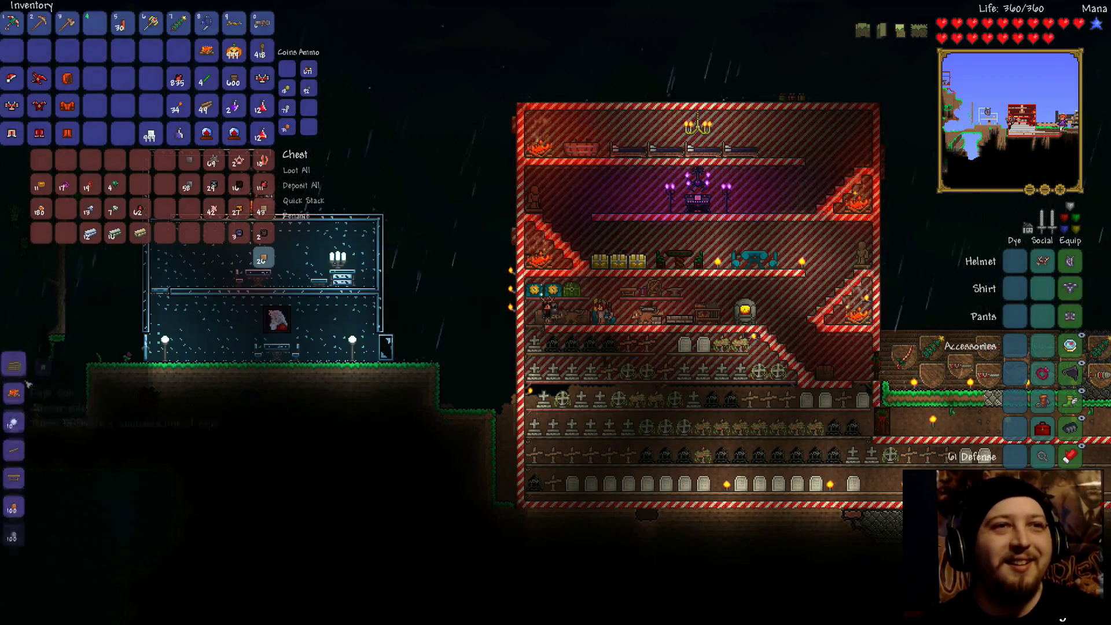
{"action": "scroll", "coordinate": [17, 382], "scroll_direction": "down", "scroll_amount": 5}
{"action": "scroll", "coordinate": [27, 382], "scroll_direction": "down", "scroll_amount": 3}
{"action": "scroll", "coordinate": [27, 382], "scroll_direction": "down", "scroll_amount": 3}
{"action": "scroll", "coordinate": [26, 382], "scroll_direction": "down", "scroll_amount": 1}
{"action": "scroll", "coordinate": [26, 381], "scroll_direction": "down", "scroll_amount": 1}
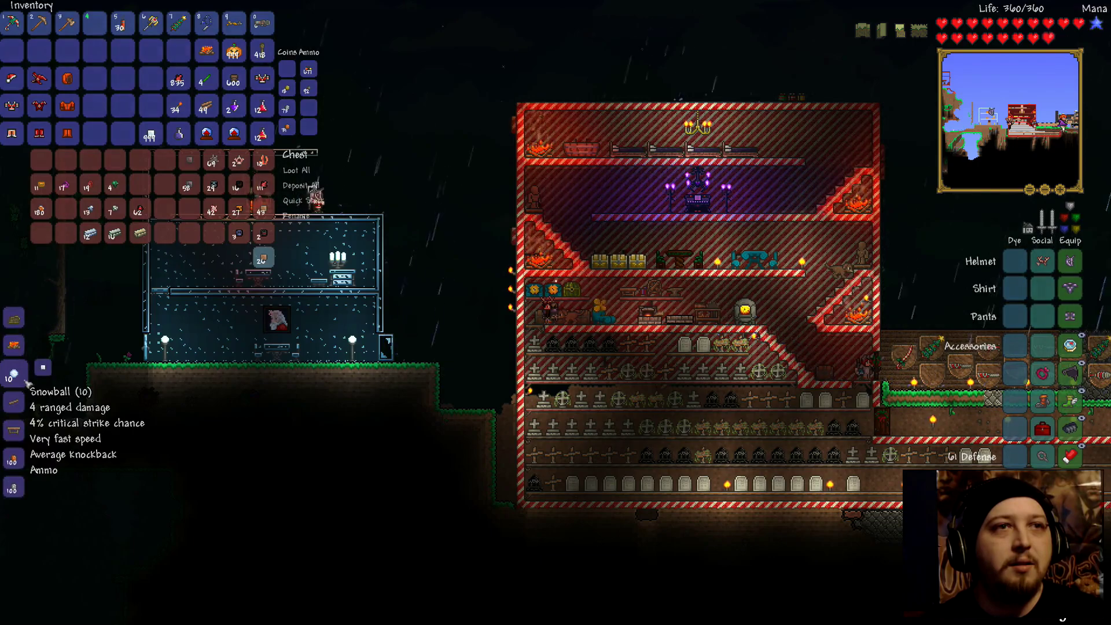
{"action": "scroll", "coordinate": [26, 381], "scroll_direction": "down", "scroll_amount": 1}
{"action": "scroll", "coordinate": [26, 383], "scroll_direction": "down", "scroll_amount": 1}
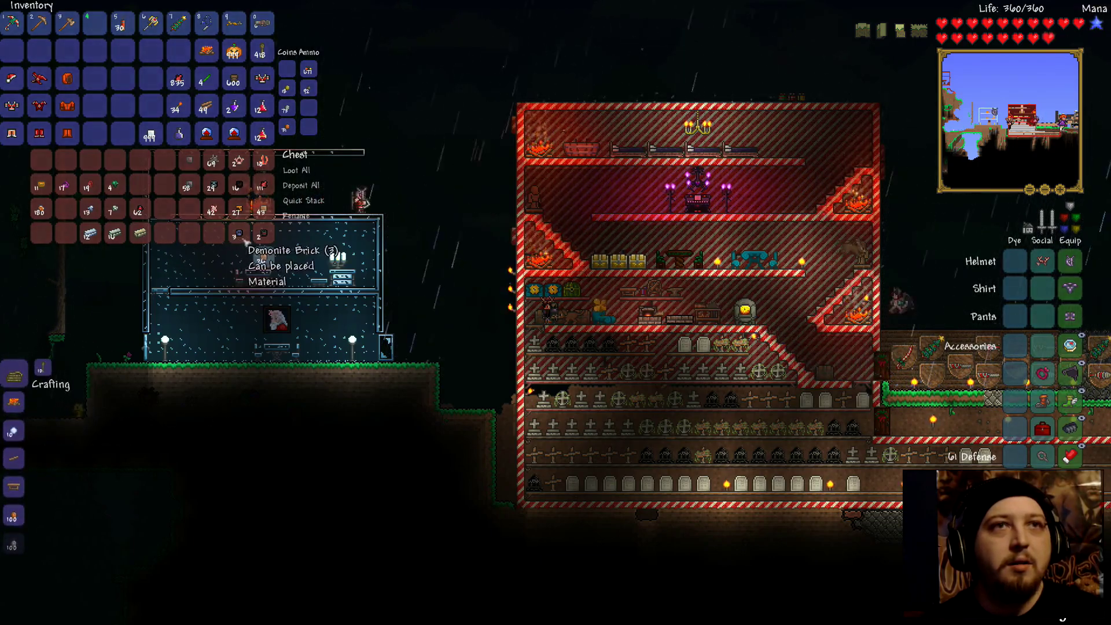
{"action": "left_click", "coordinate": [262, 235]}
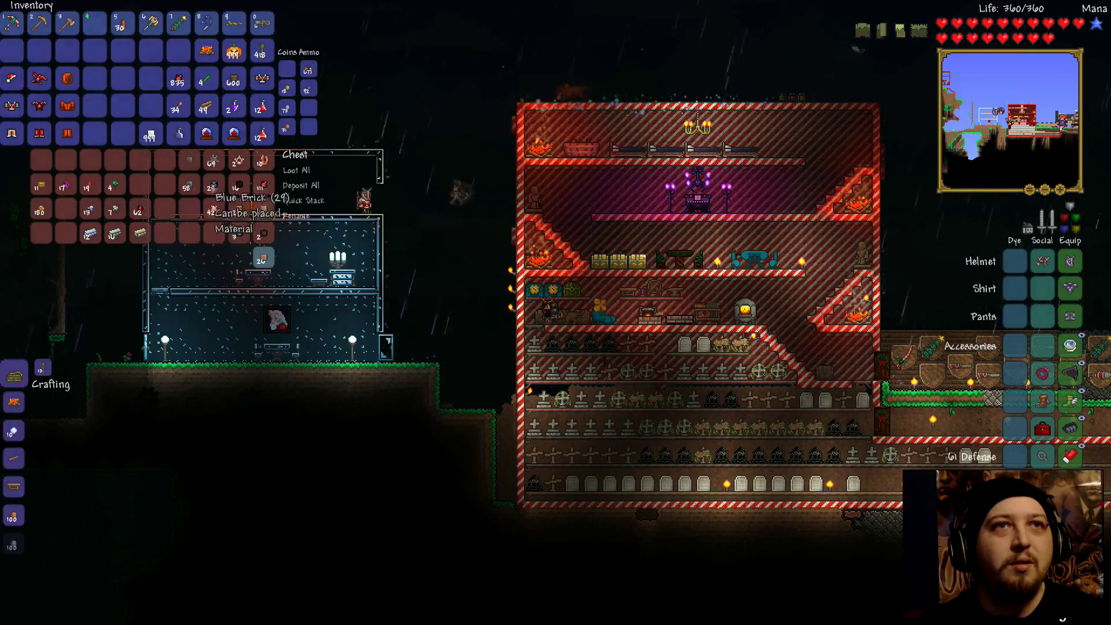
{"action": "left_click", "coordinate": [236, 212]}
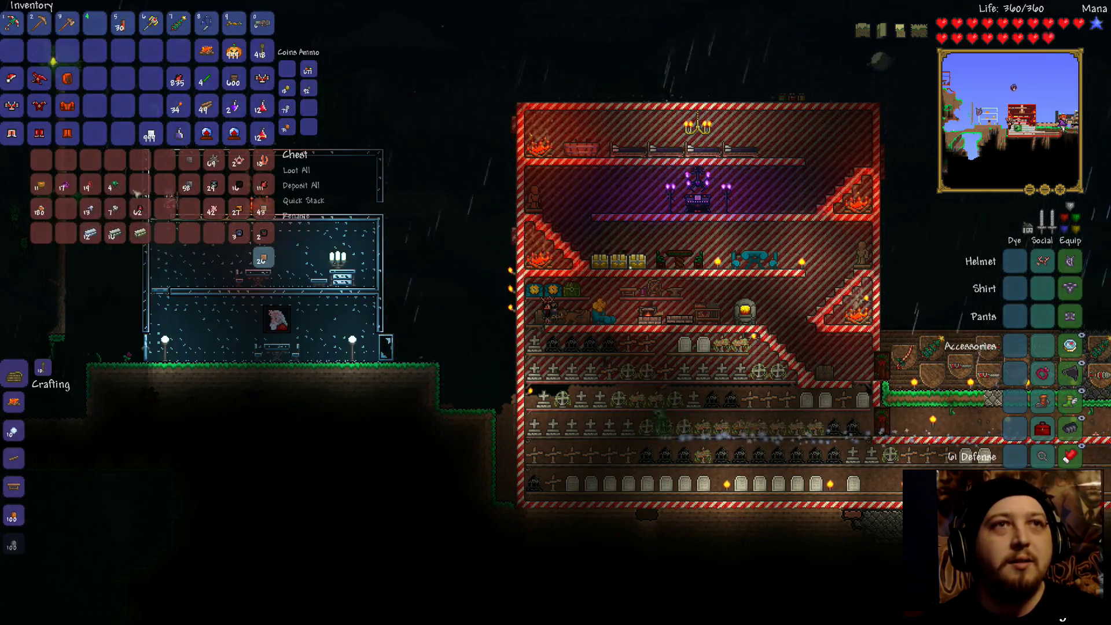
Store the Snow Blocks and 835 Crimstone Blocks in empty chest slots
{"action": "left_click", "coordinate": [149, 135]}
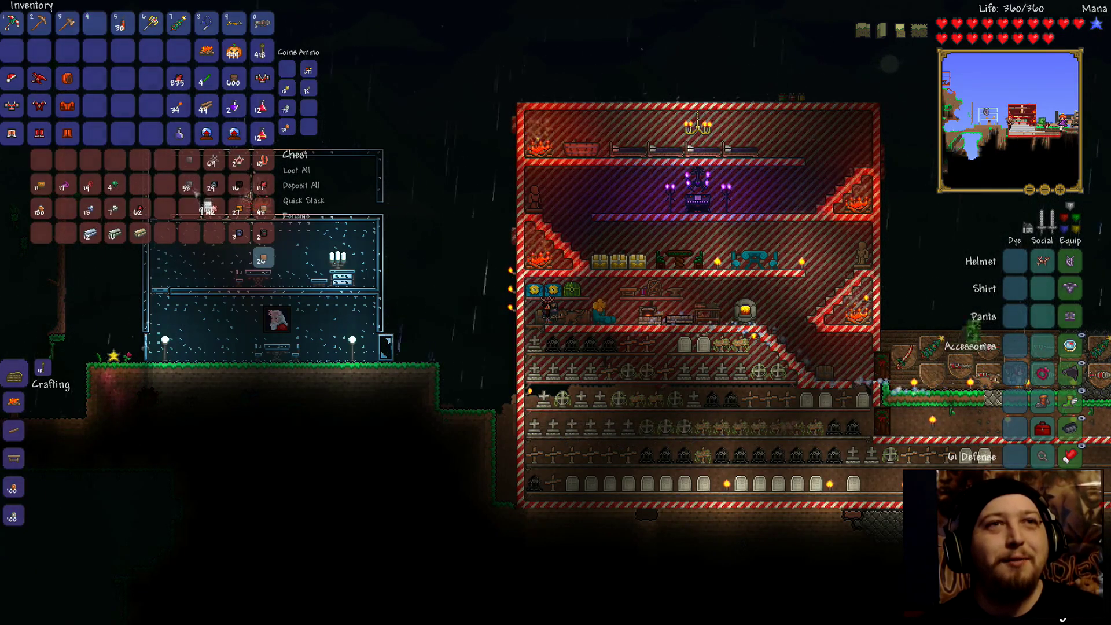
{"action": "left_click", "coordinate": [188, 210]}
{"action": "left_click", "coordinate": [176, 87]}
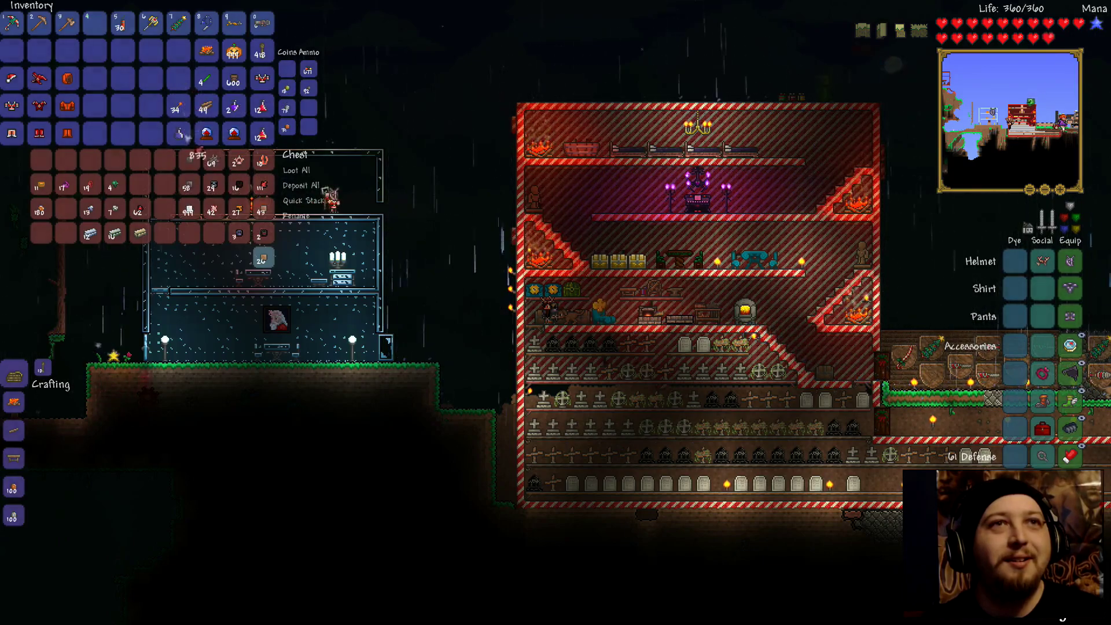
{"action": "left_click", "coordinate": [214, 236]}
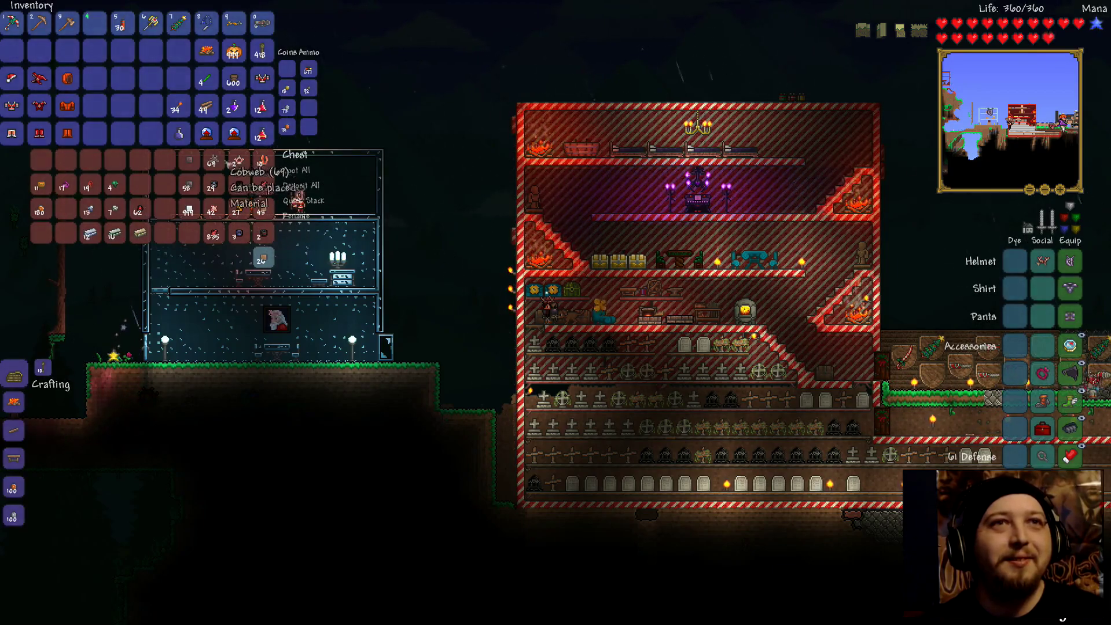
{"action": "mouse_move", "coordinate": [234, 81]}
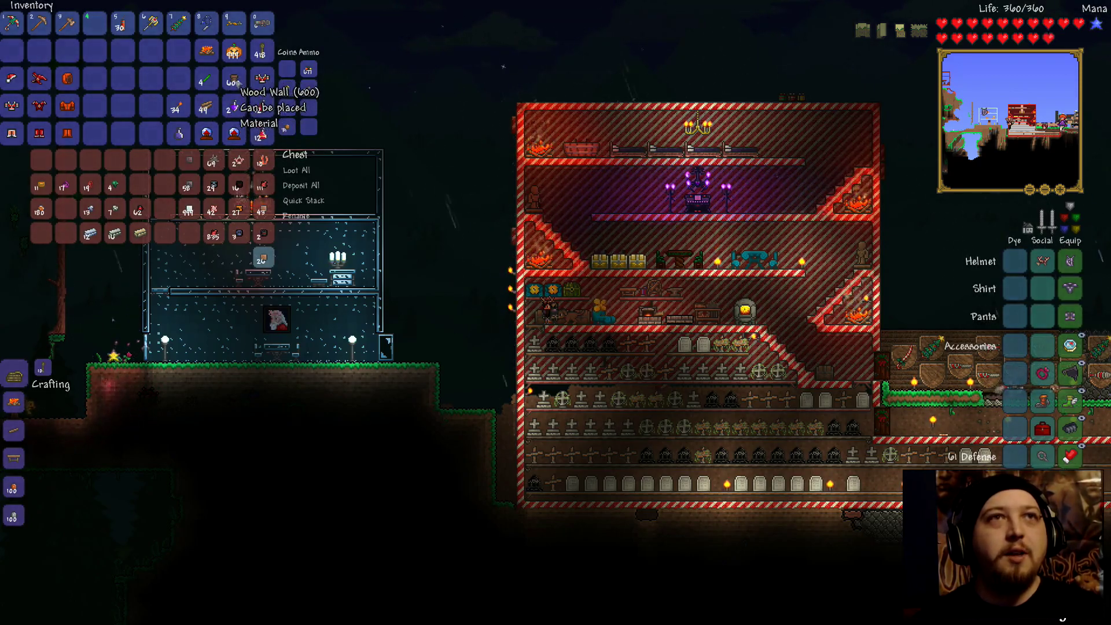
Leave the storage house and fly west to the hilltop frame, grabbing a Fallen Star
{"action": "key", "text": "d"}
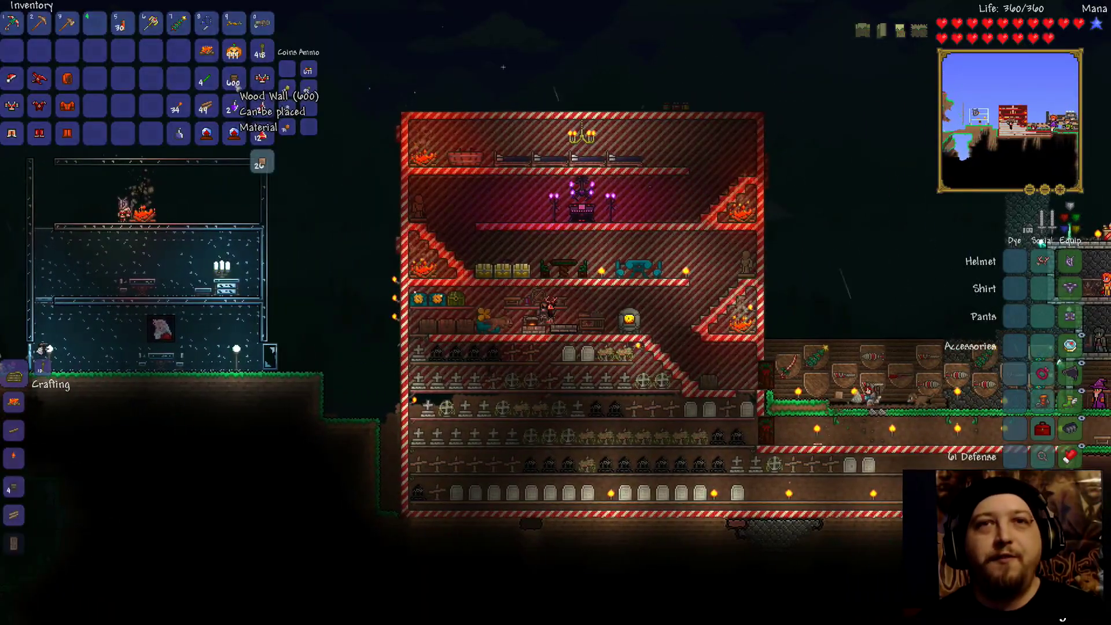
{"action": "key", "text": "d"}
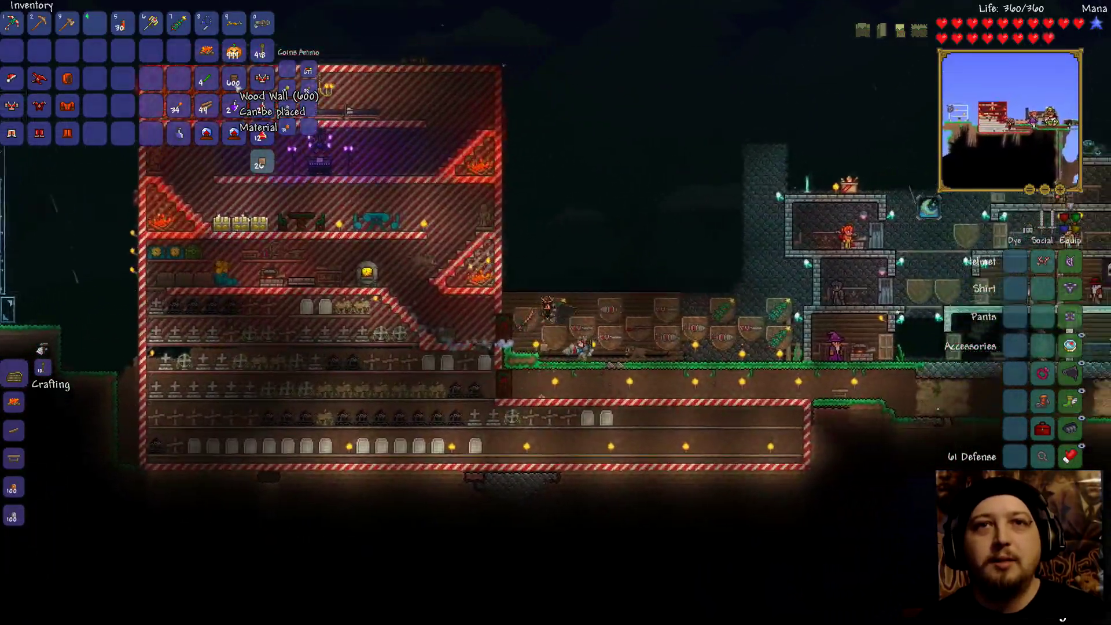
{"action": "key", "text": "space"}
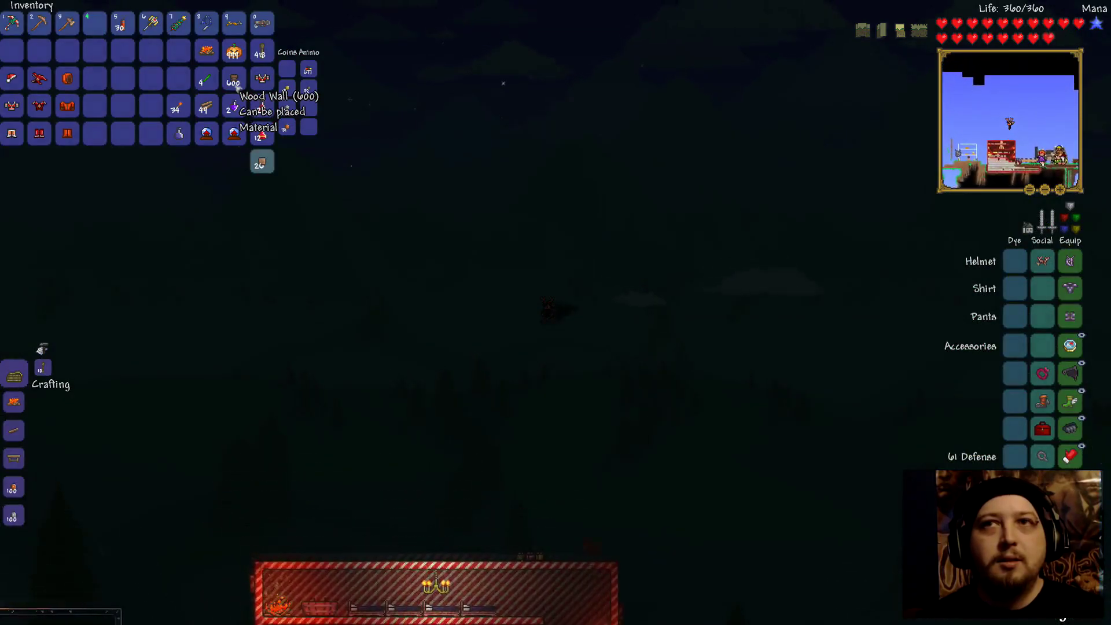
{"action": "key", "text": "a"}
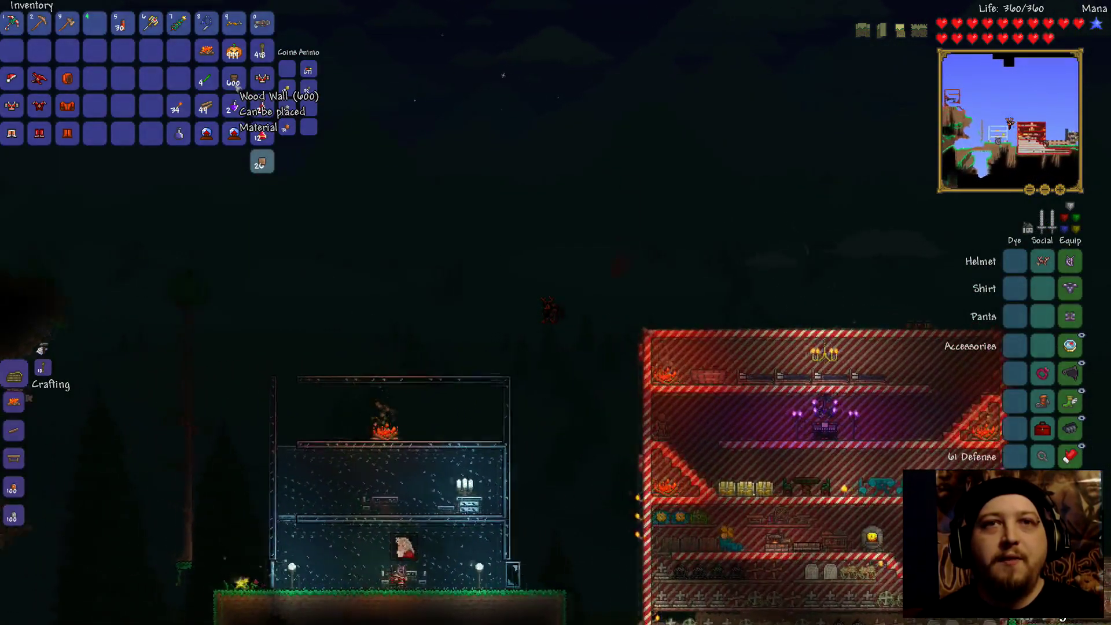
{"action": "key", "text": "a"}
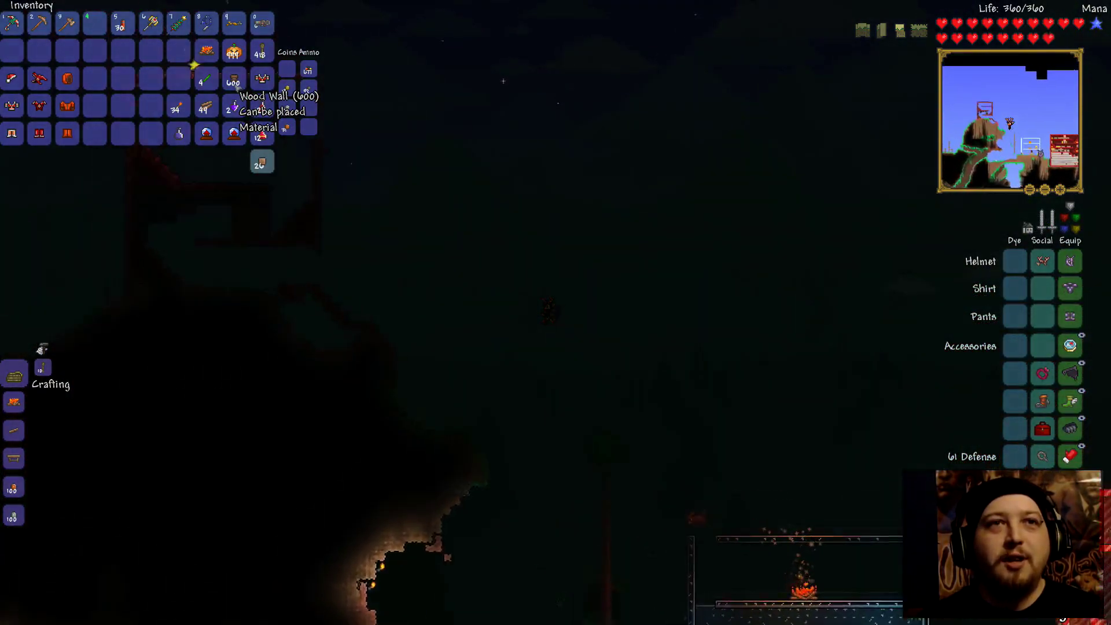
{"action": "key", "text": "d"}
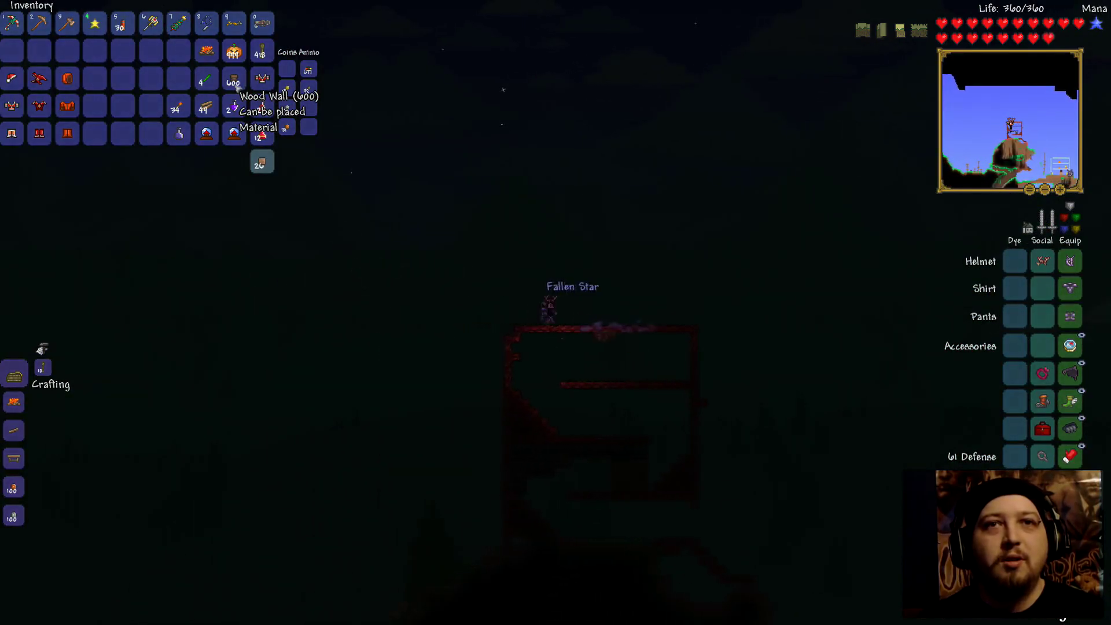
{"action": "key", "text": "d"}
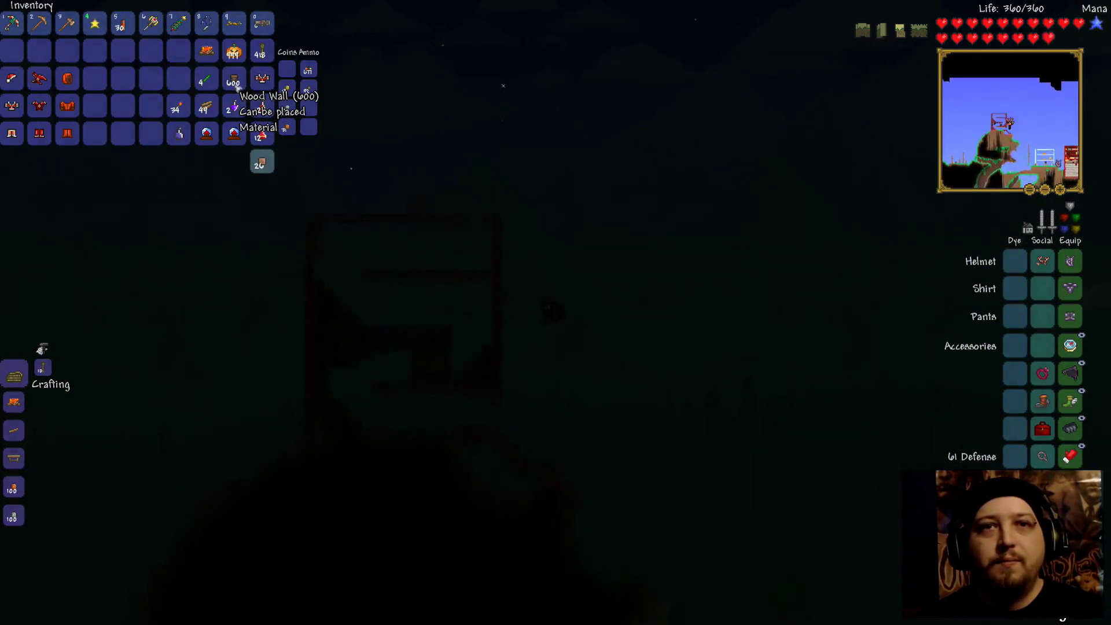
{"action": "key", "text": "d"}
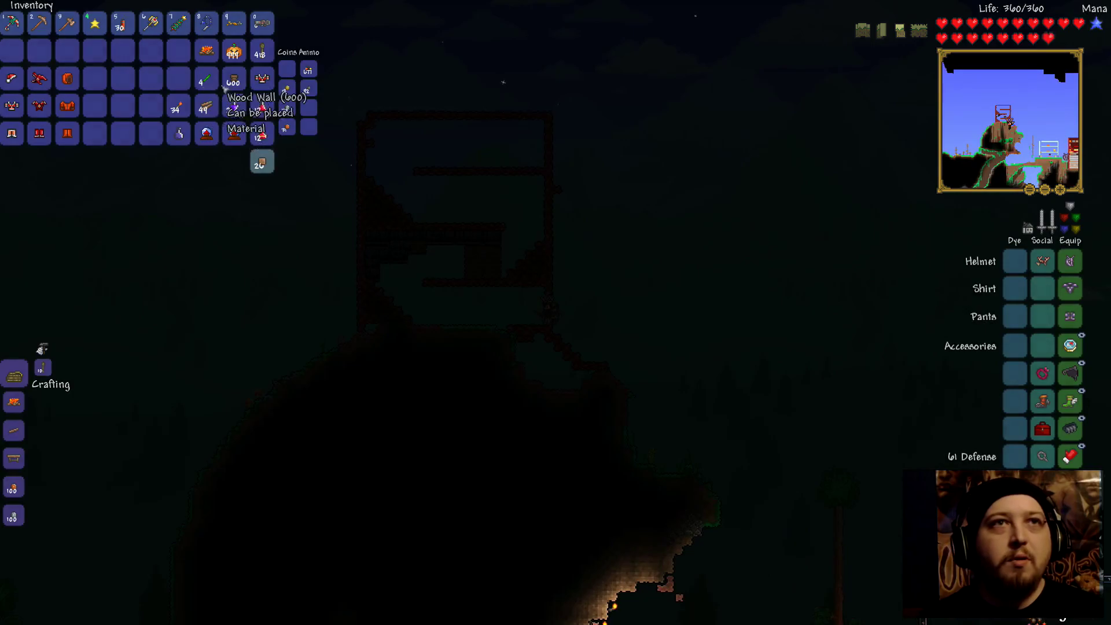
Put Wood Wall in the hotbar, stash the Fallen Star, and close the inventory
{"action": "left_click", "coordinate": [232, 81]}
{"action": "left_click", "coordinate": [93, 24]}
{"action": "left_click", "coordinate": [233, 81]}
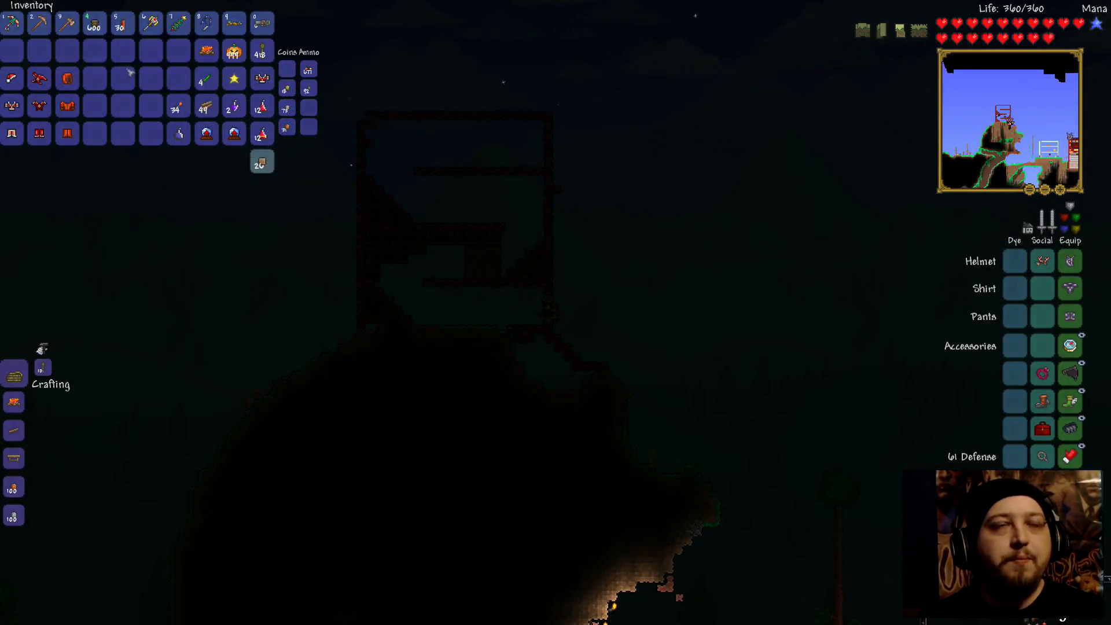
{"action": "key", "text": "Escape"}
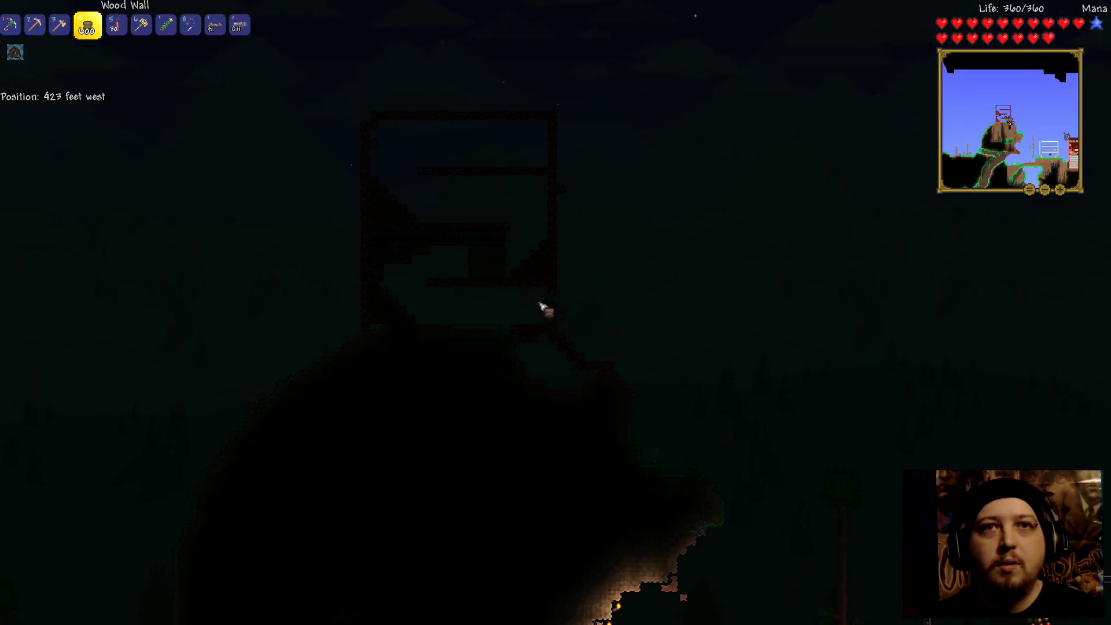
Place wood walls across the lower floor, working left into the lower room
{"action": "left_click_drag", "start_coordinate": [541, 305], "coordinate": [538, 327]}
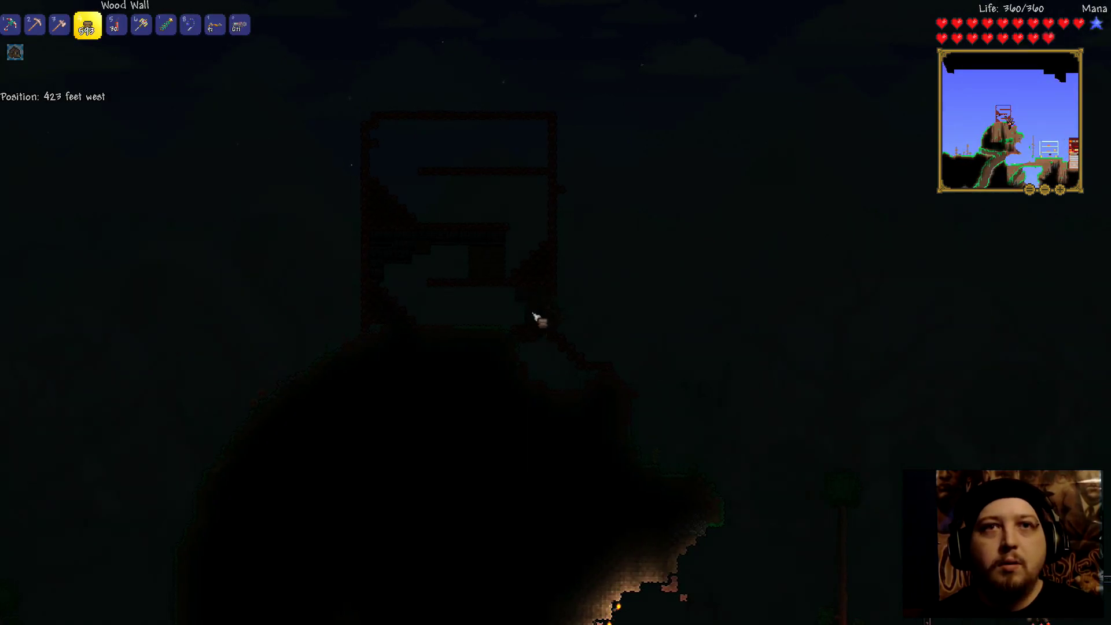
{"action": "key", "text": "a"}
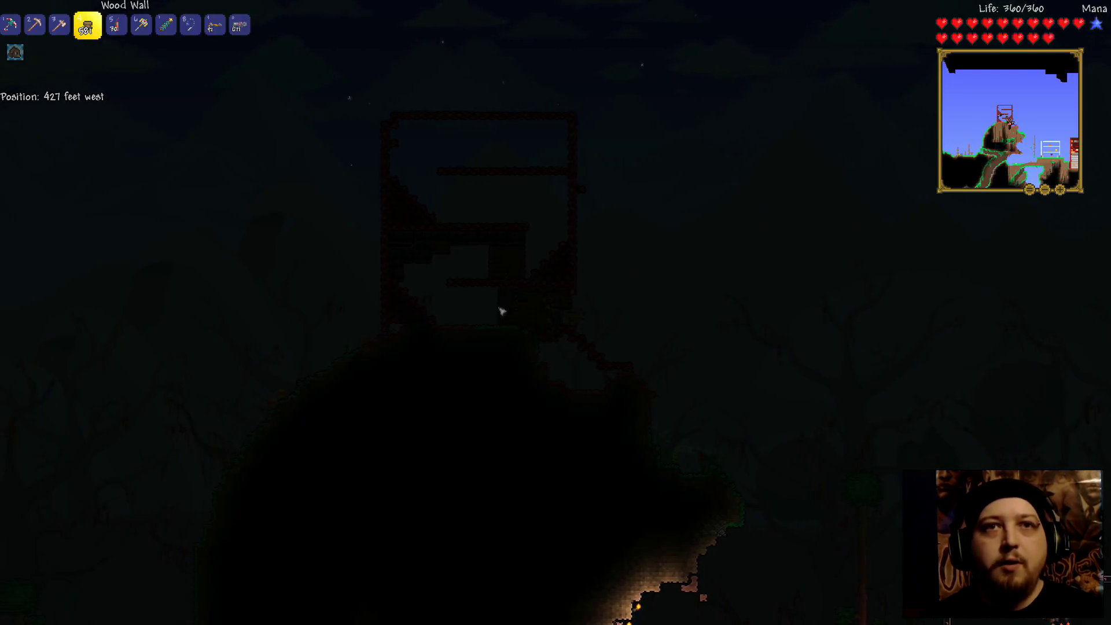
{"action": "key", "text": "a"}
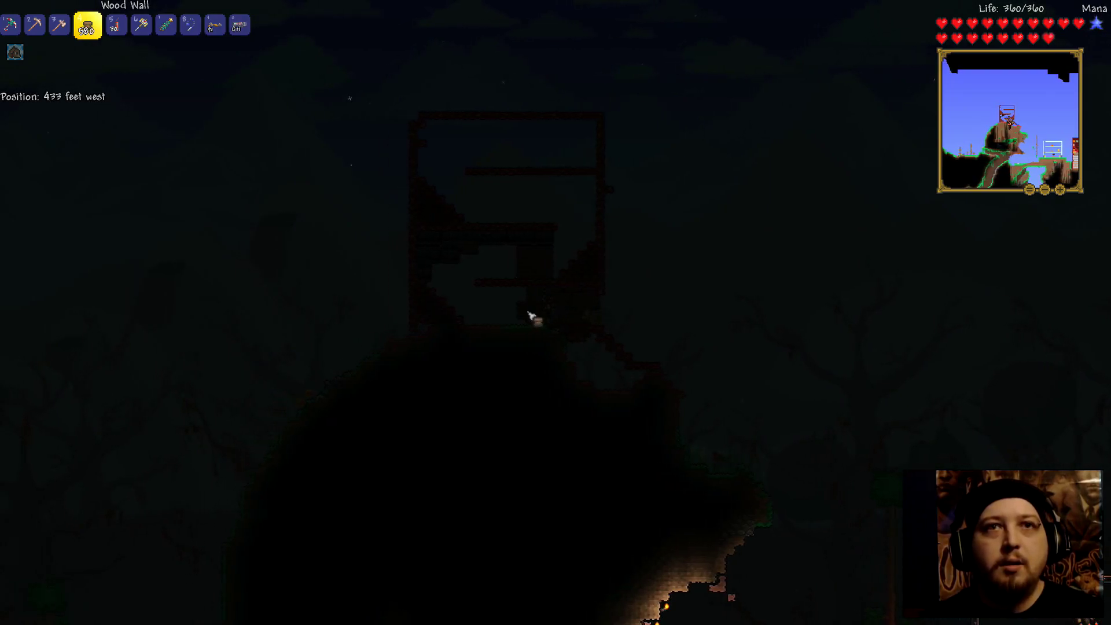
{"action": "key", "text": "a"}
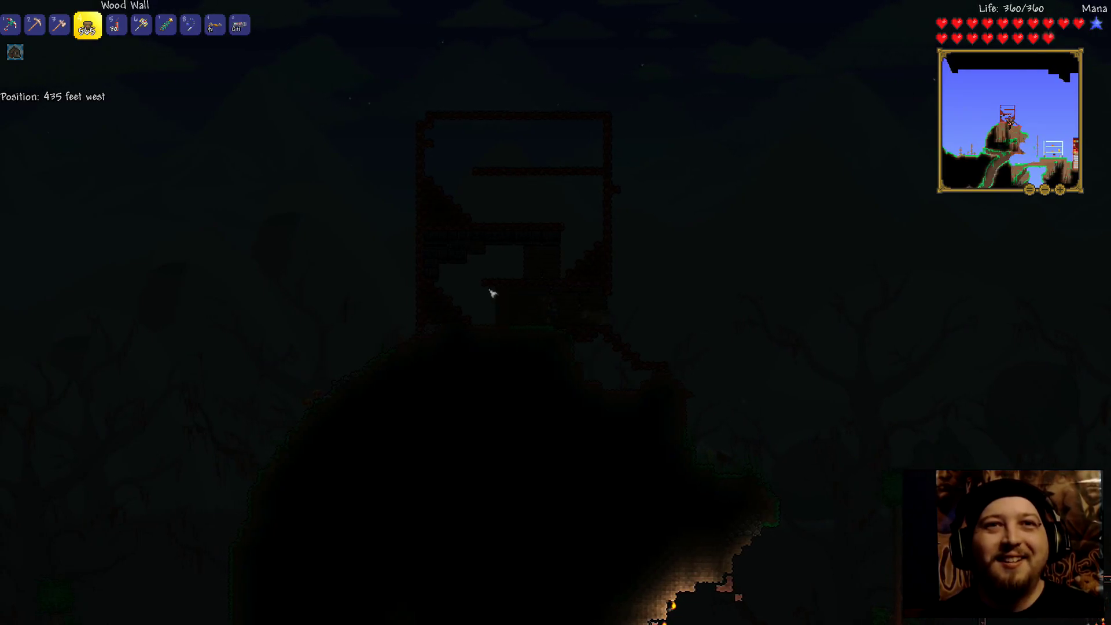
{"action": "key", "text": "a"}
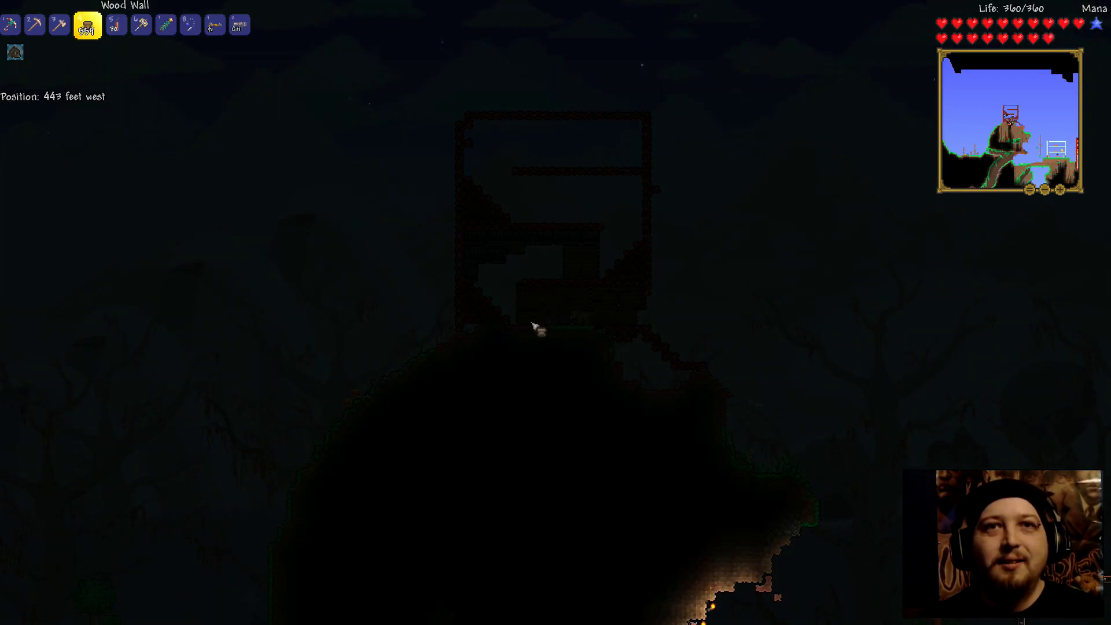
{"action": "key", "text": "d"}
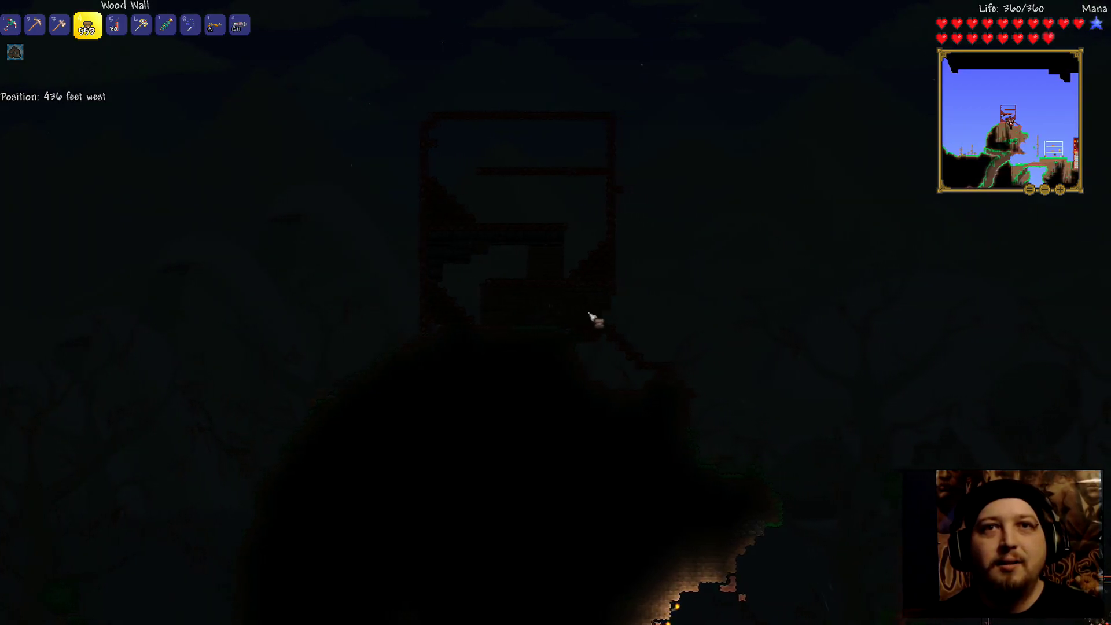
{"action": "key", "text": "a"}
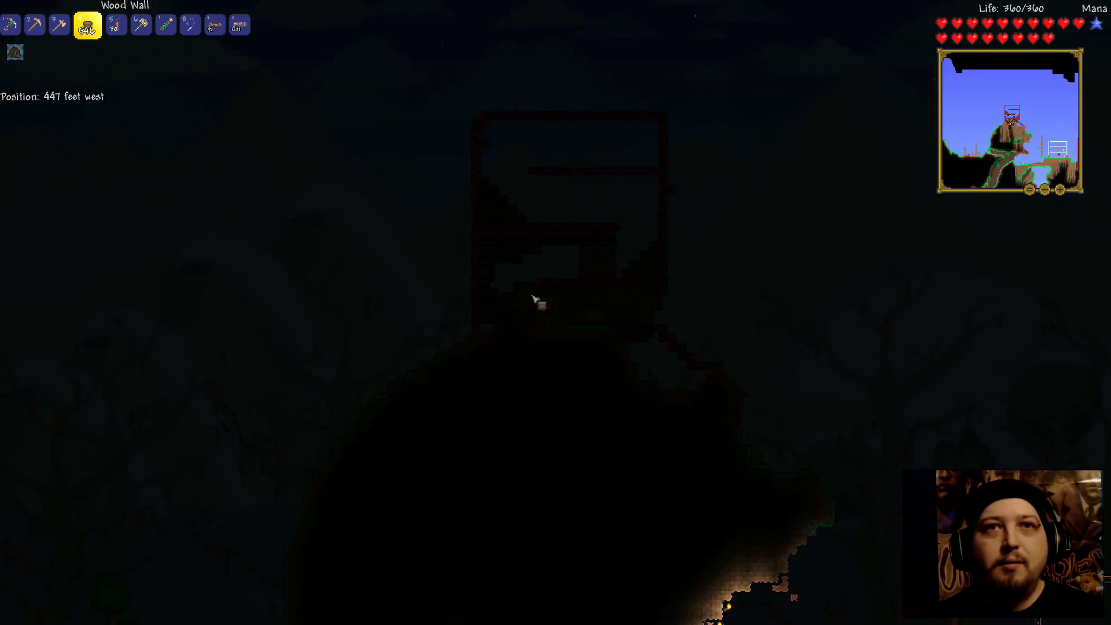
{"action": "key", "text": "a"}
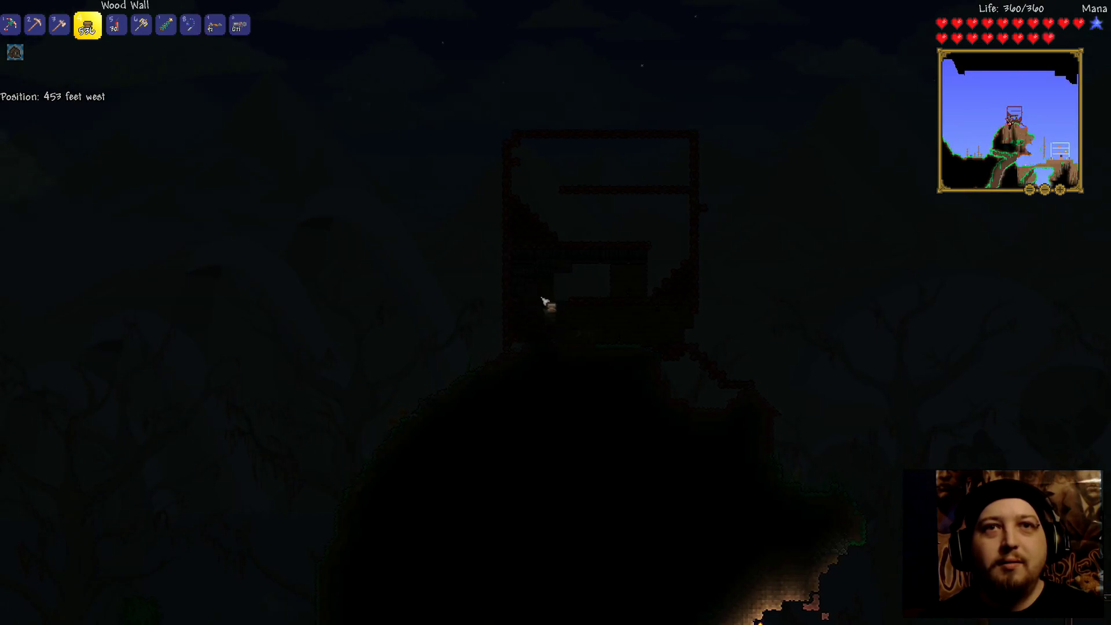
{"action": "key", "text": "a"}
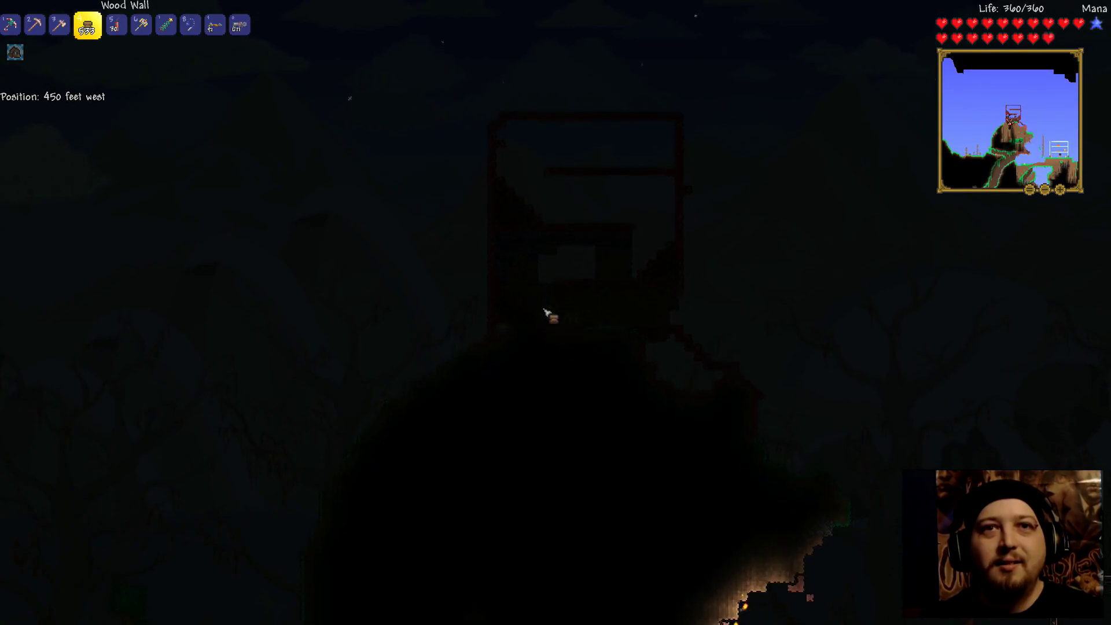
{"action": "key", "text": "d"}
{"action": "key", "text": "d"}
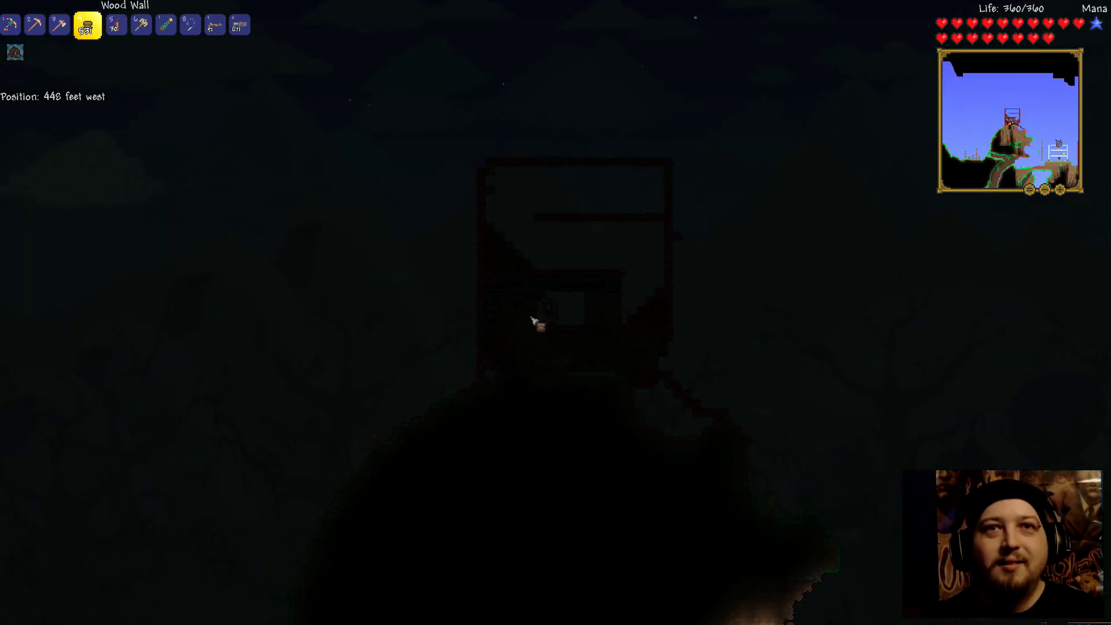
Fill wood walls behind the dark room, checking coverage with a torch
{"action": "left_click_drag", "start_coordinate": [556, 305], "coordinate": [560, 328]}
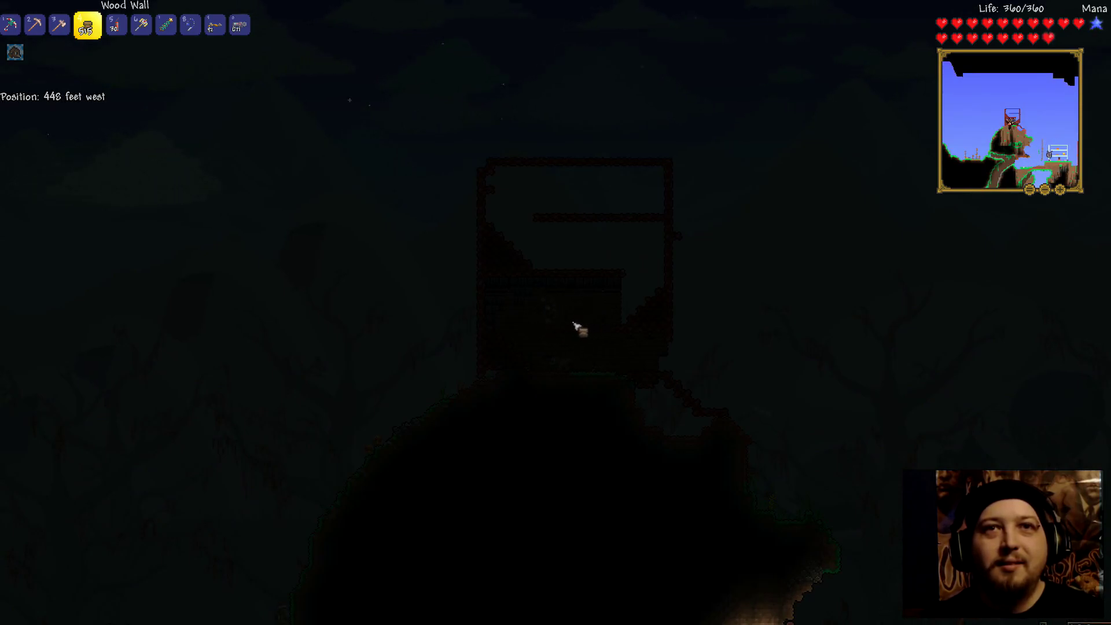
{"action": "key", "text": "d"}
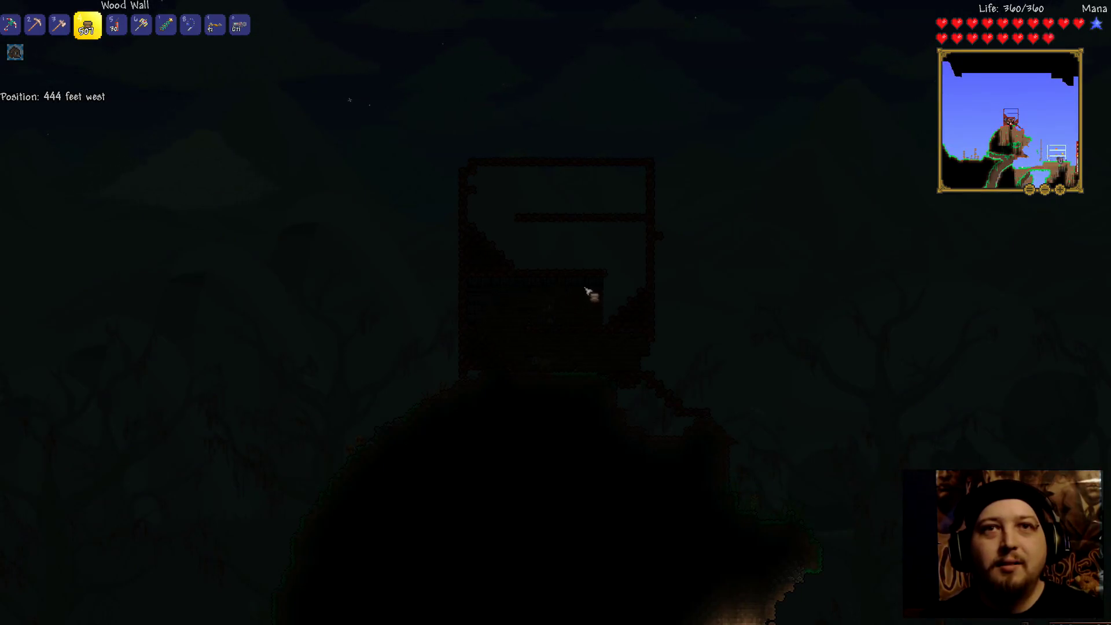
{"action": "key", "text": "a"}
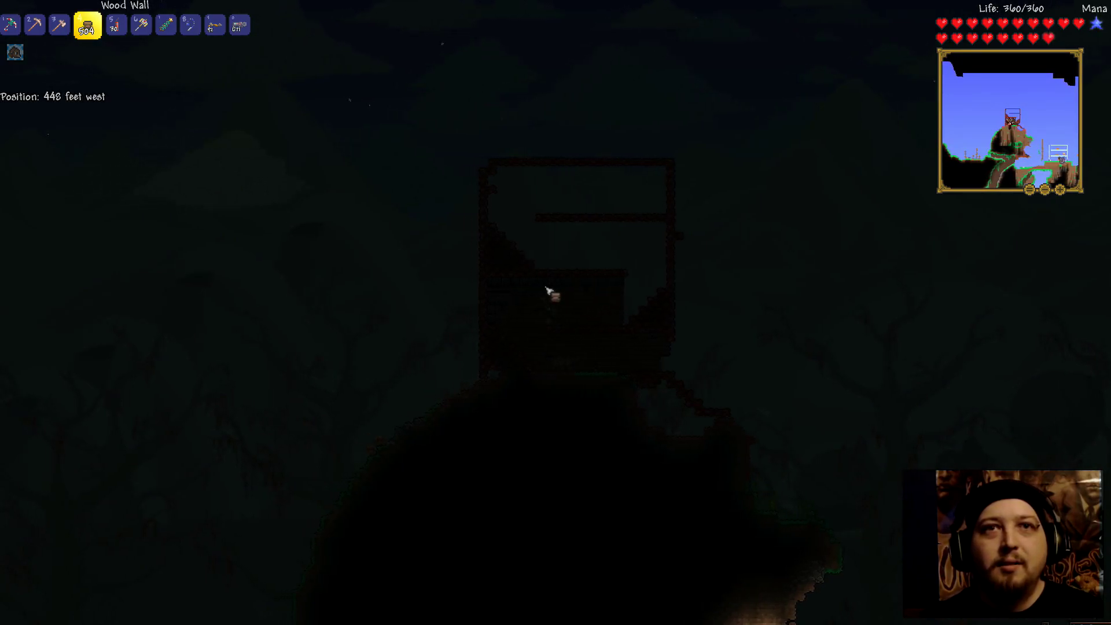
{"action": "key", "text": "a"}
{"action": "key", "text": "5"}
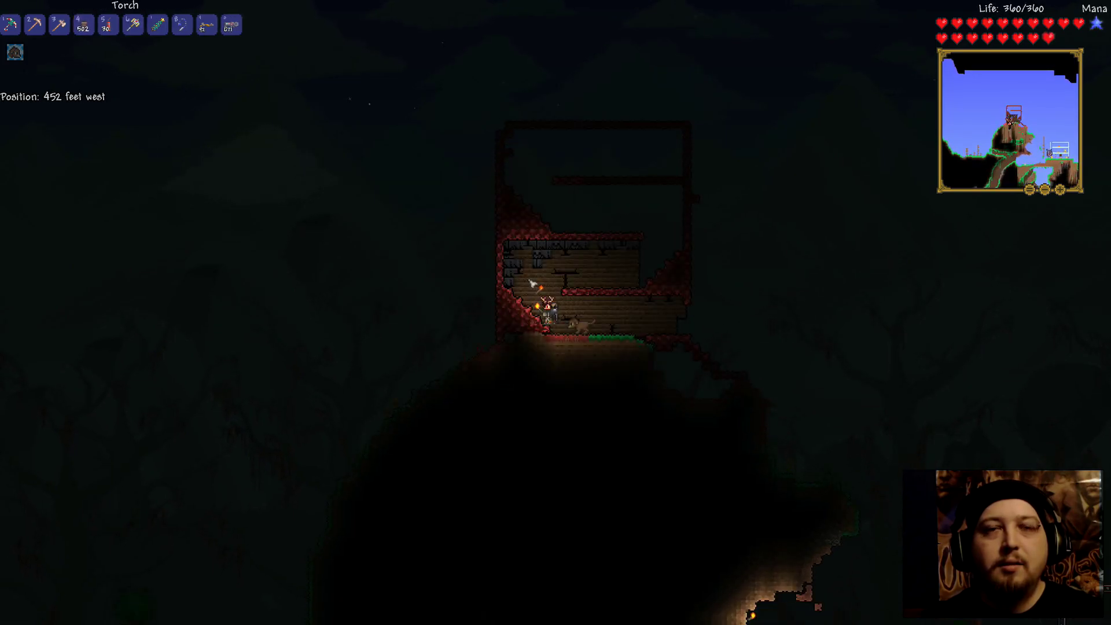
{"action": "key", "text": "4"}
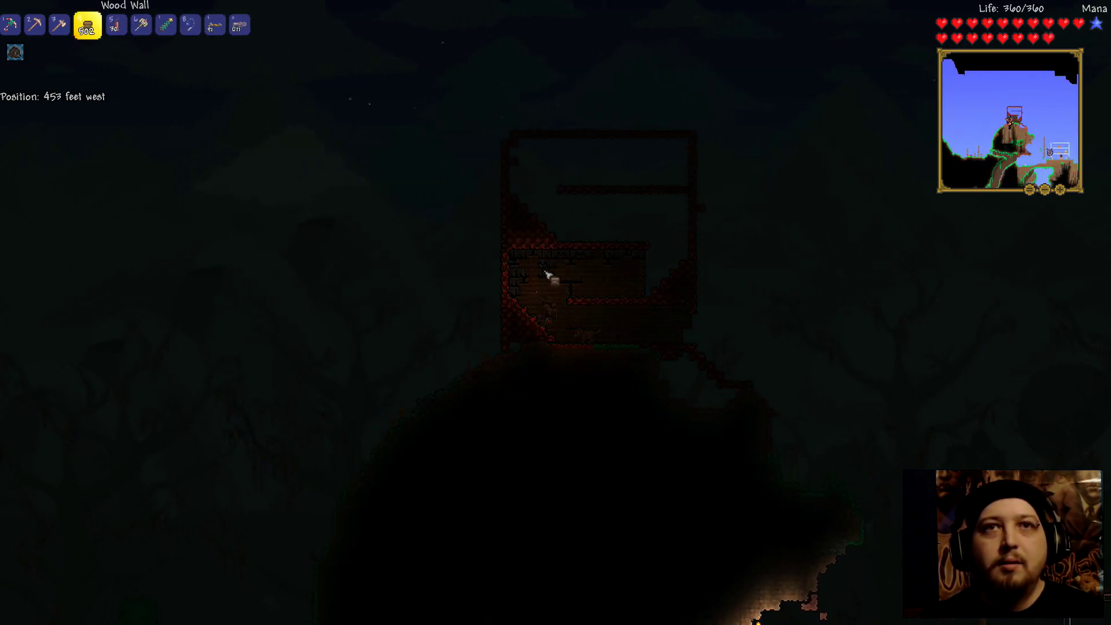
{"action": "key", "text": "d"}
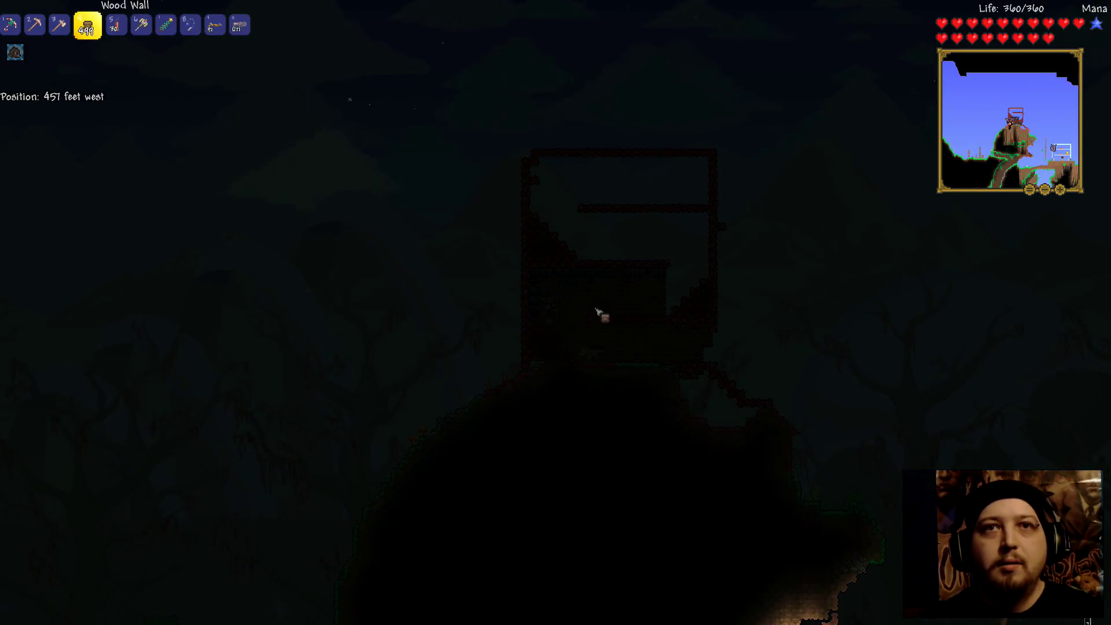
{"action": "key", "text": "5"}
{"action": "key", "text": "4"}
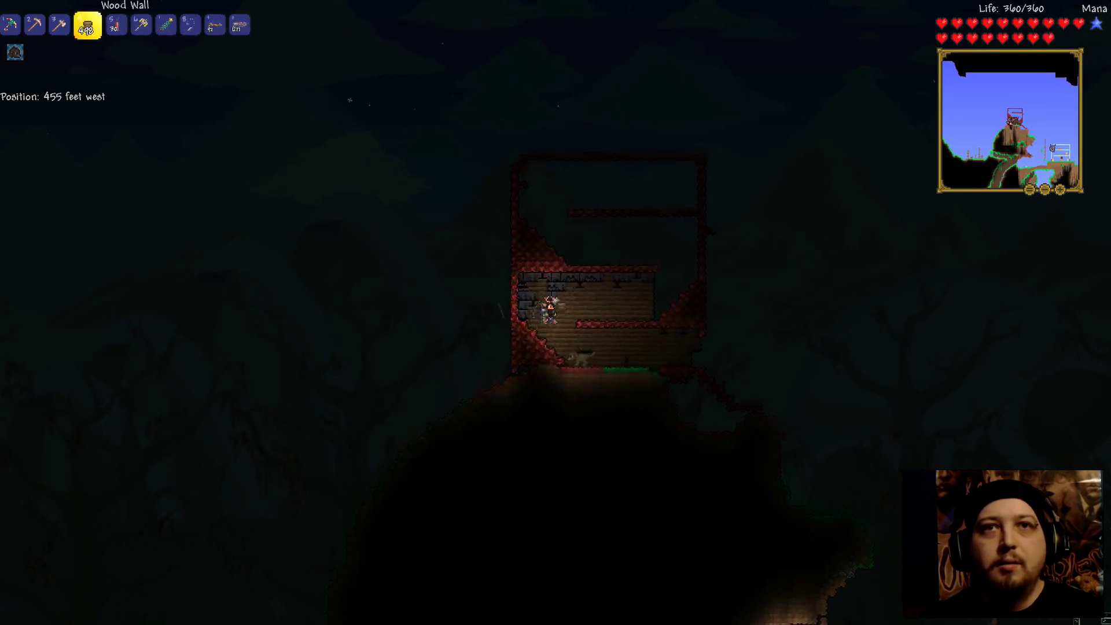
{"action": "key", "text": "d"}
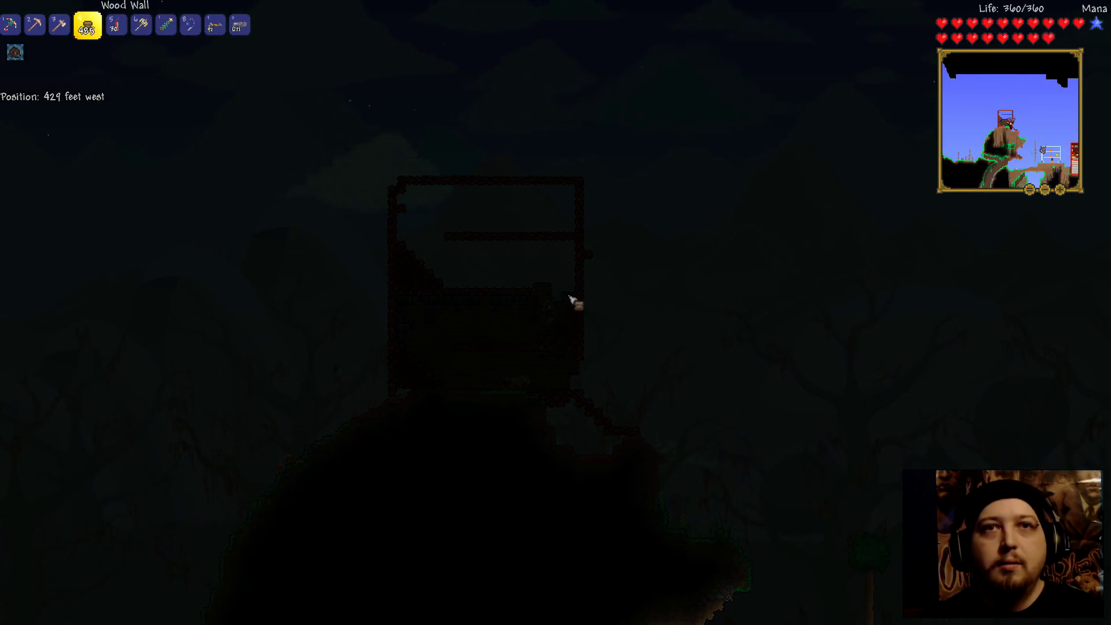
{"action": "key", "text": "a"}
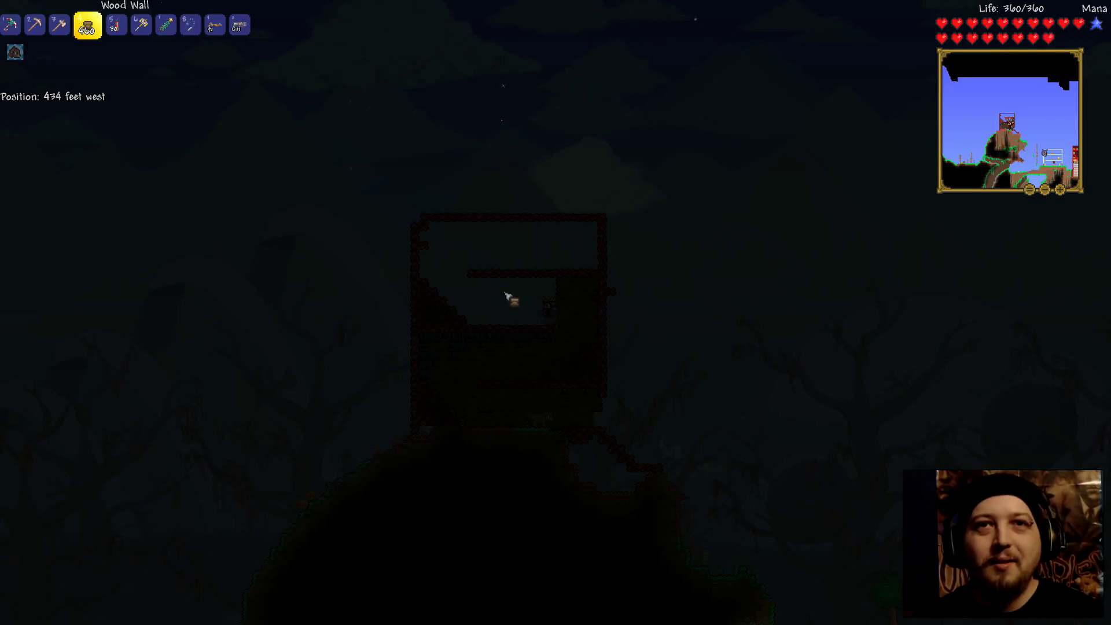
Place wood wall tiles across the right part of the upper room
{"action": "key", "text": "a"}
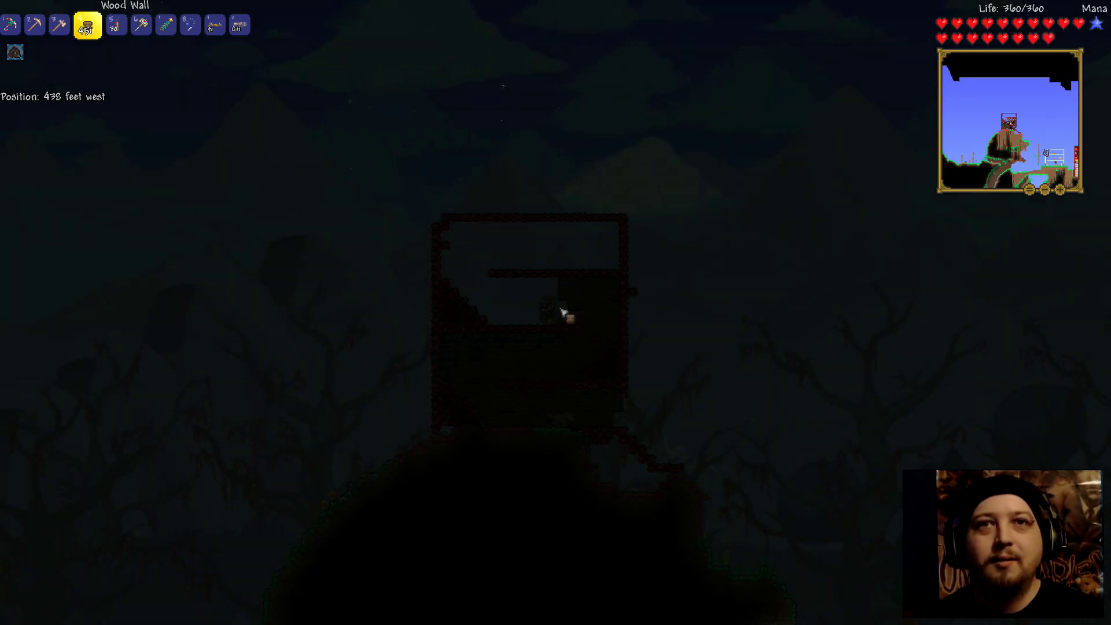
{"action": "key", "text": "a"}
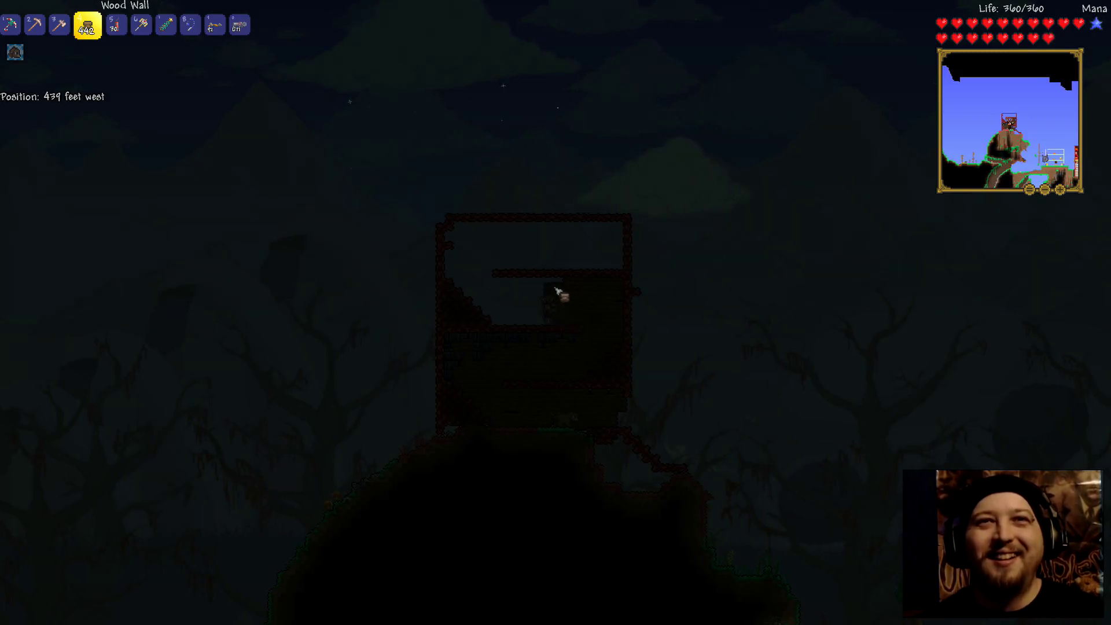
{"action": "left_click", "coordinate": [569, 290]}
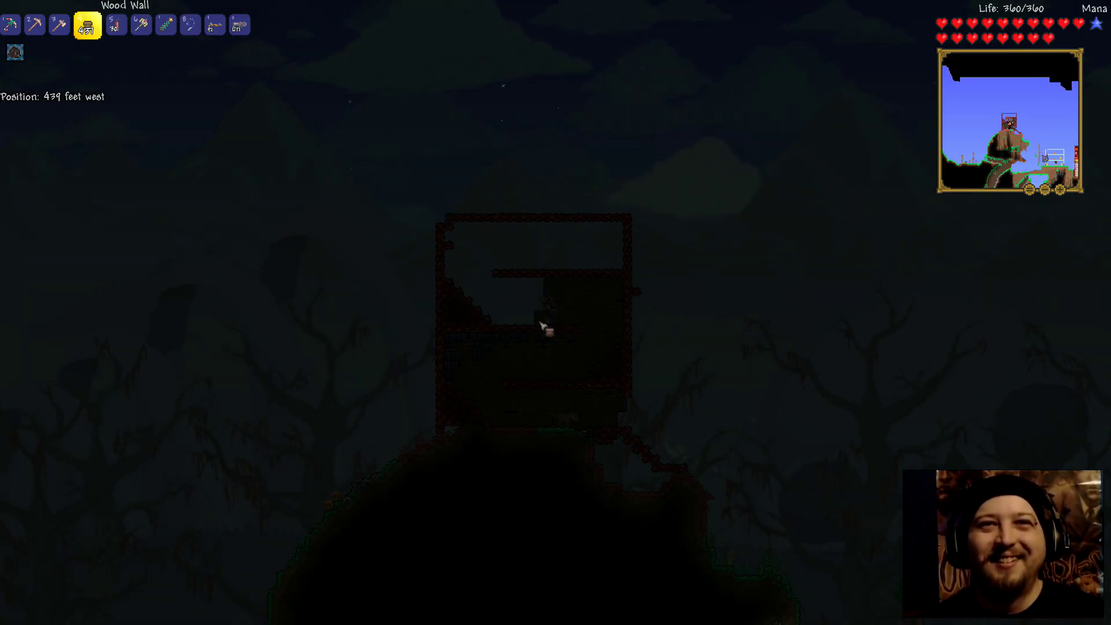
{"action": "left_click_drag", "start_coordinate": [535, 295], "coordinate": [532, 324]}
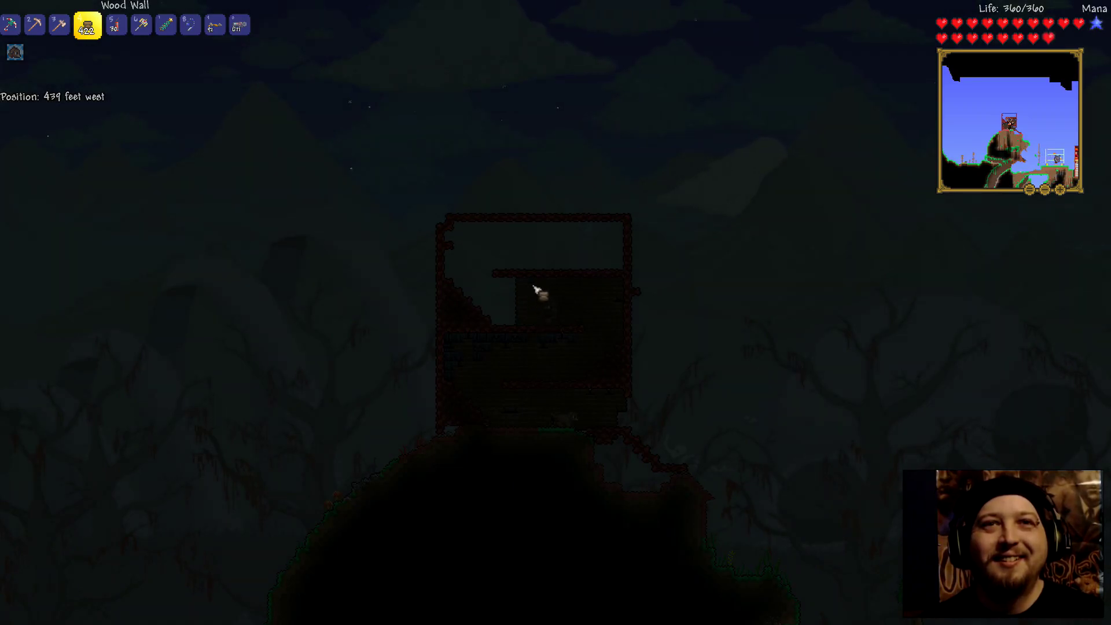
{"action": "key", "text": "a"}
{"action": "left_click", "coordinate": [556, 293]}
{"action": "left_click", "coordinate": [565, 323]}
{"action": "left_click", "coordinate": [545, 295]}
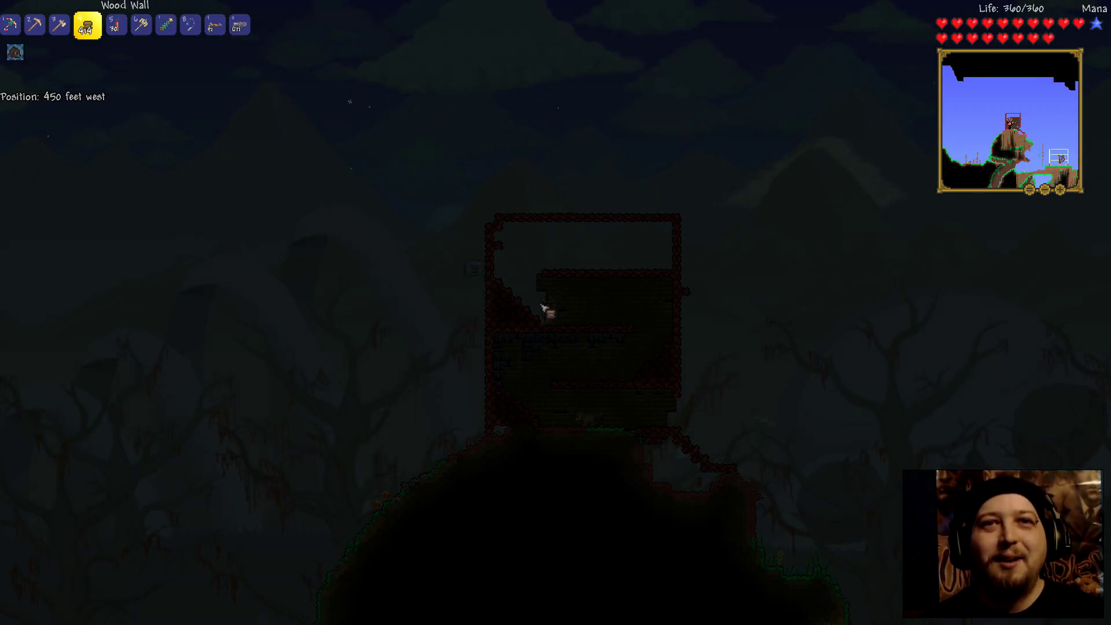
Walk west on the top floor and fill its remaining wall columns with wood
{"action": "key", "text": "a"}
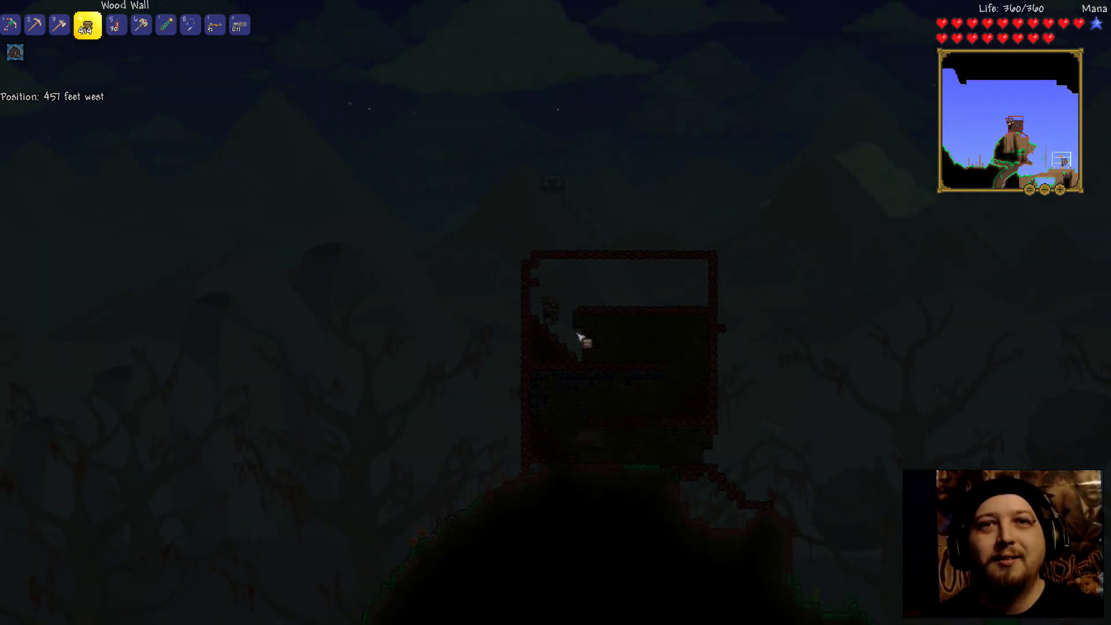
{"action": "key", "text": "a"}
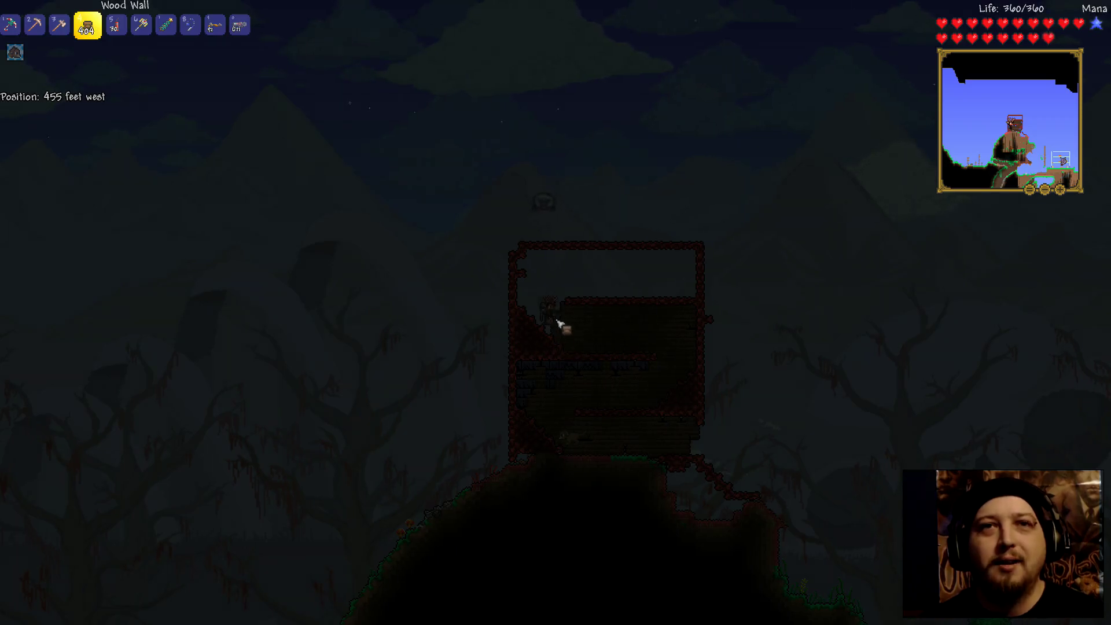
{"action": "left_click_drag", "start_coordinate": [560, 301], "coordinate": [559, 272]}
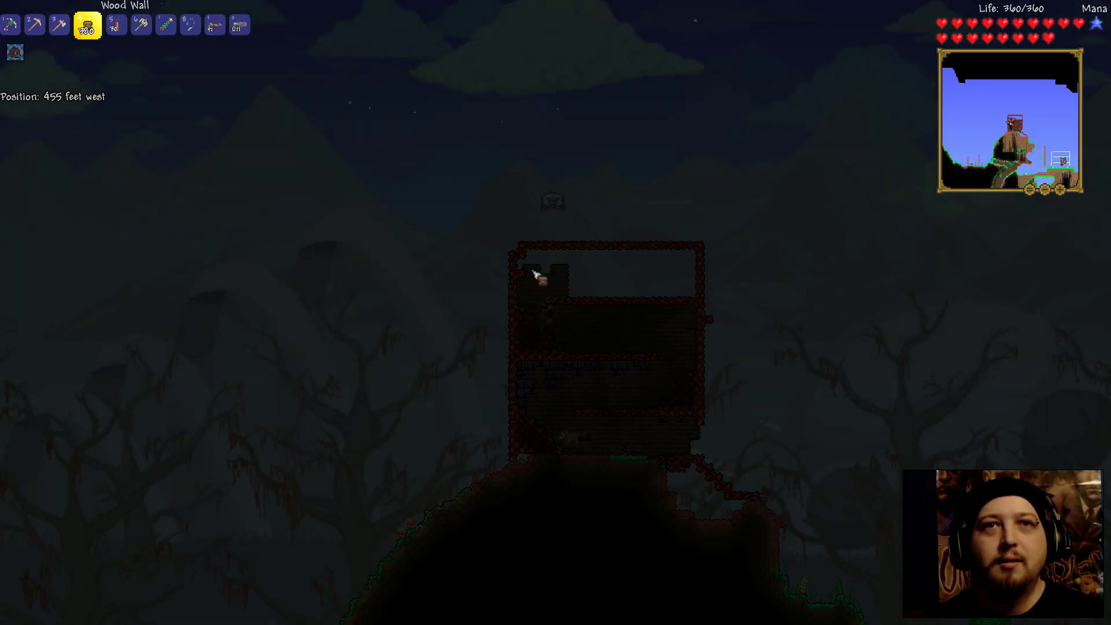
{"action": "key", "text": "a"}
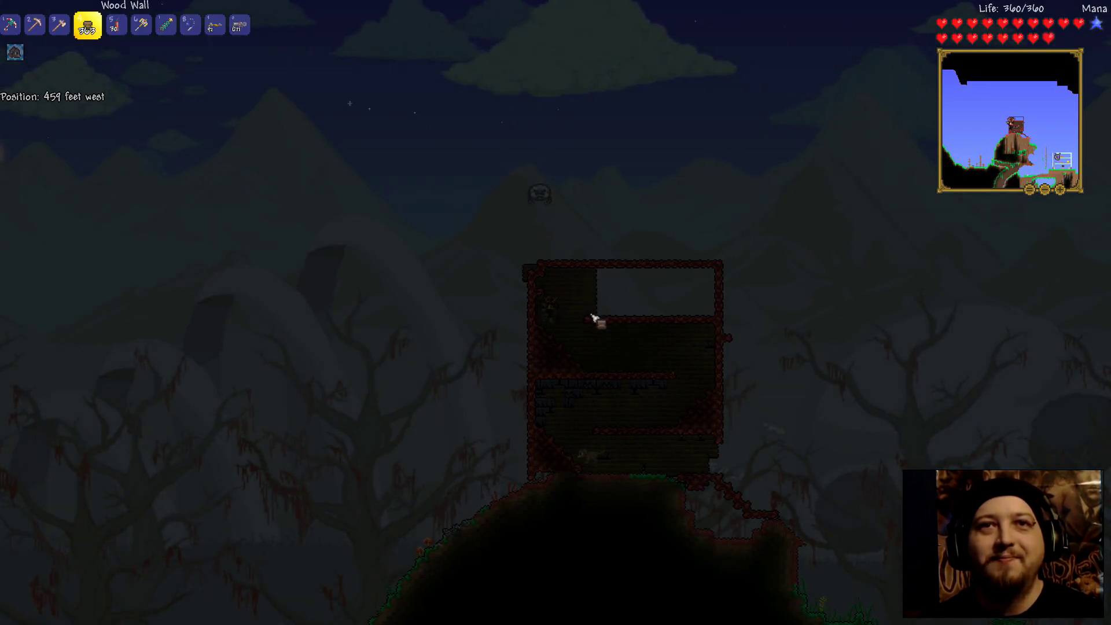
{"action": "key", "text": "d"}
{"action": "mouse_move", "coordinate": [543, 321]}
{"action": "left_mouse_down"}
{"action": "mouse_move", "coordinate": [539, 291]}
{"action": "mouse_move", "coordinate": [552, 295]}
{"action": "left_mouse_up"}
{"action": "left_click", "coordinate": [564, 323]}
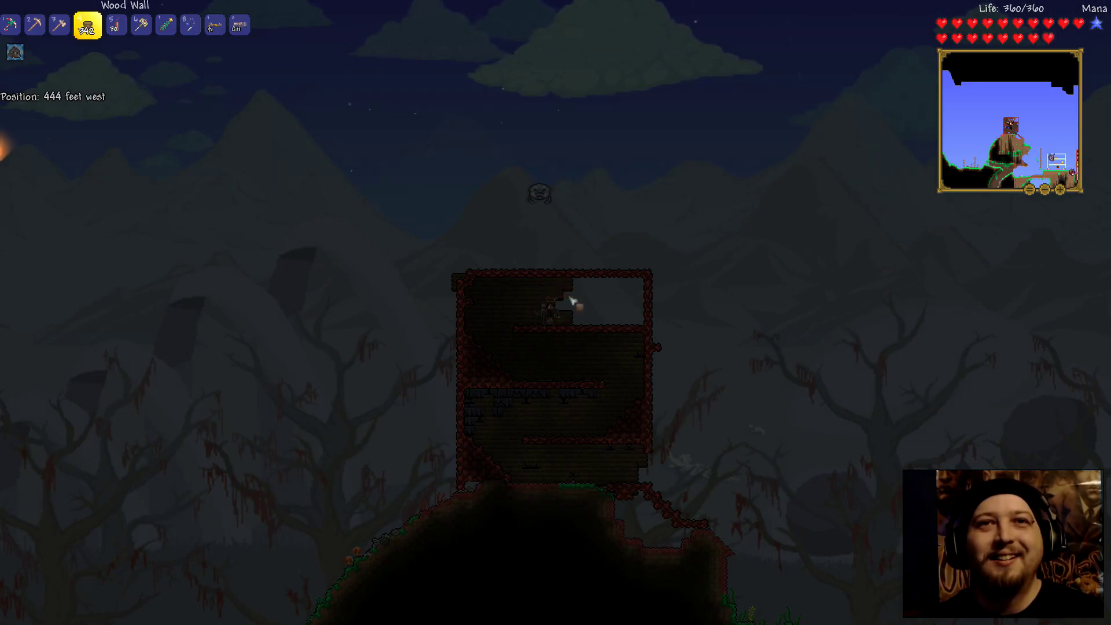
{"action": "key", "text": "d"}
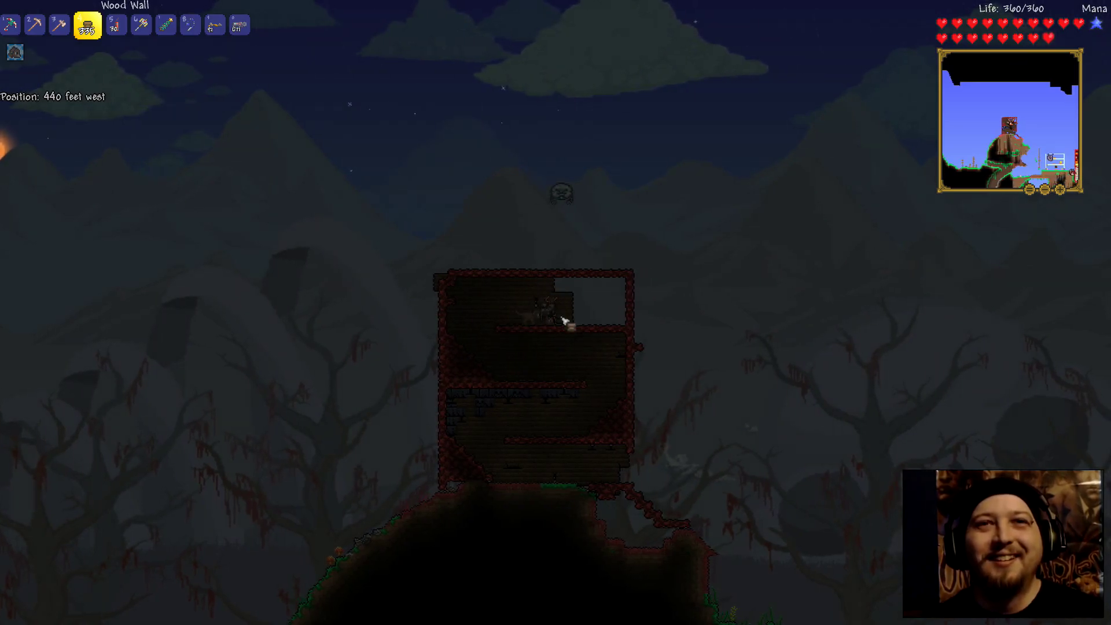
{"action": "key", "text": "d"}
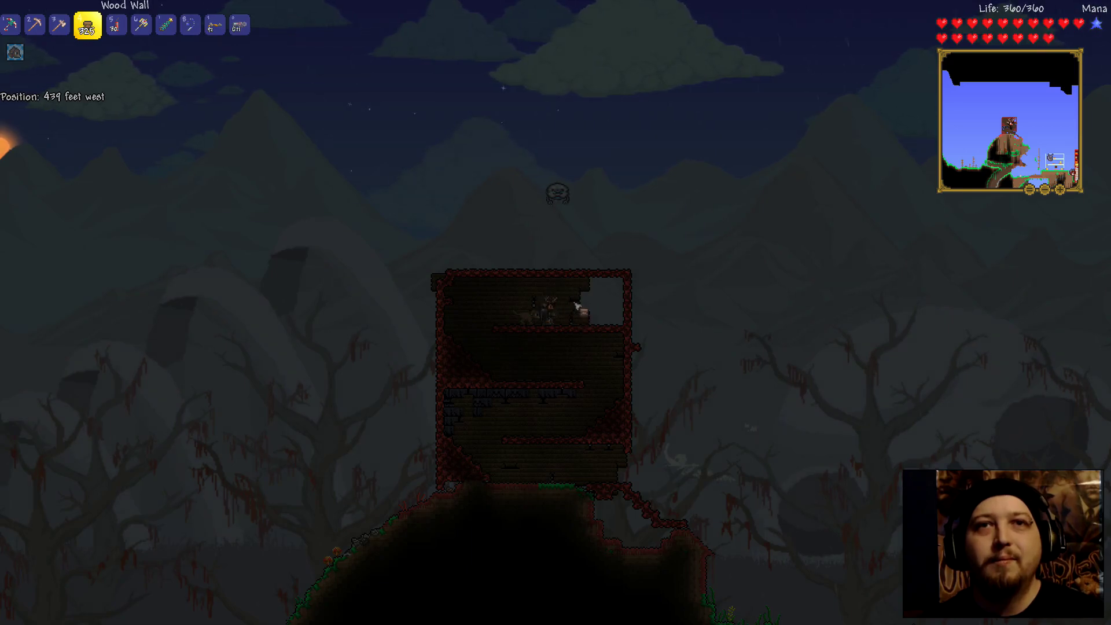
{"action": "key", "text": "d"}
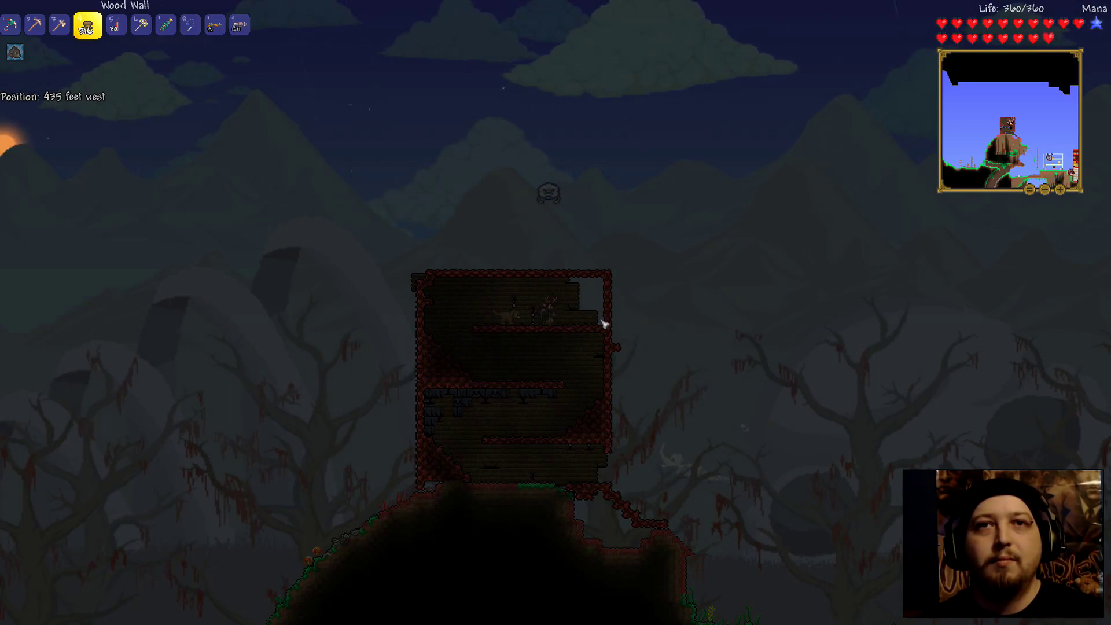
{"action": "key", "text": "d"}
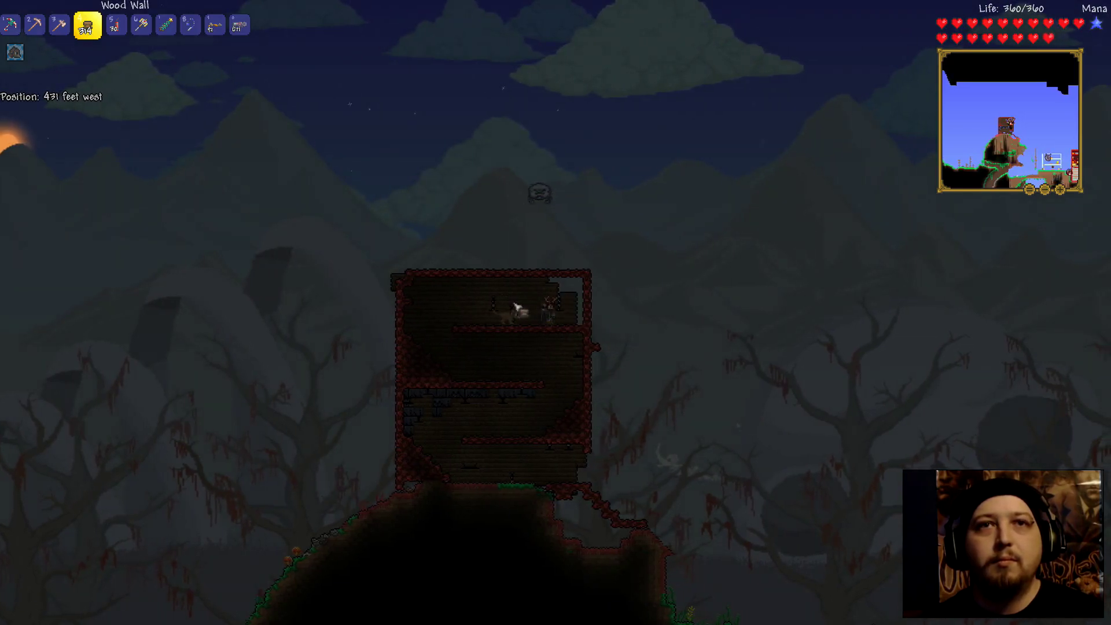
{"action": "key", "text": "a"}
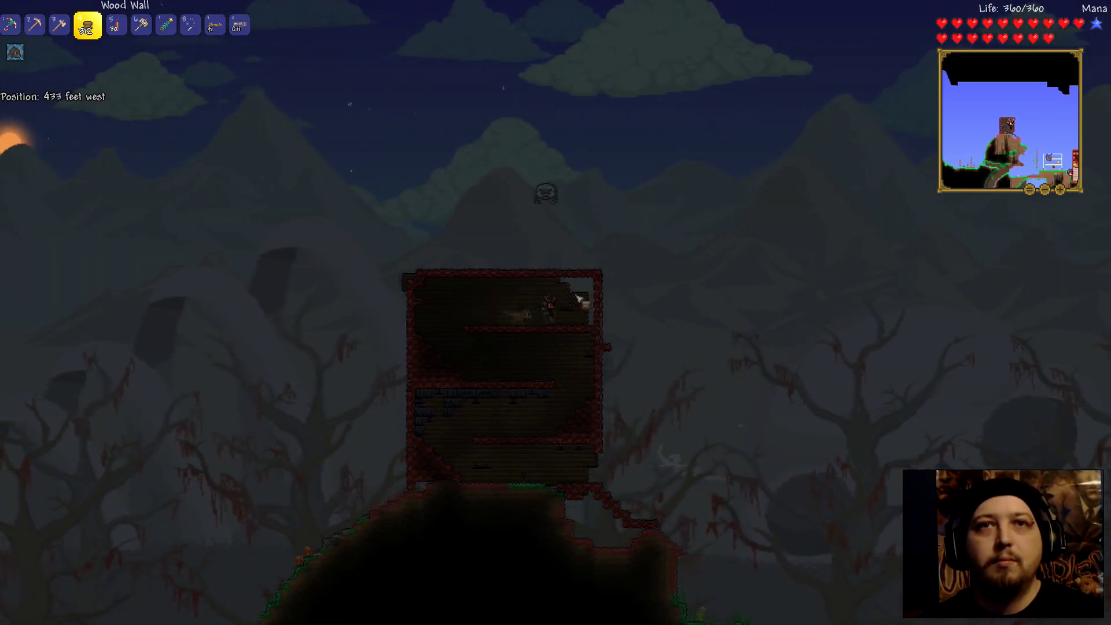
{"action": "key", "text": "d"}
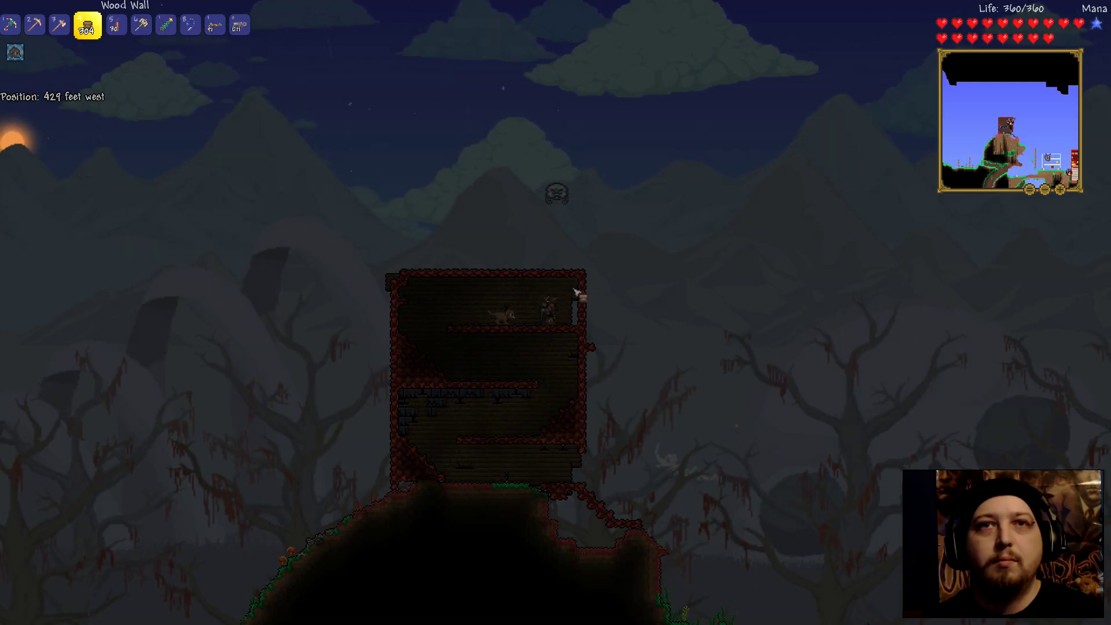
{"action": "key", "text": "a"}
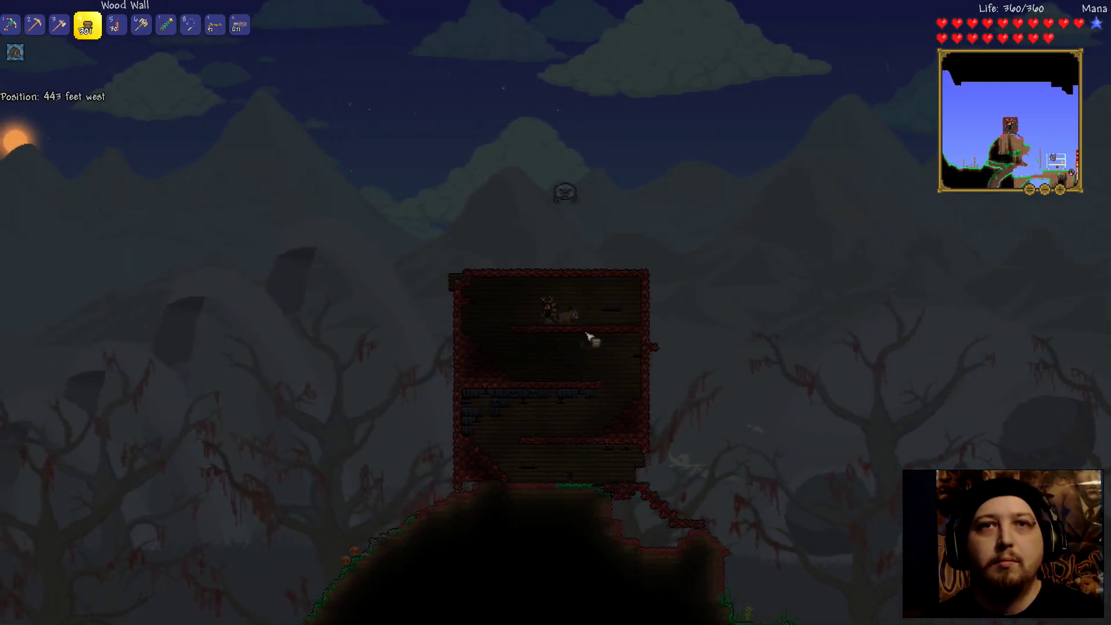
{"action": "key", "text": "a"}
{"action": "key", "text": "d"}
{"action": "key", "text": "d"}
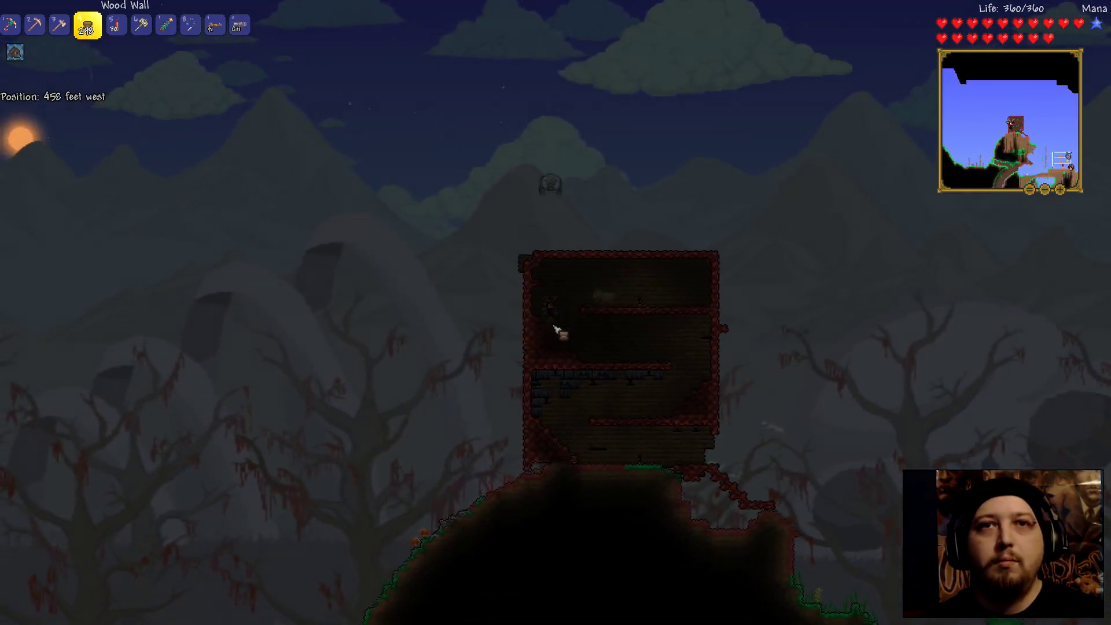
{"action": "key", "text": "d"}
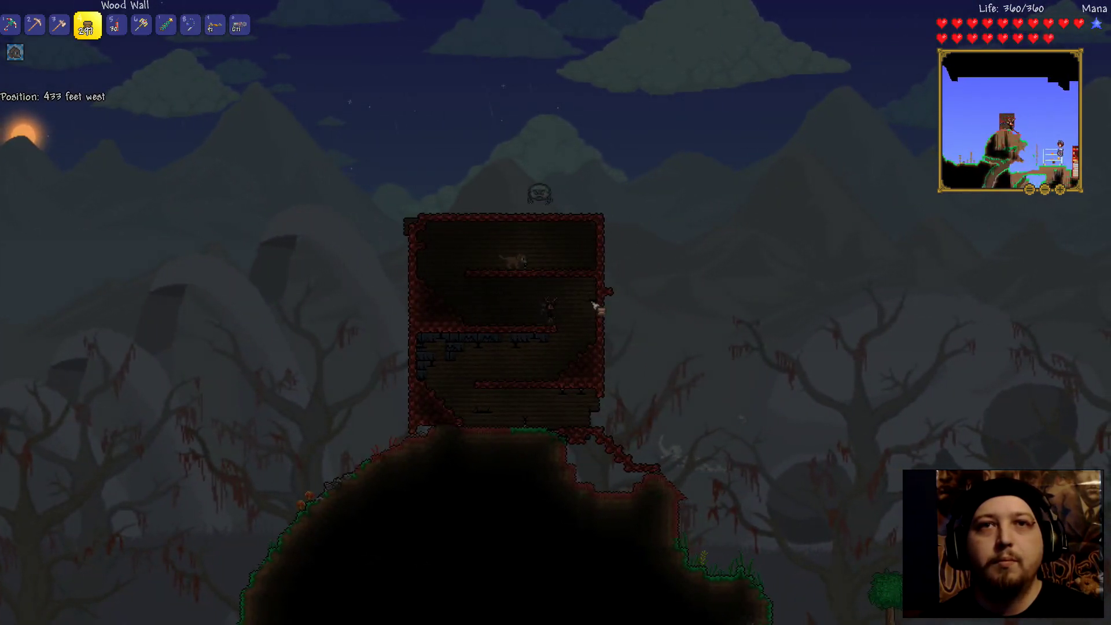
{"action": "key", "text": "a"}
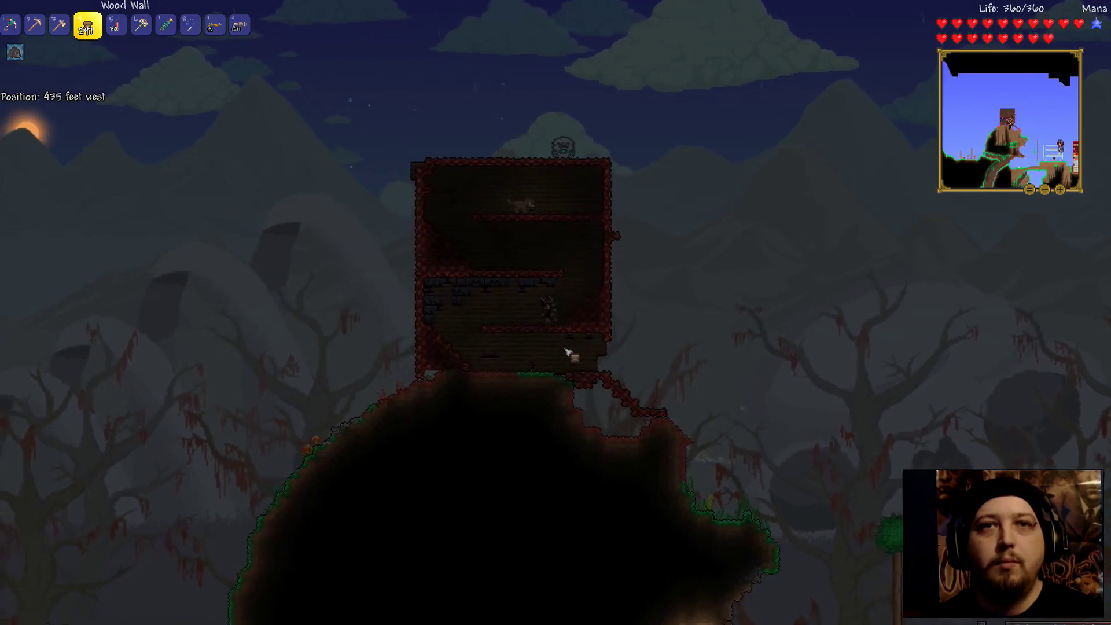
{"action": "key", "text": "a"}
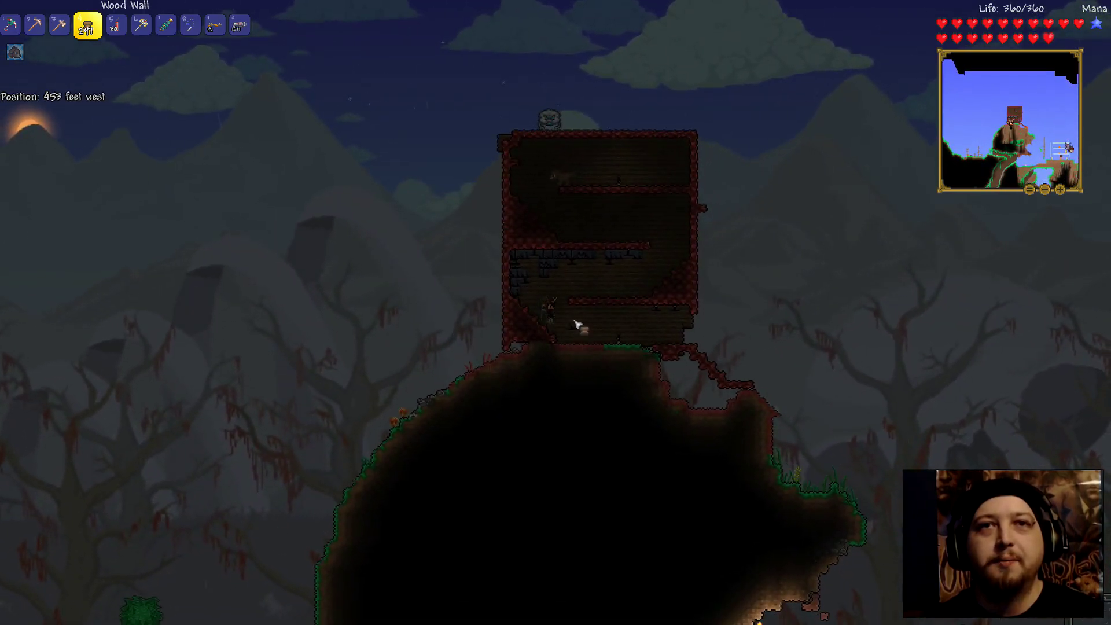
{"action": "key", "text": "d"}
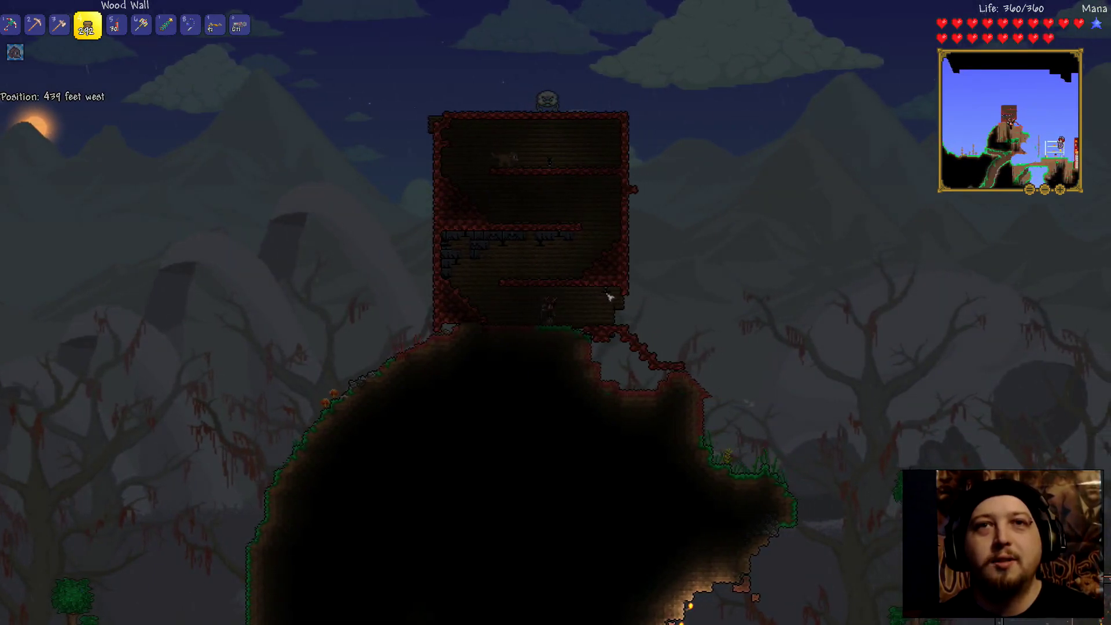
{"action": "key", "text": "d"}
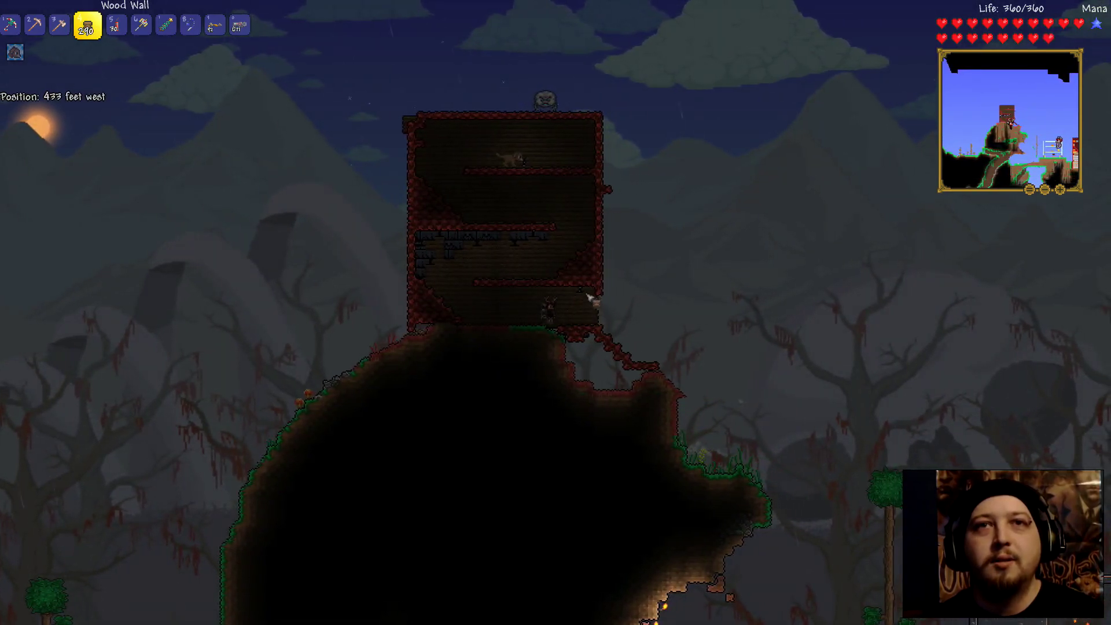
{"action": "key", "text": "a"}
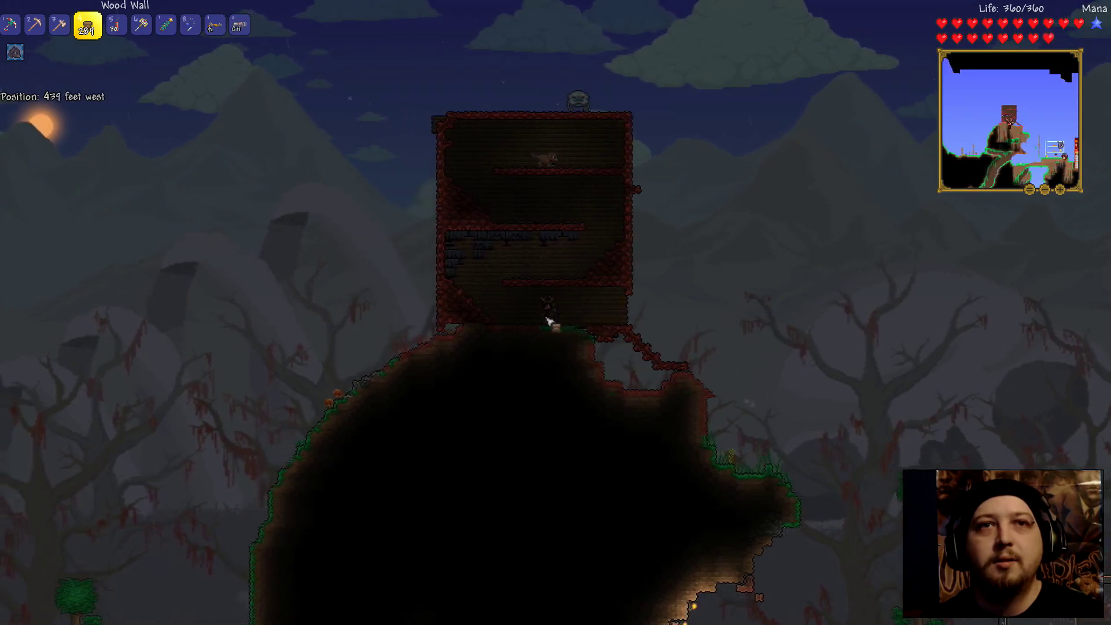
{"action": "key", "text": "d"}
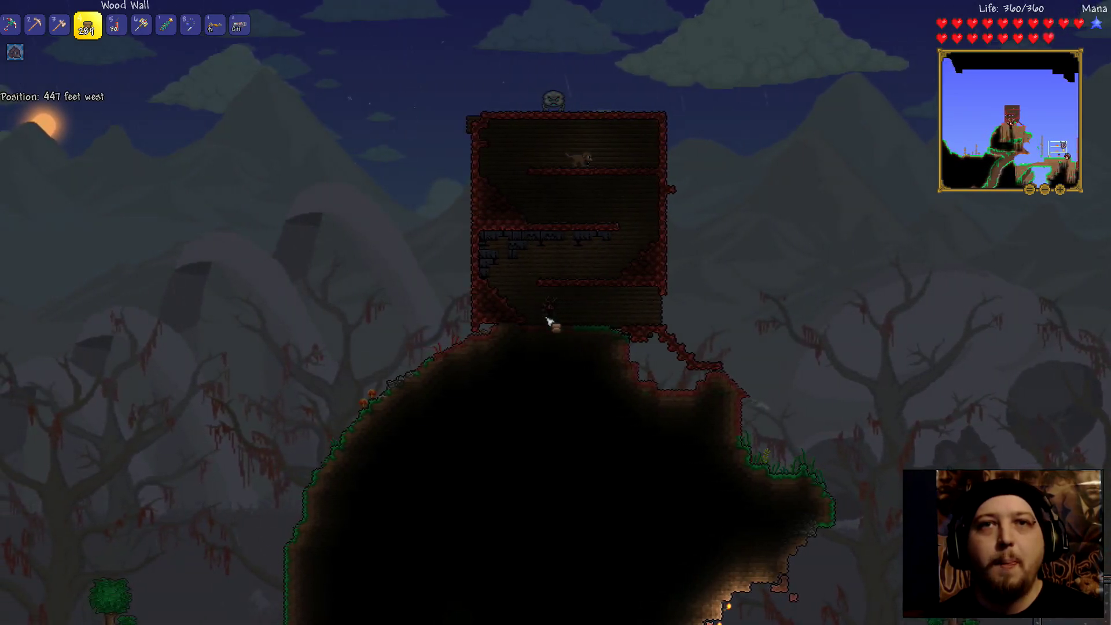
{"action": "key", "text": "d"}
{"action": "key", "text": "space"}
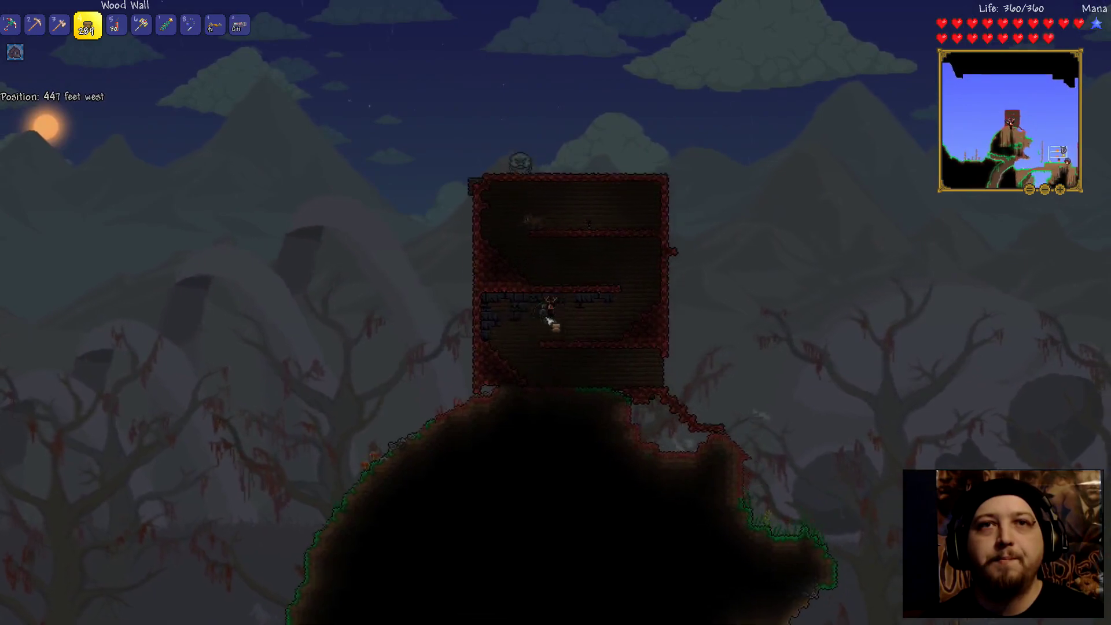
Take the Campfire from the inventory and place it on the house's top floor
{"action": "key", "text": "Escape"}
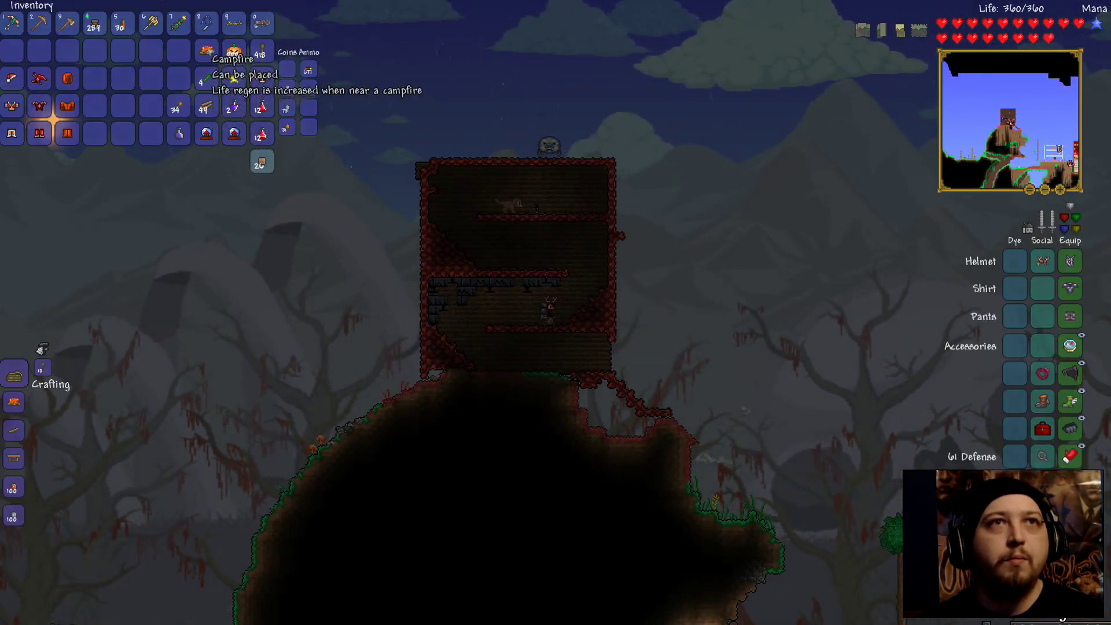
{"action": "left_click", "coordinate": [234, 57]}
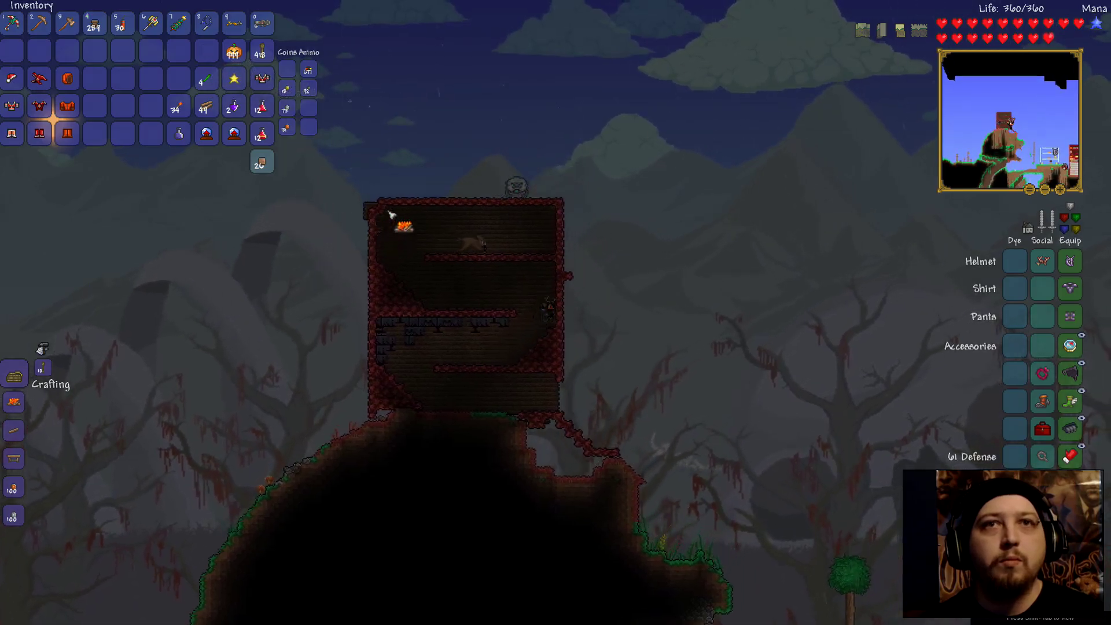
{"action": "key", "text": "a"}
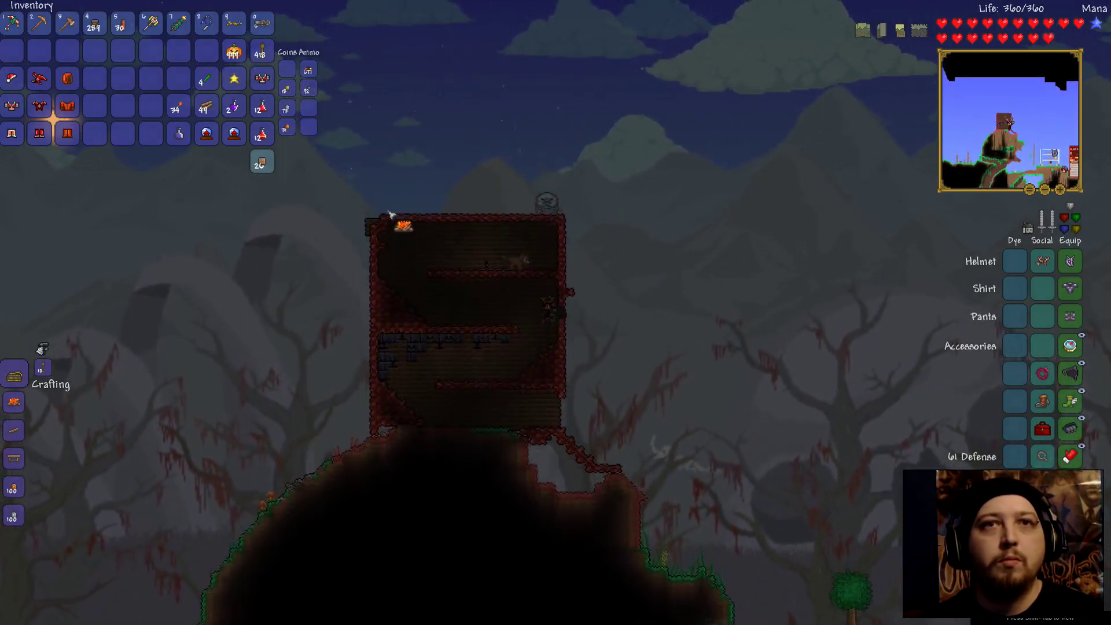
{"action": "key", "text": "a"}
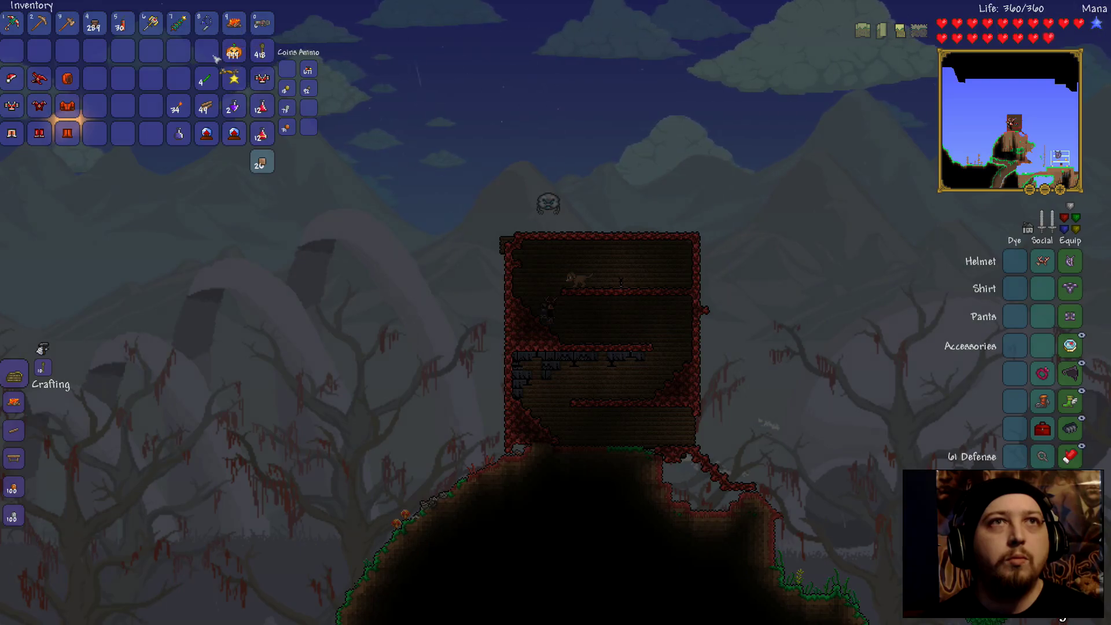
{"action": "key", "text": "Escape"}
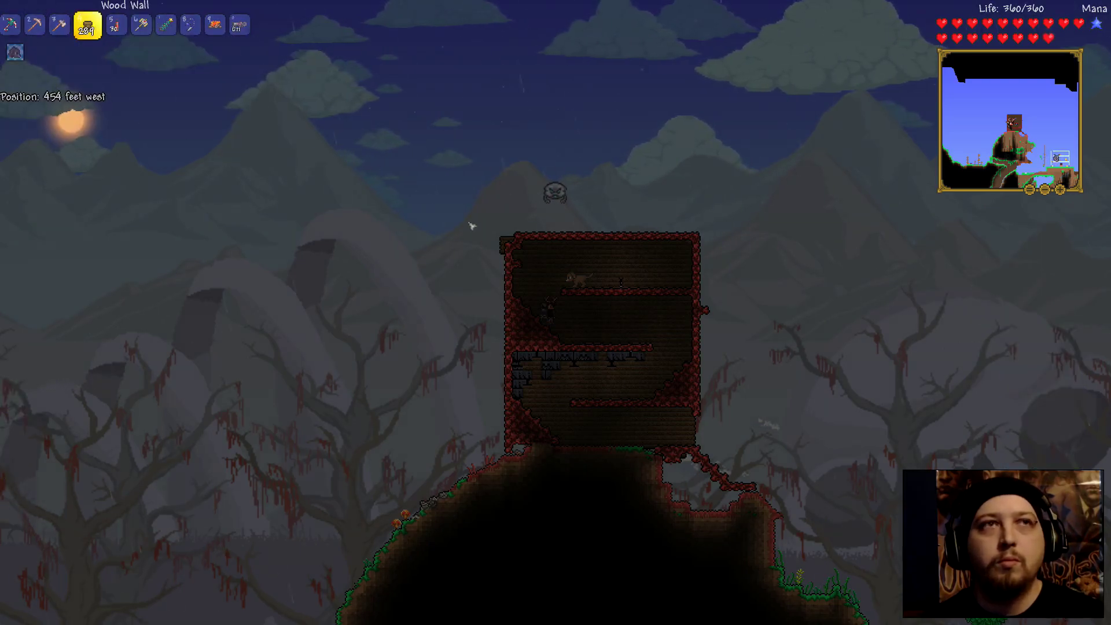
{"action": "key", "text": "d"}
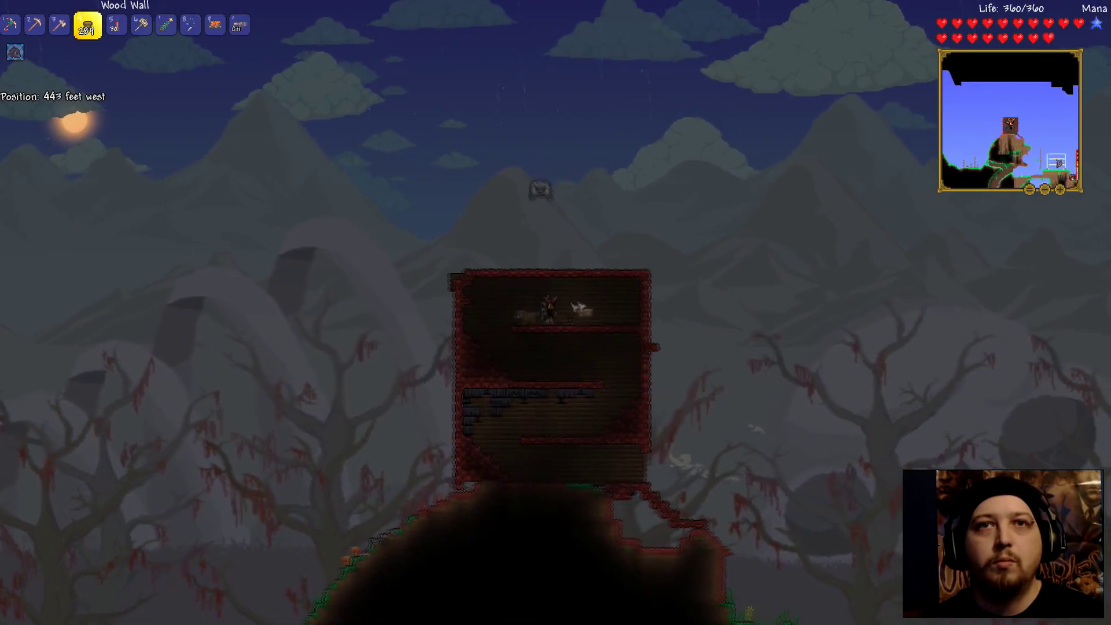
{"action": "key", "text": "d"}
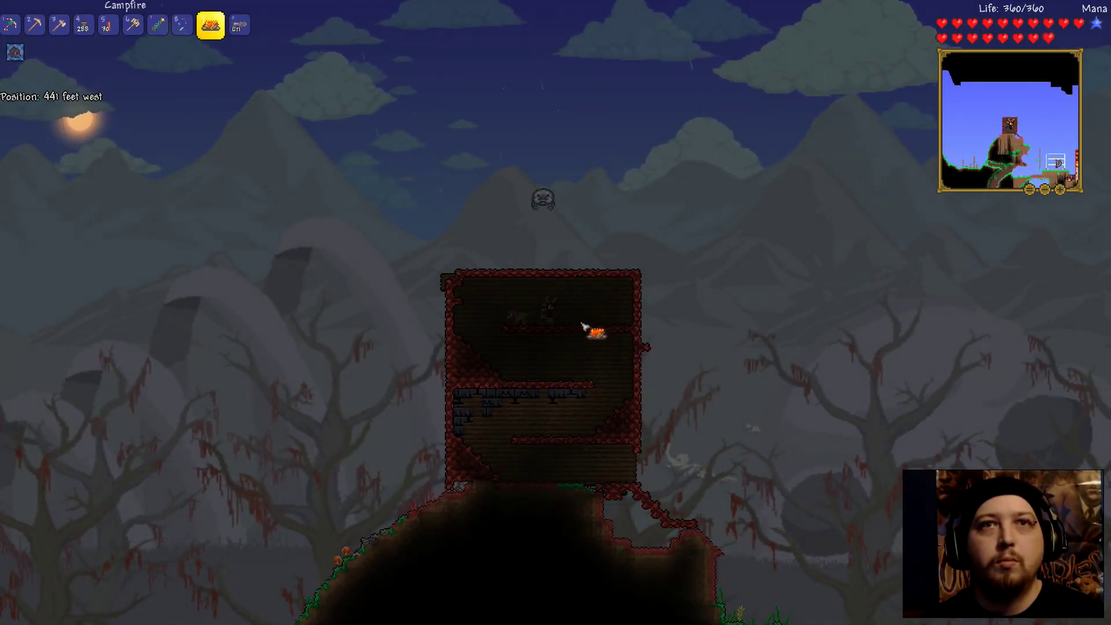
{"action": "key", "text": "a"}
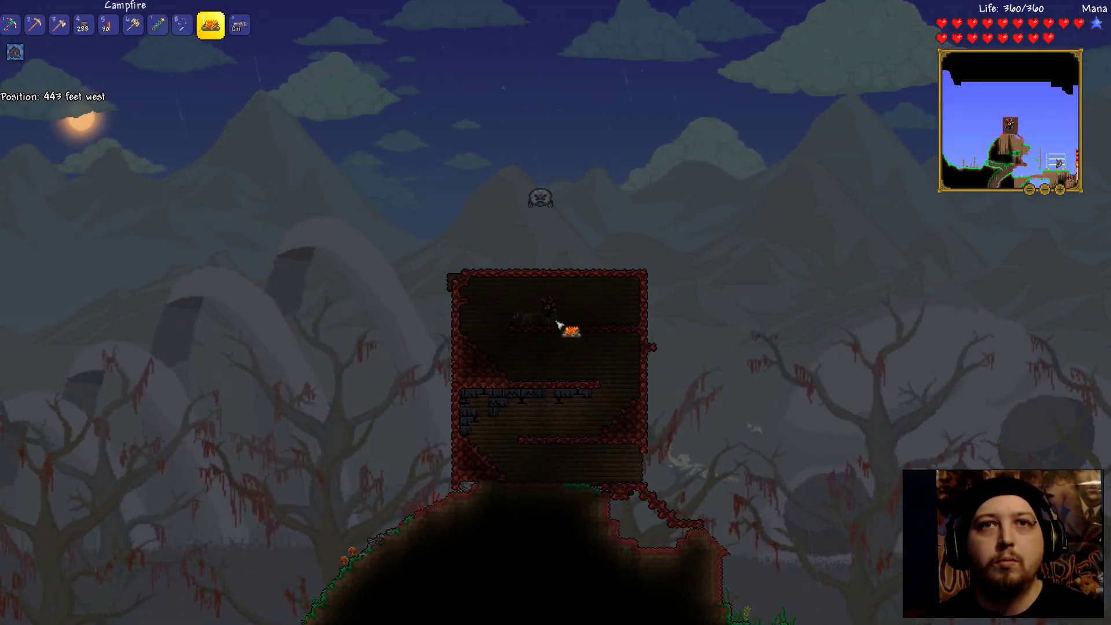
{"action": "left_click", "coordinate": [560, 325]}
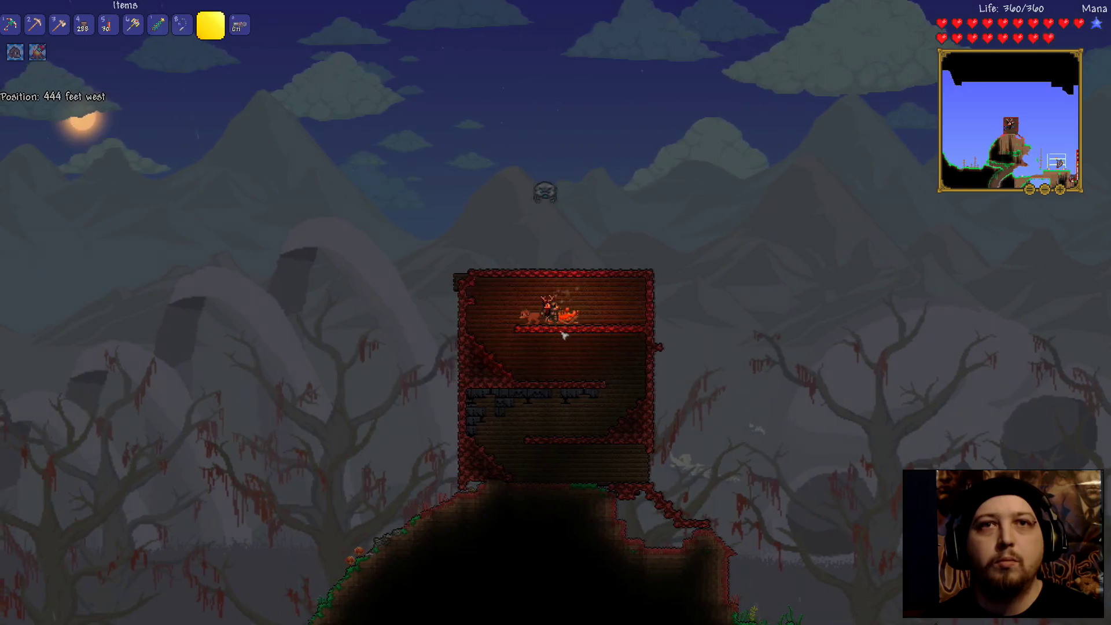
Switch to the Legendary Pwnhammer and drop through the platforms to the lower floor
{"action": "key", "text": "a"}
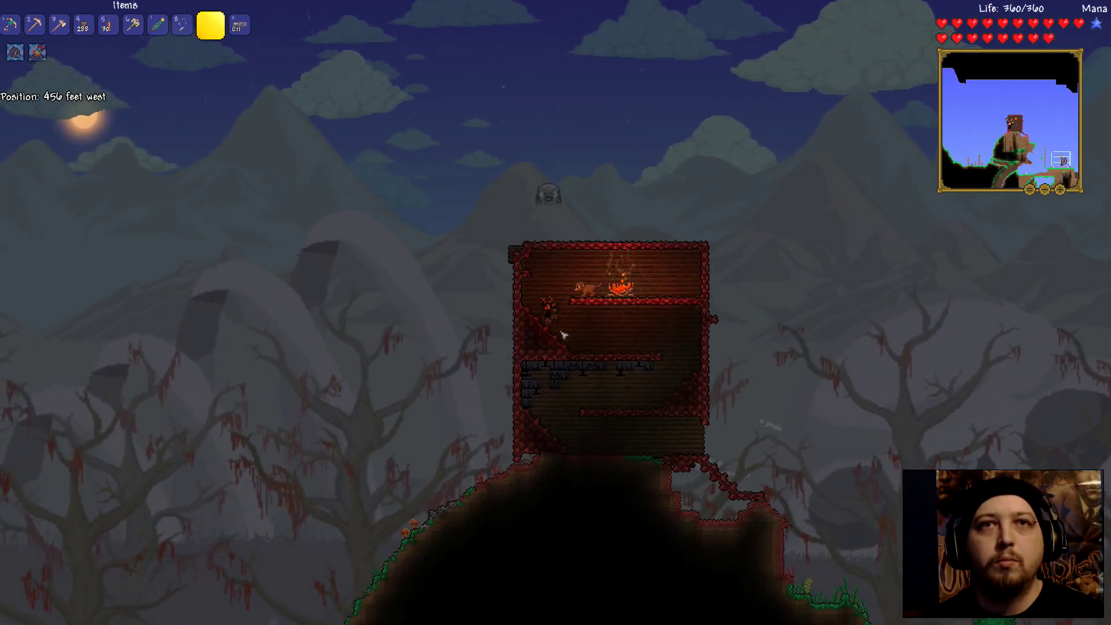
{"action": "key", "text": "d"}
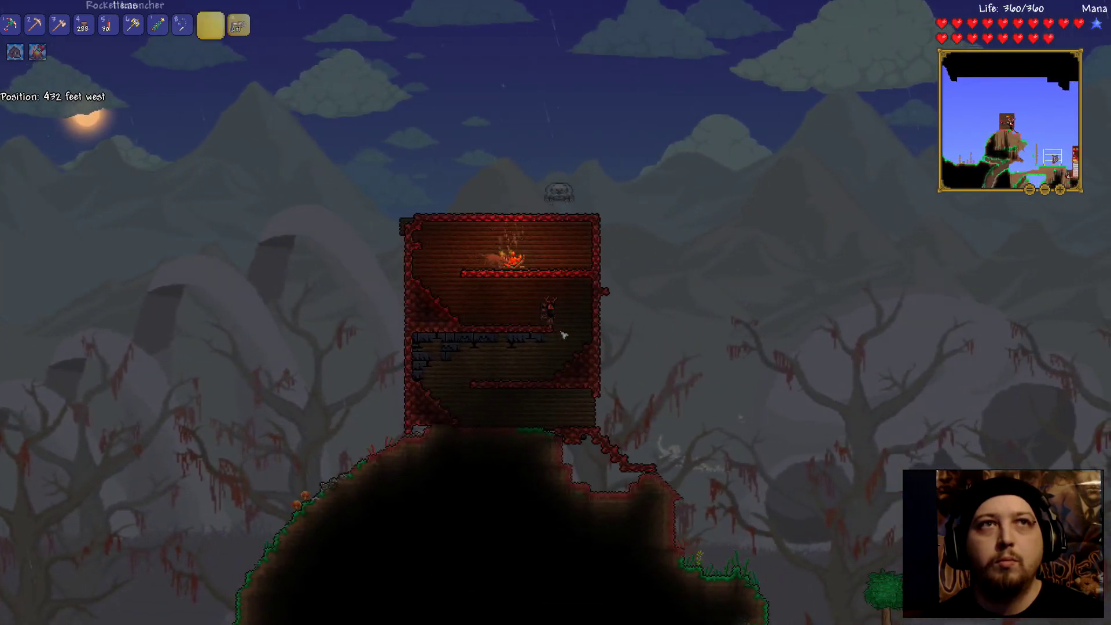
{"action": "scroll", "coordinate": [563, 333], "scroll_direction": "up", "scroll_amount": 3}
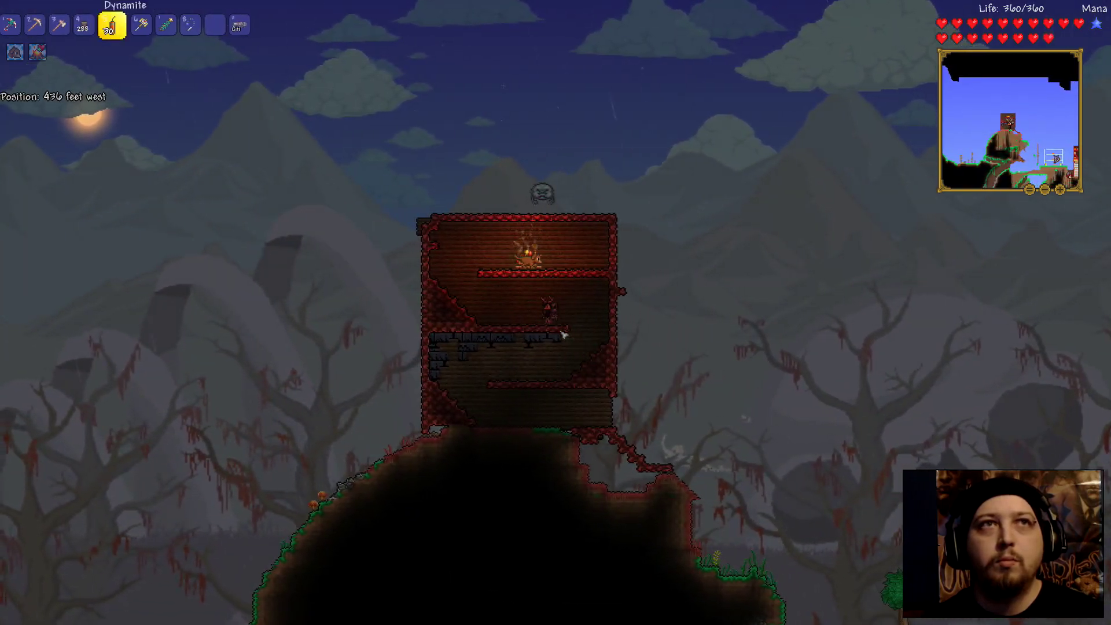
{"action": "key", "text": "a"}
{"action": "key", "text": "a"}
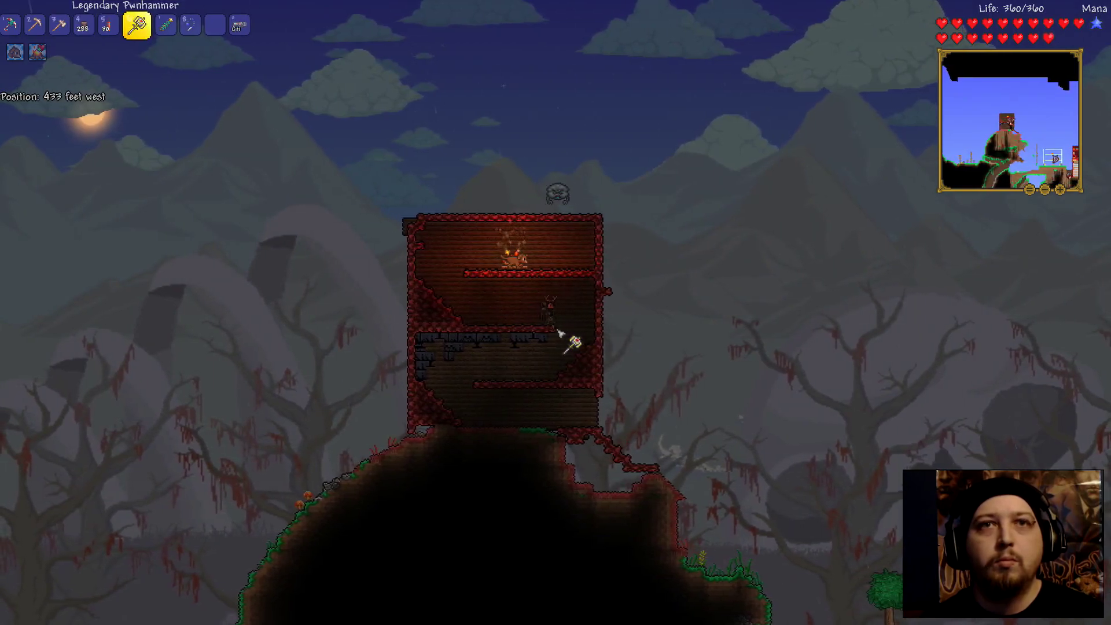
{"action": "key", "text": "s"}
Exit east, fly up with wings, land on the roof and select the Sapphire Hook
{"action": "key", "text": "d"}
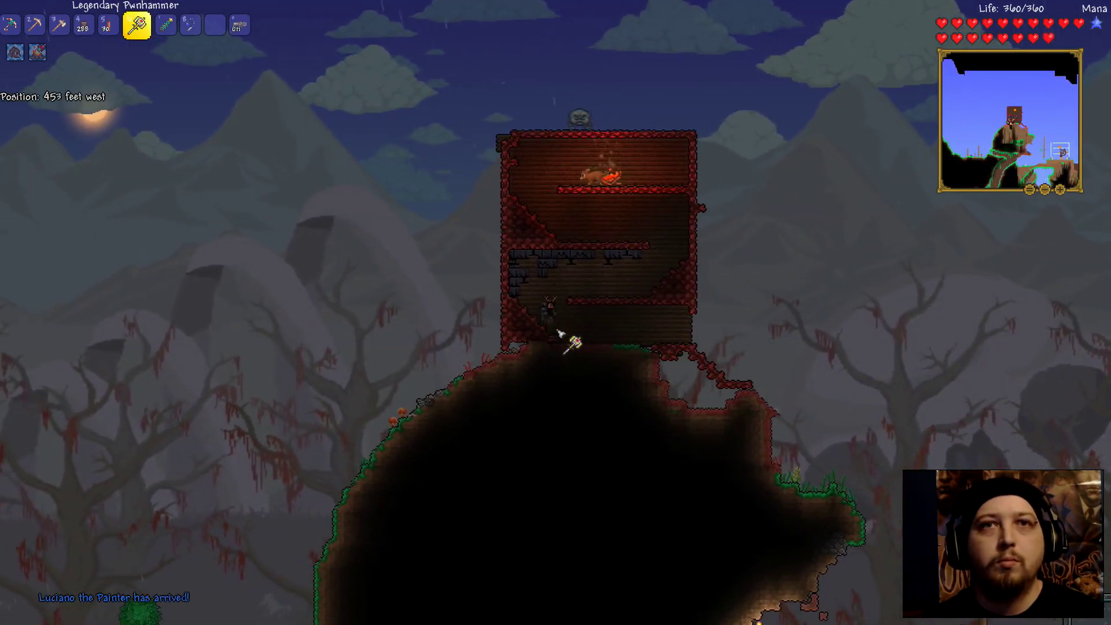
{"action": "key", "text": "d"}
{"action": "key", "text": "space"}
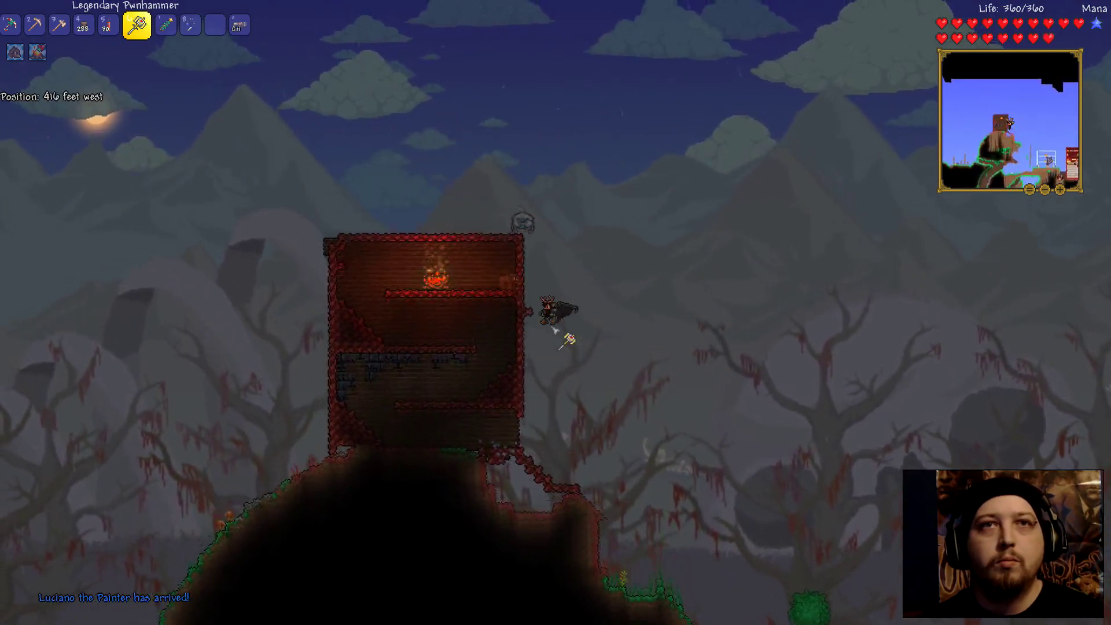
{"action": "key", "text": "a"}
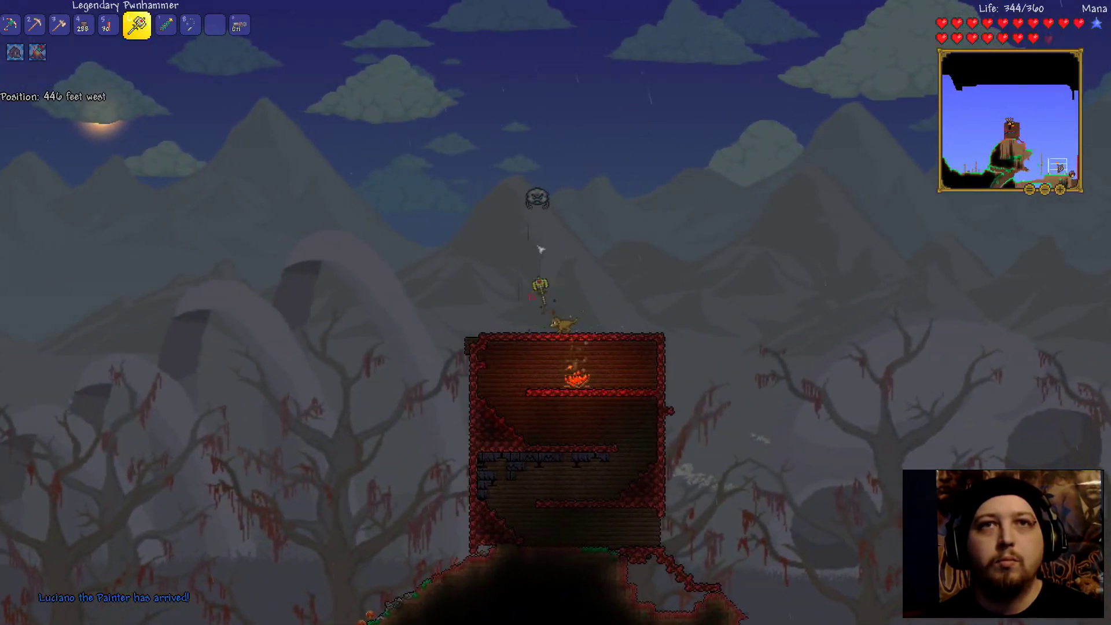
{"action": "key", "text": "d"}
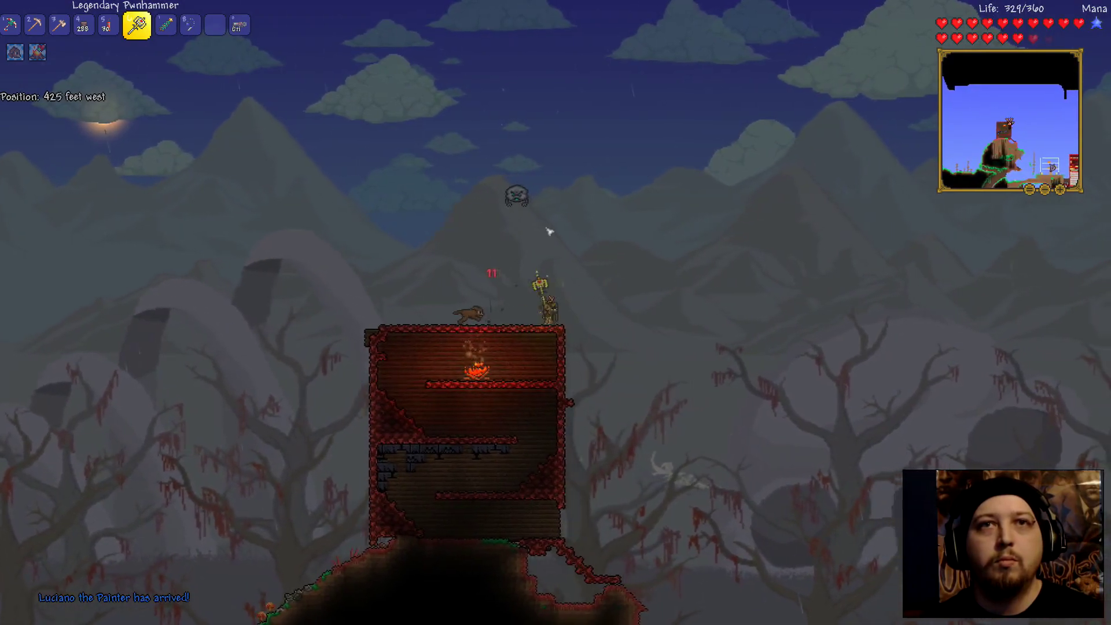
{"action": "key", "text": "a"}
{"action": "key", "text": "8"}
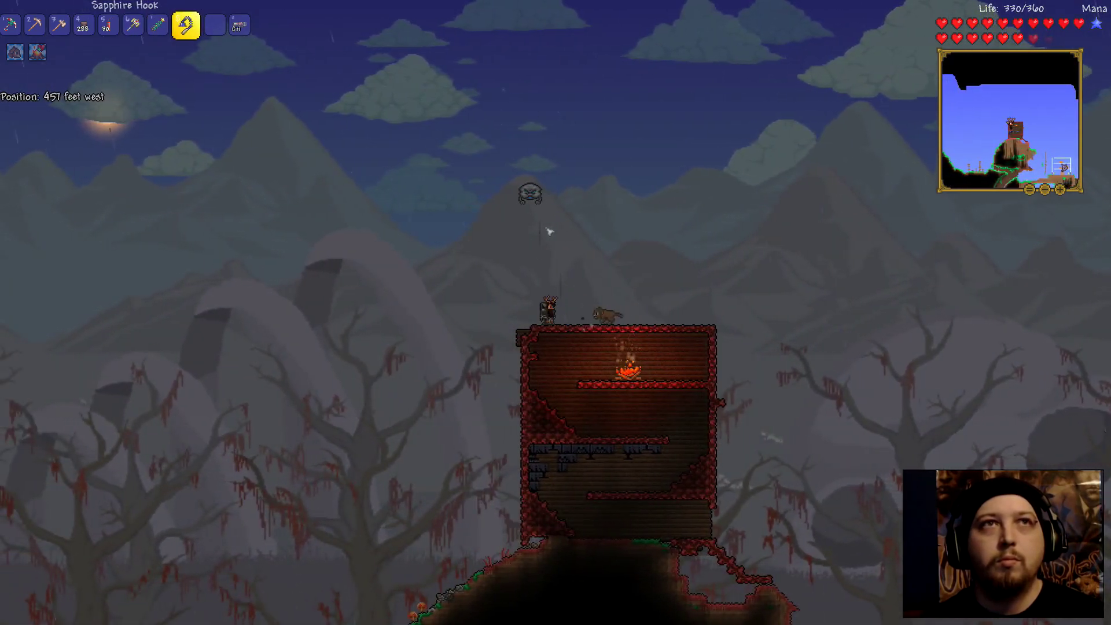
Equip the Rocket Launcher and fire the first rockets at the Angry Nimbus from the roof
{"action": "key", "text": "0"}
{"action": "key", "text": "d"}
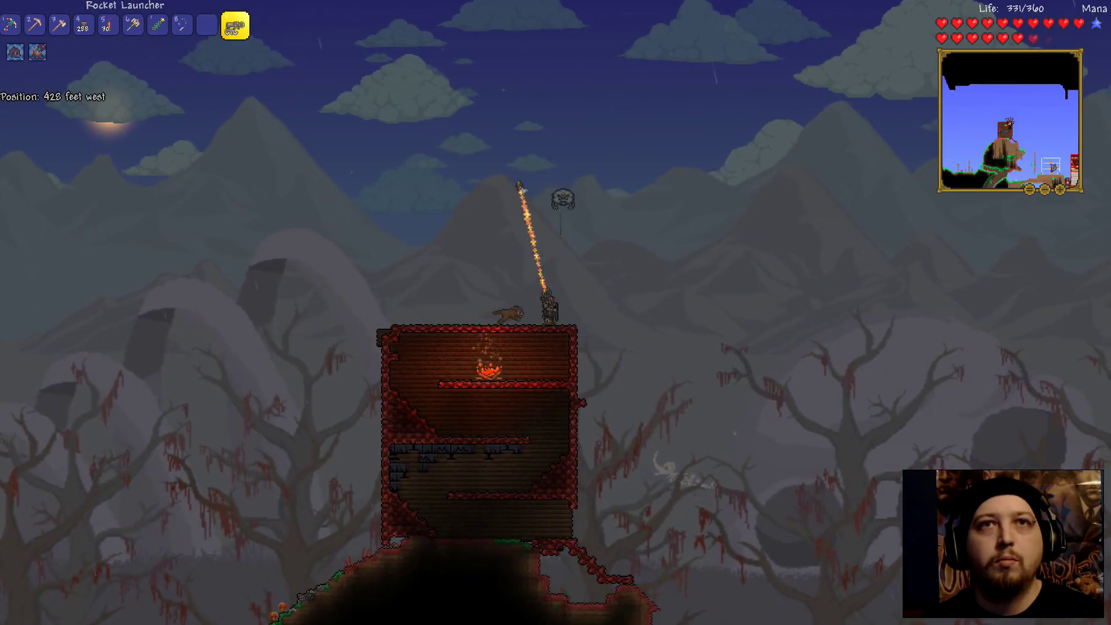
{"action": "left_click", "coordinate": [518, 169]}
{"action": "key", "text": "d"}
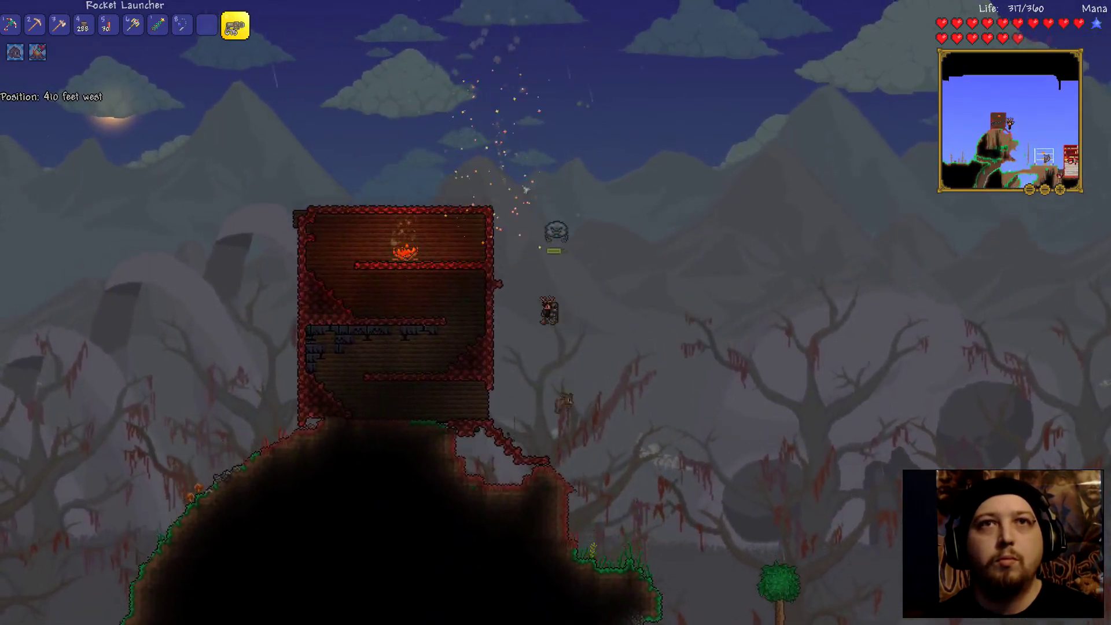
{"action": "key", "text": "a"}
{"action": "key", "text": "space"}
{"action": "left_click", "coordinate": [668, 293]}
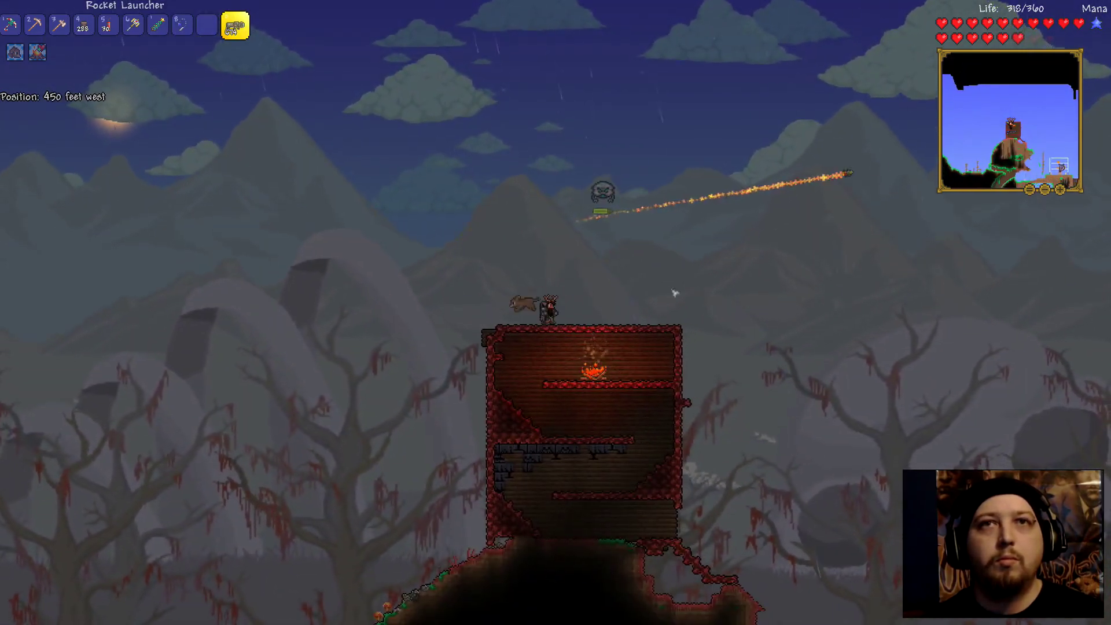
Keep dodging along the roof and firing rockets until the Angry Nimbus dies
{"action": "key", "text": "d"}
{"action": "left_click", "coordinate": [572, 208]}
{"action": "left_click", "coordinate": [554, 186]}
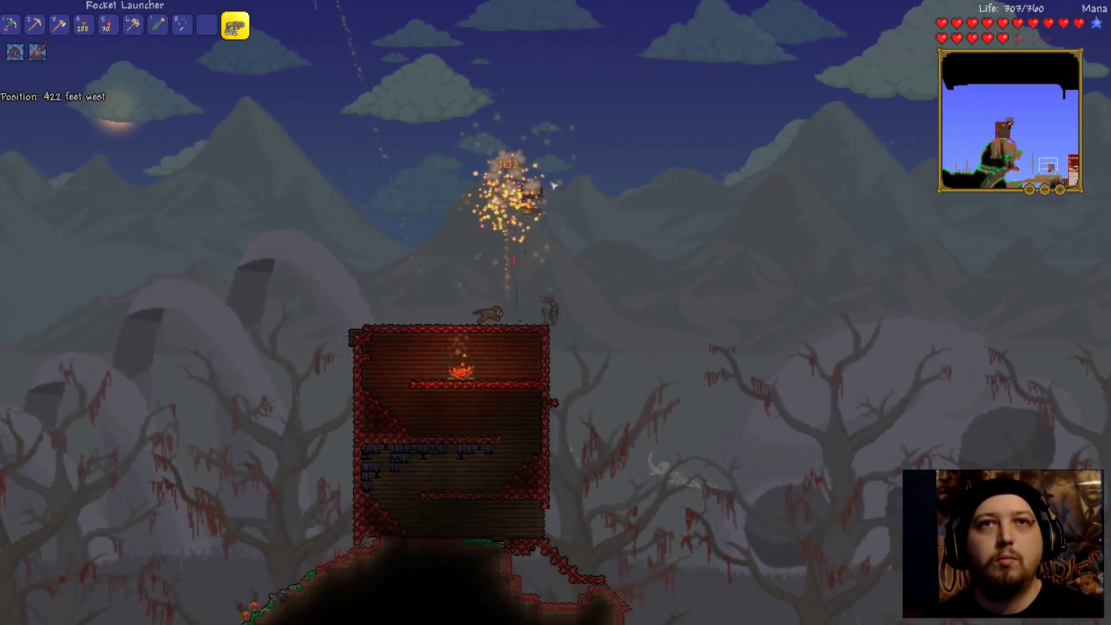
{"action": "key", "text": "a"}
{"action": "left_click", "coordinate": [560, 193]}
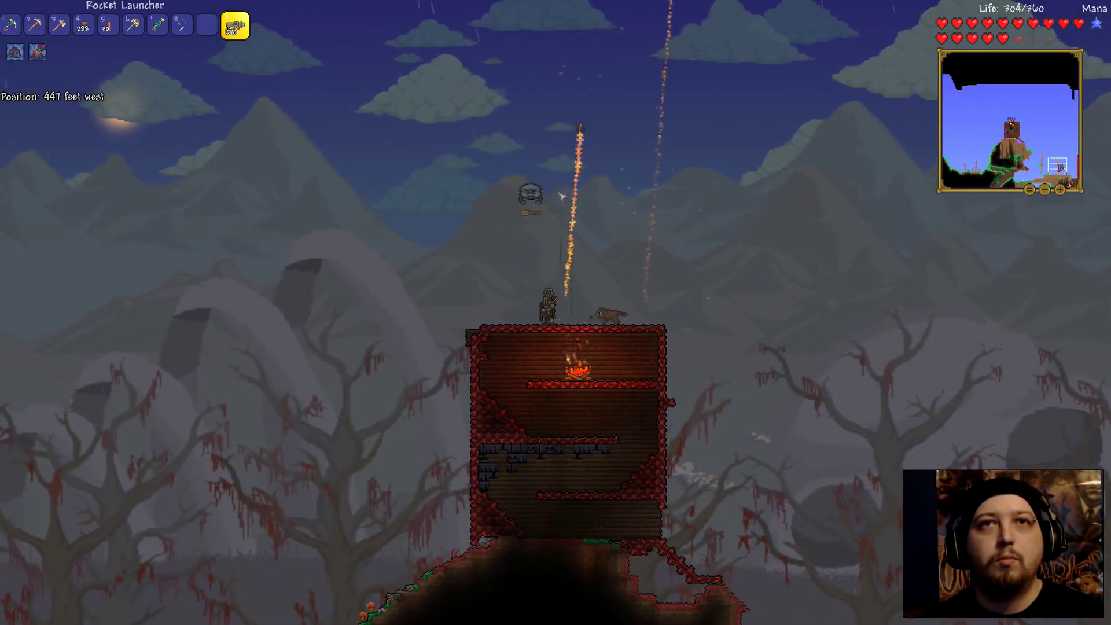
{"action": "key", "text": "d"}
{"action": "left_click", "coordinate": [560, 195]}
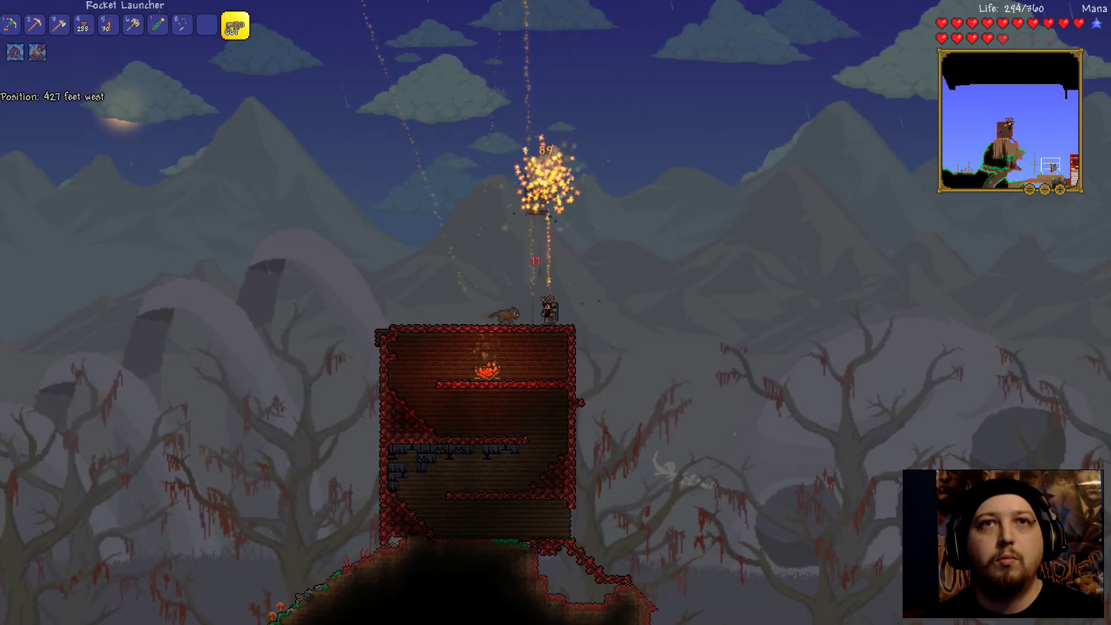
{"action": "key", "text": "a"}
{"action": "left_click", "coordinate": [560, 194]}
{"action": "left_click", "coordinate": [555, 200]}
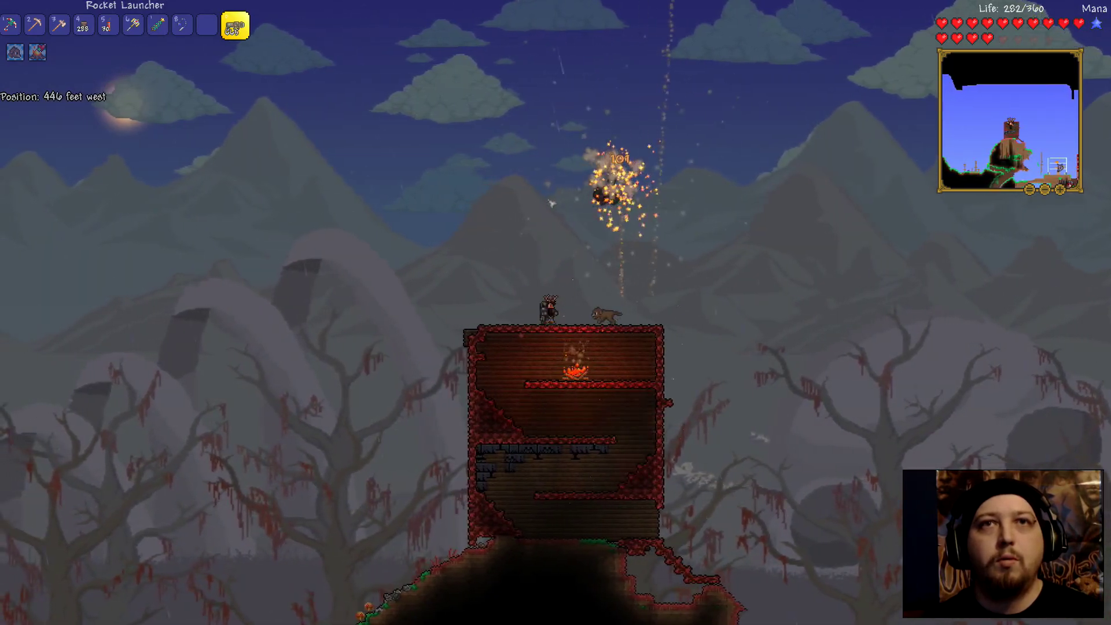
{"action": "key", "text": "d"}
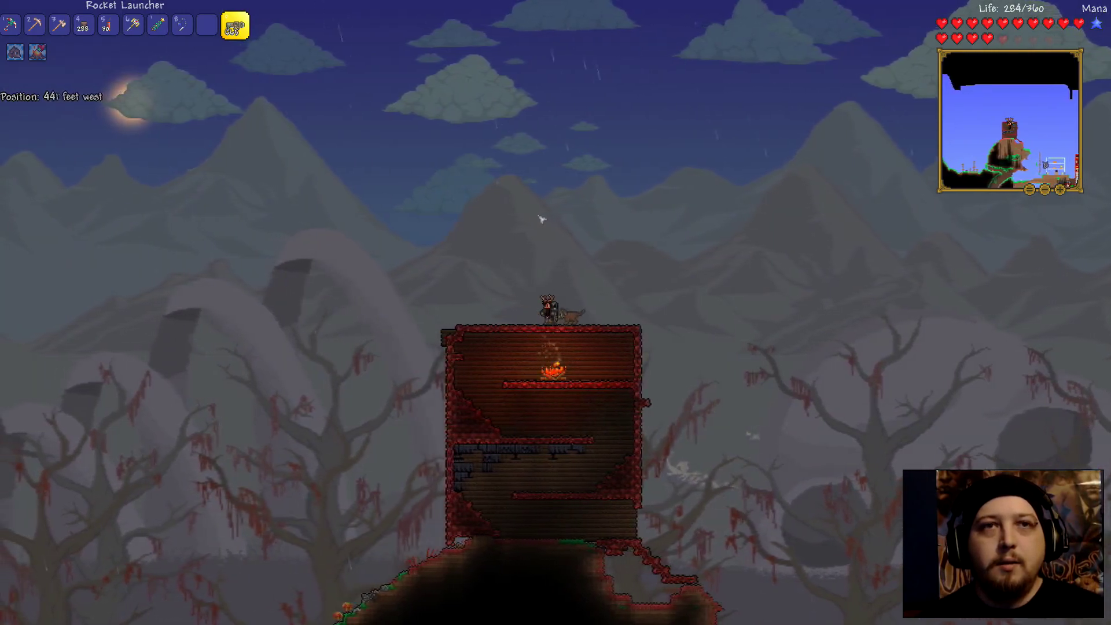
Ready the Copper Axe and fly east off the hilltop house
{"action": "key", "text": "a"}
{"action": "key", "text": "4"}
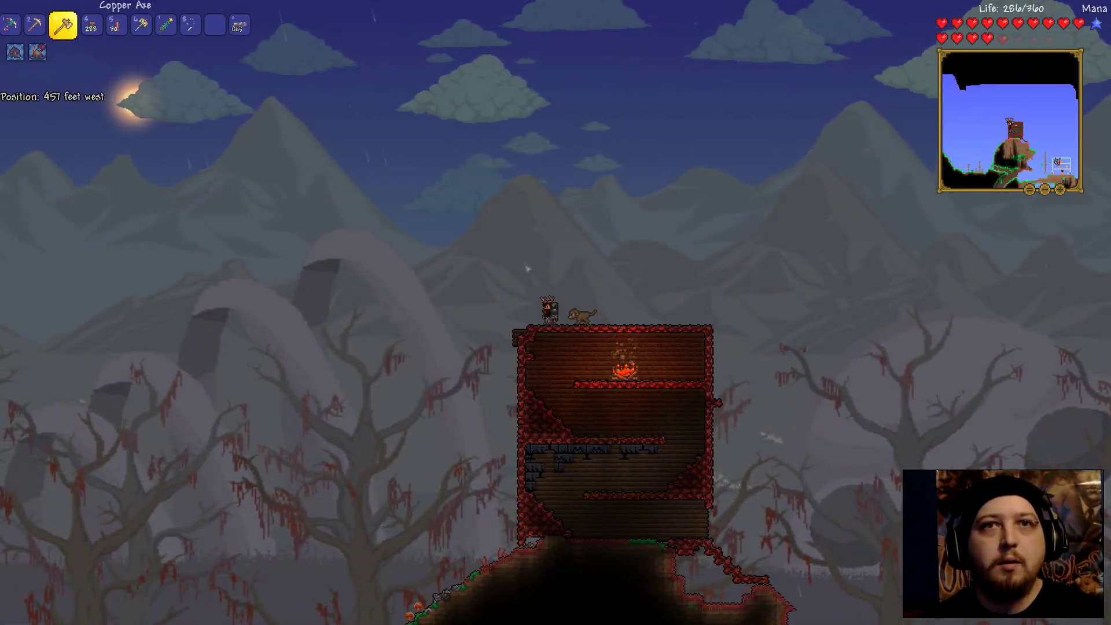
{"action": "key", "text": "a"}
{"action": "key", "text": "d"}
{"action": "key", "text": "space"}
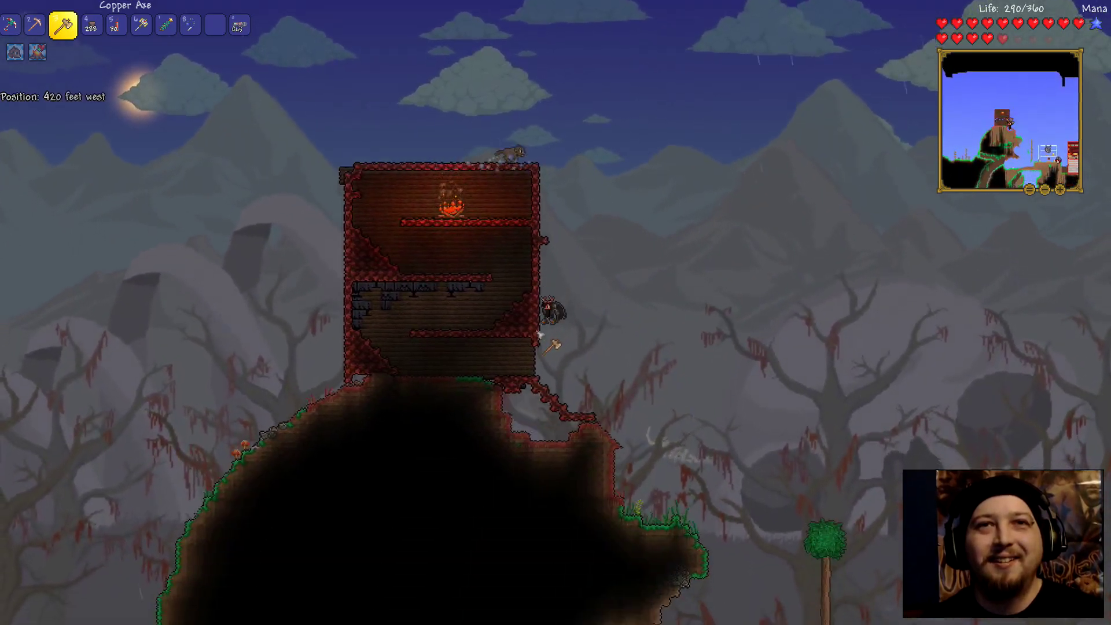
Fly over the trees to the striped base and drop in beside the chests
{"action": "key", "text": "d"}
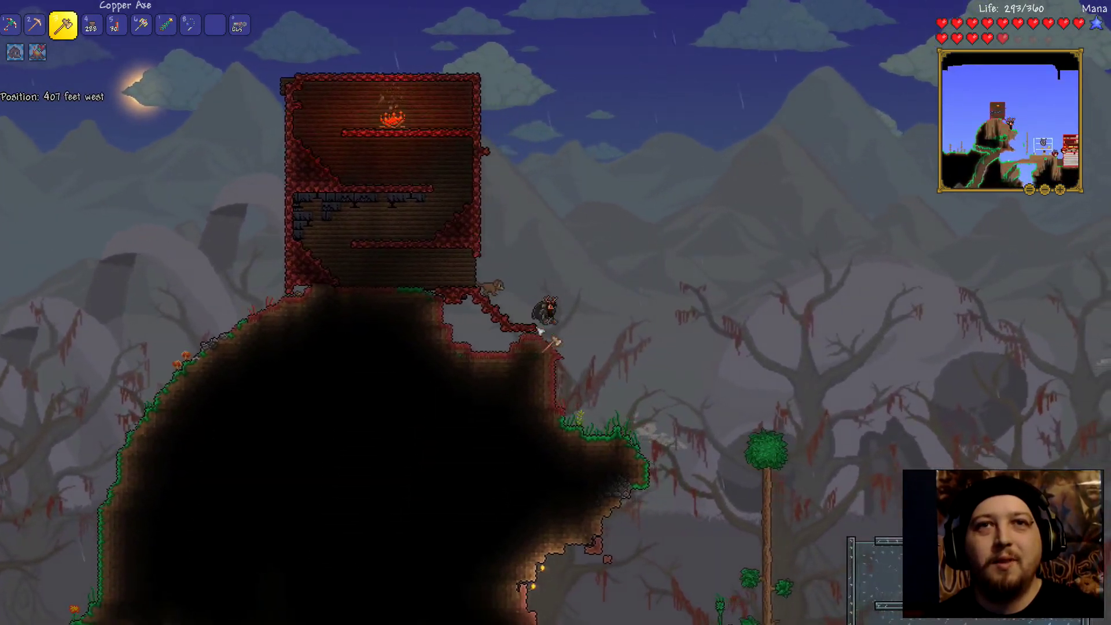
{"action": "key", "text": "space"}
{"action": "key", "text": "d"}
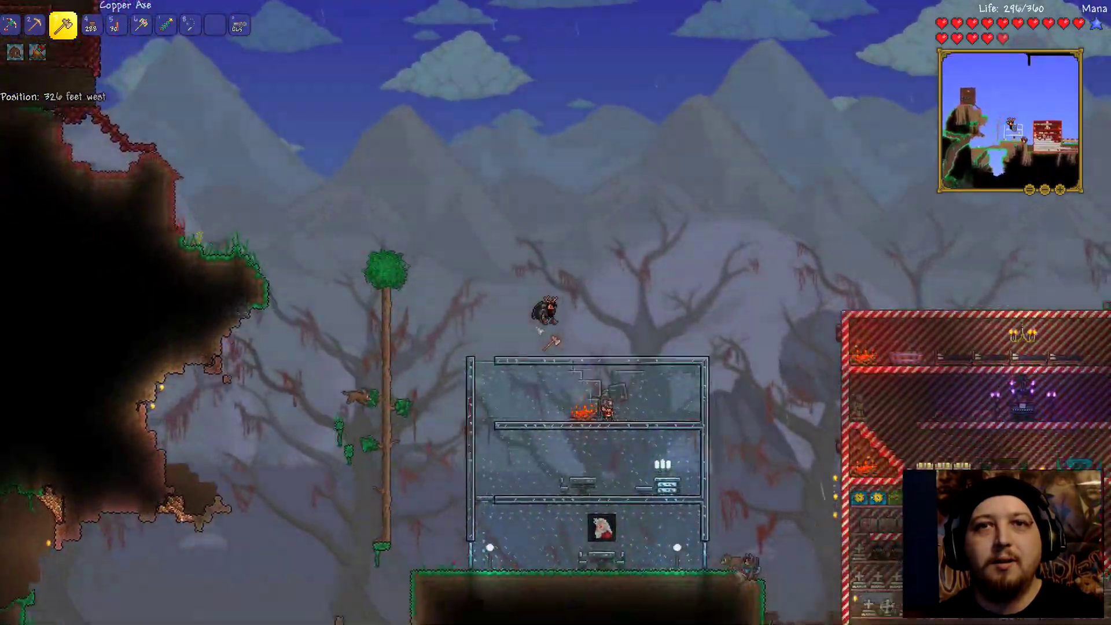
{"action": "key", "text": "d"}
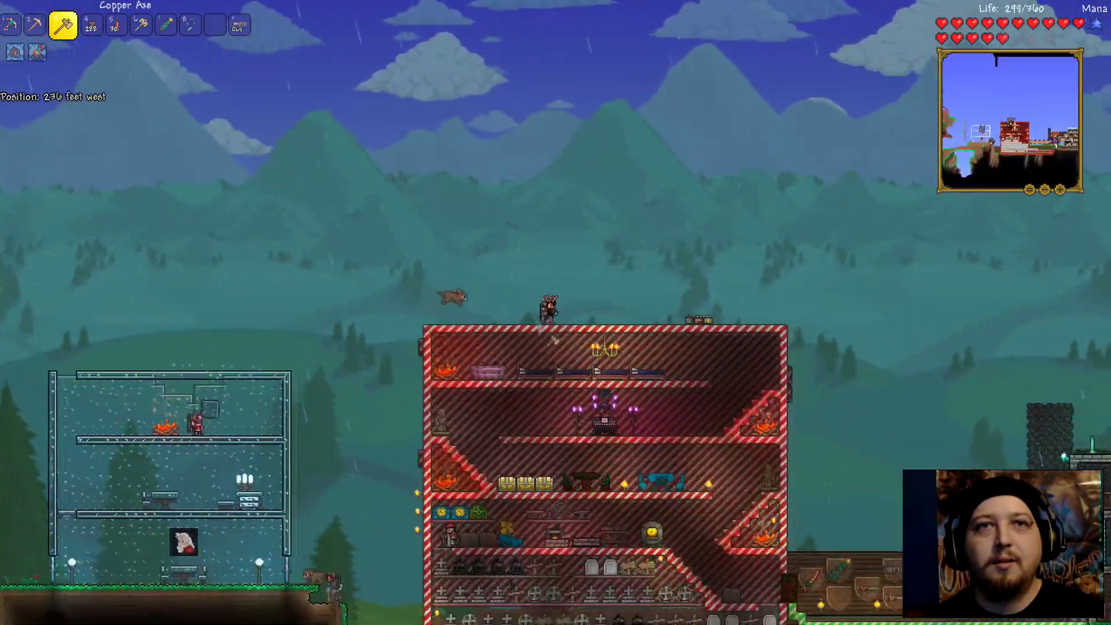
{"action": "key", "text": "a"}
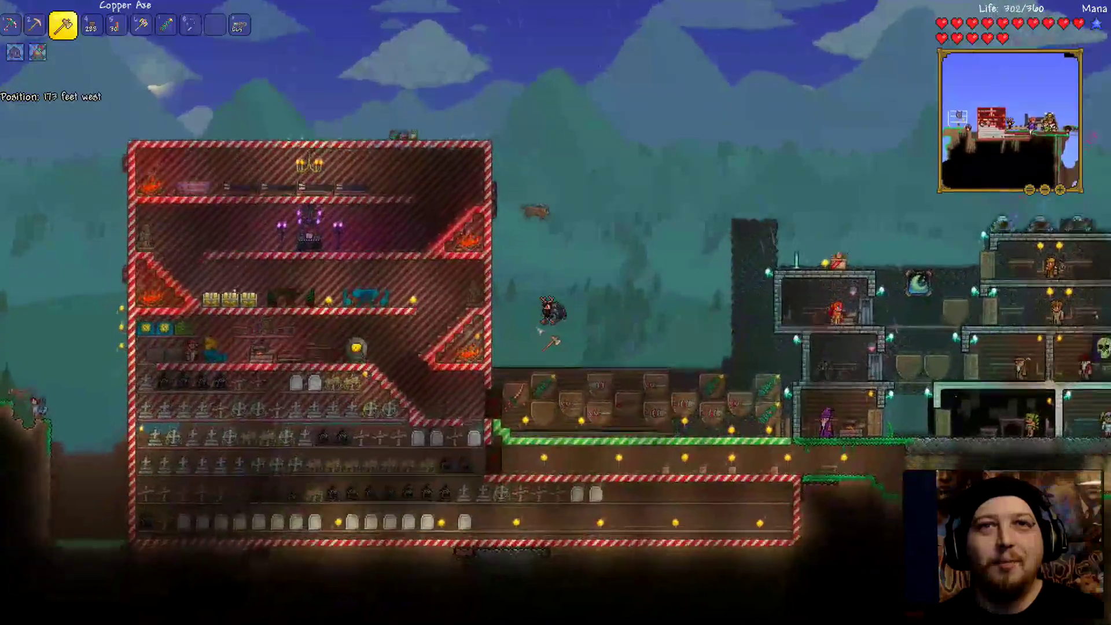
{"action": "key", "text": "a"}
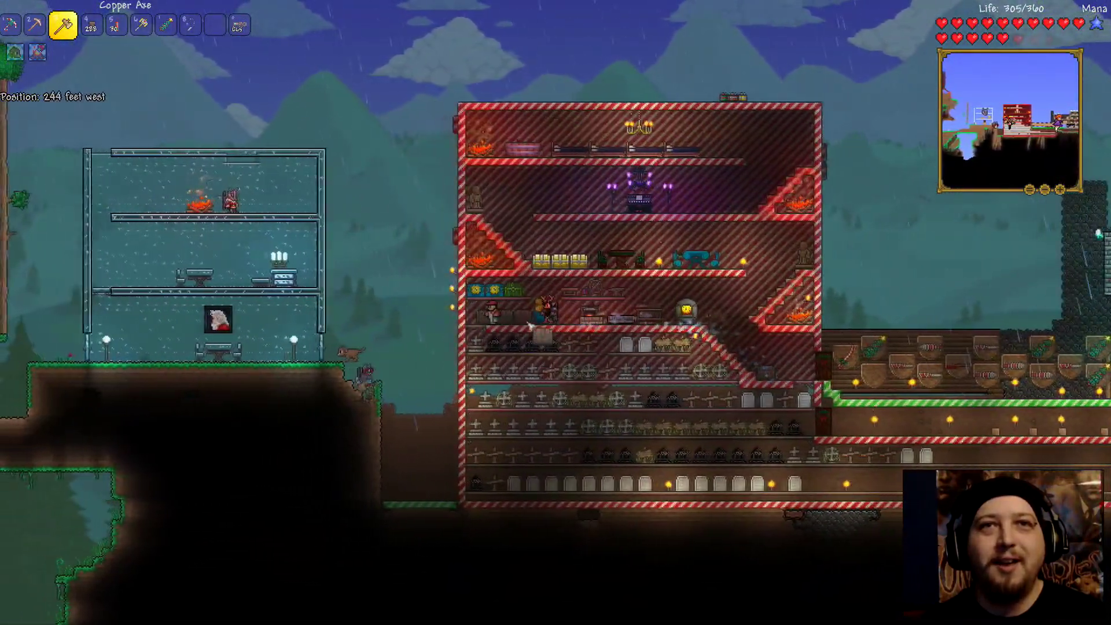
Take the Life Crystals from the storage chest, then check the neighbouring chests
{"action": "right_click", "coordinate": [271, 183]}
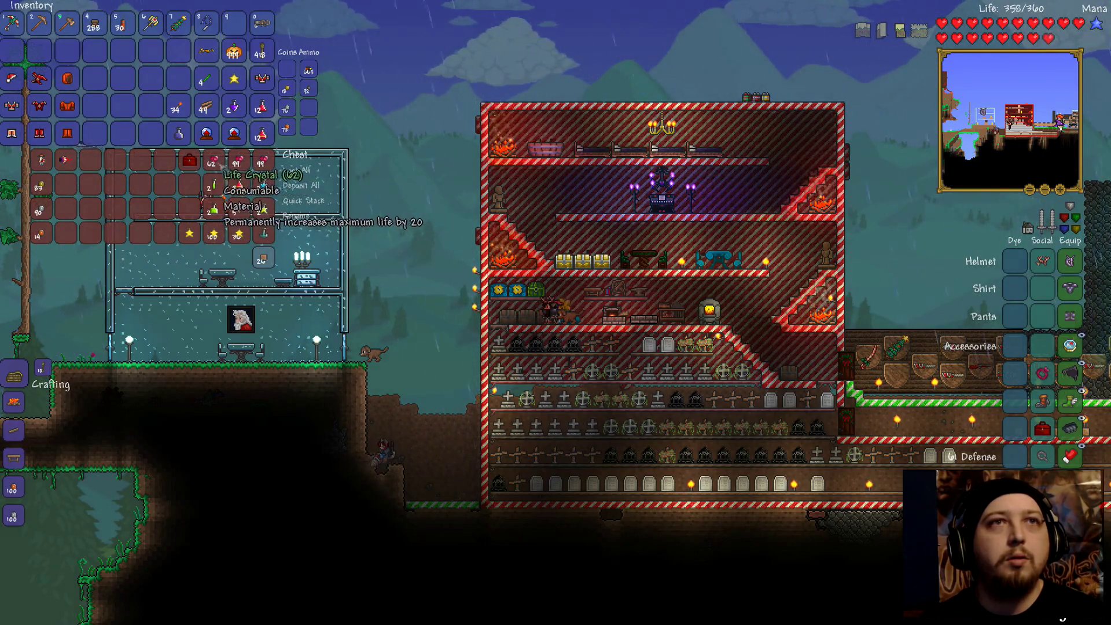
{"action": "left_click", "coordinate": [176, 80]}
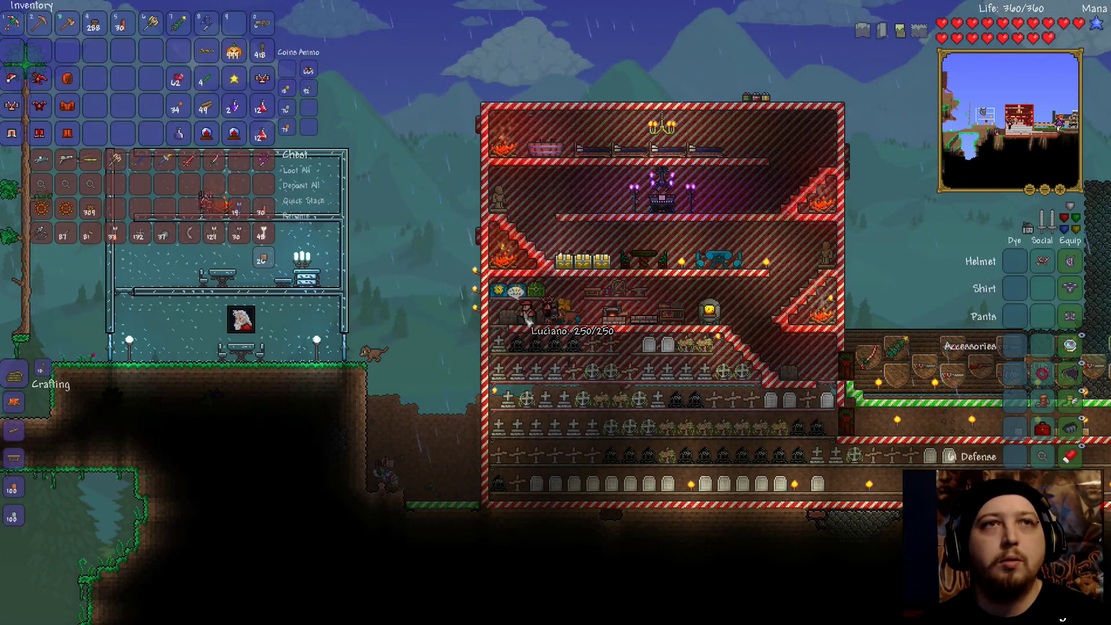
{"action": "right_click", "coordinate": [200, 204]}
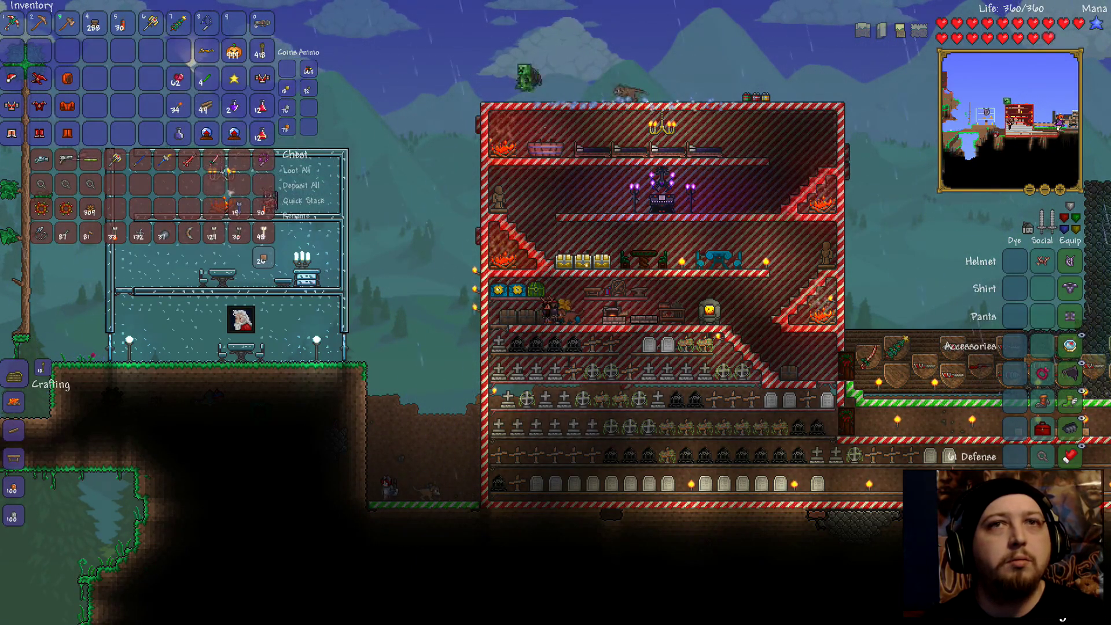
{"action": "key", "text": "a"}
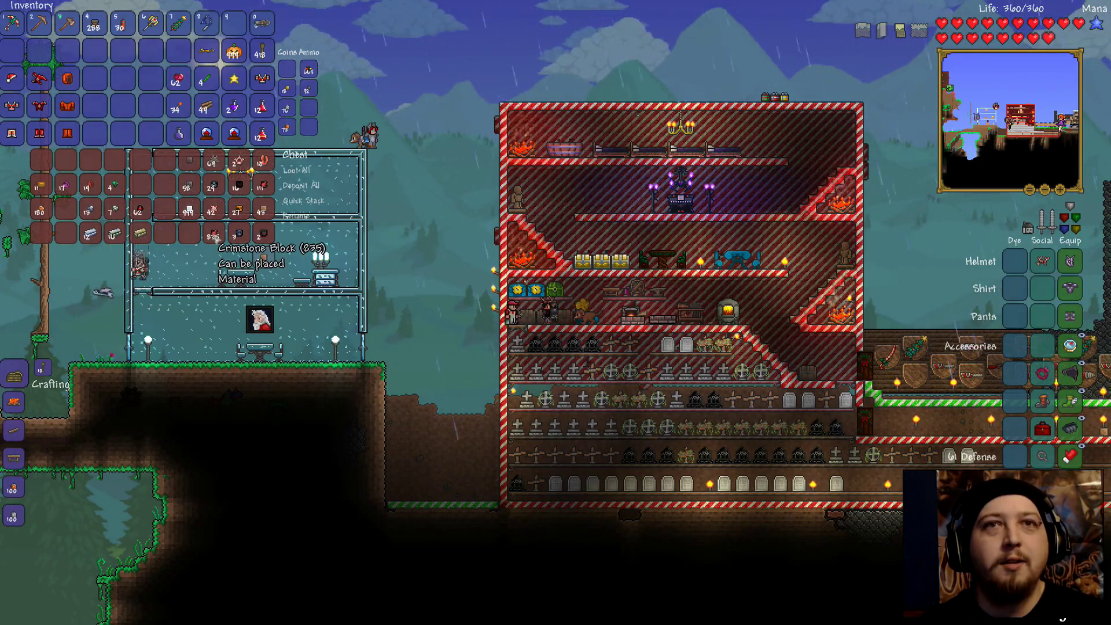
{"action": "key", "text": "a"}
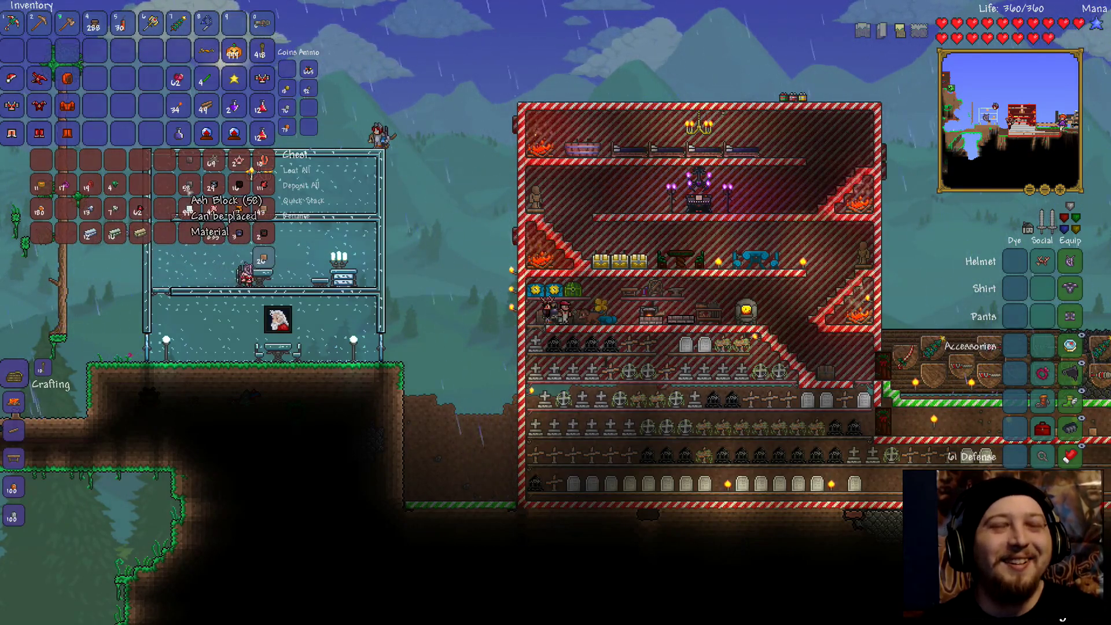
{"action": "key", "text": "d"}
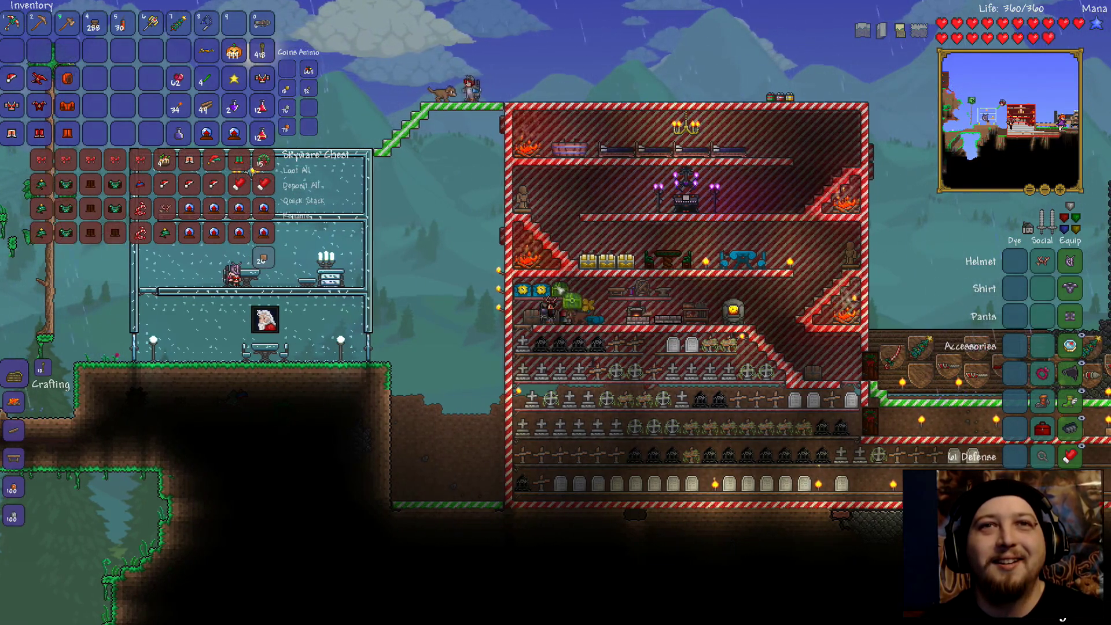
Check the Cactus Chest, then walk across the base and open the Gold Chest
{"action": "right_click", "coordinate": [252, 170]}
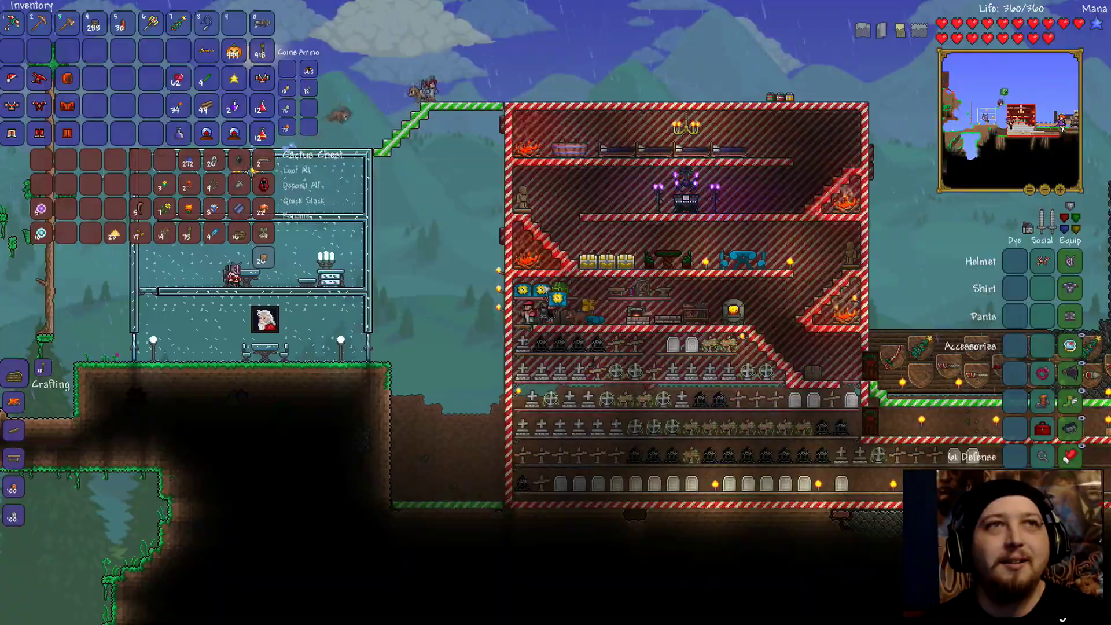
{"action": "key", "text": "d"}
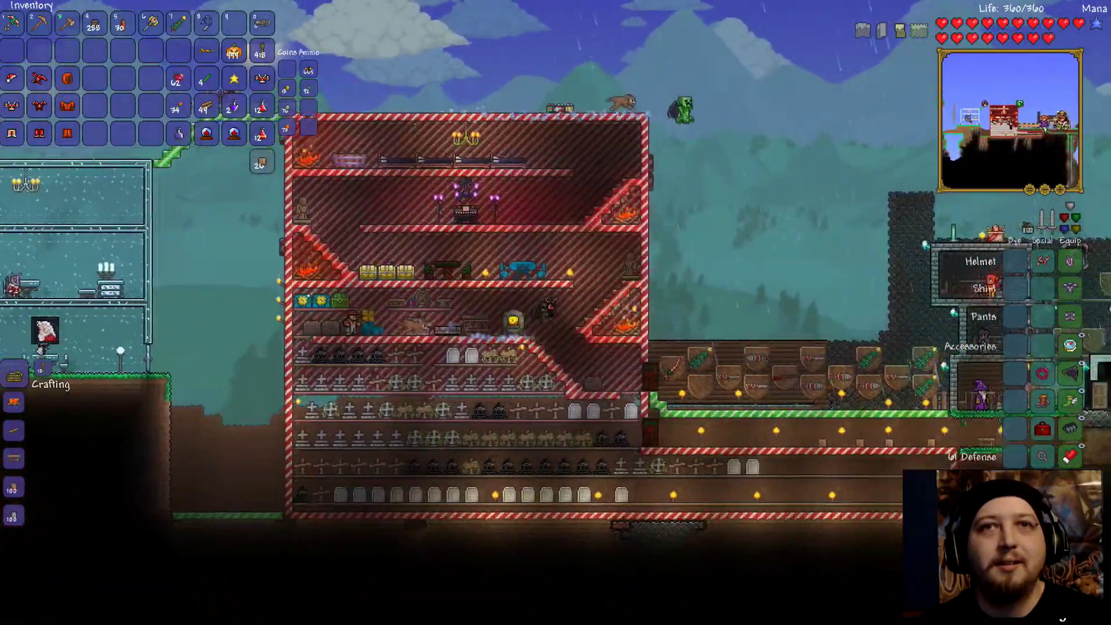
{"action": "key", "text": "d"}
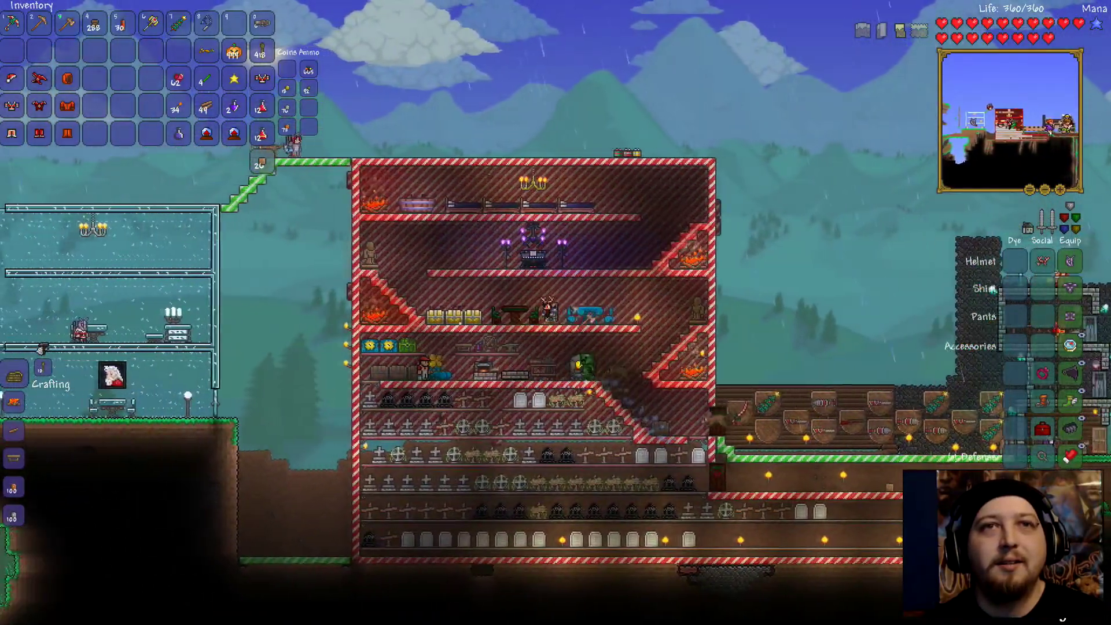
{"action": "key", "text": "a"}
{"action": "right_click", "coordinate": [547, 303]}
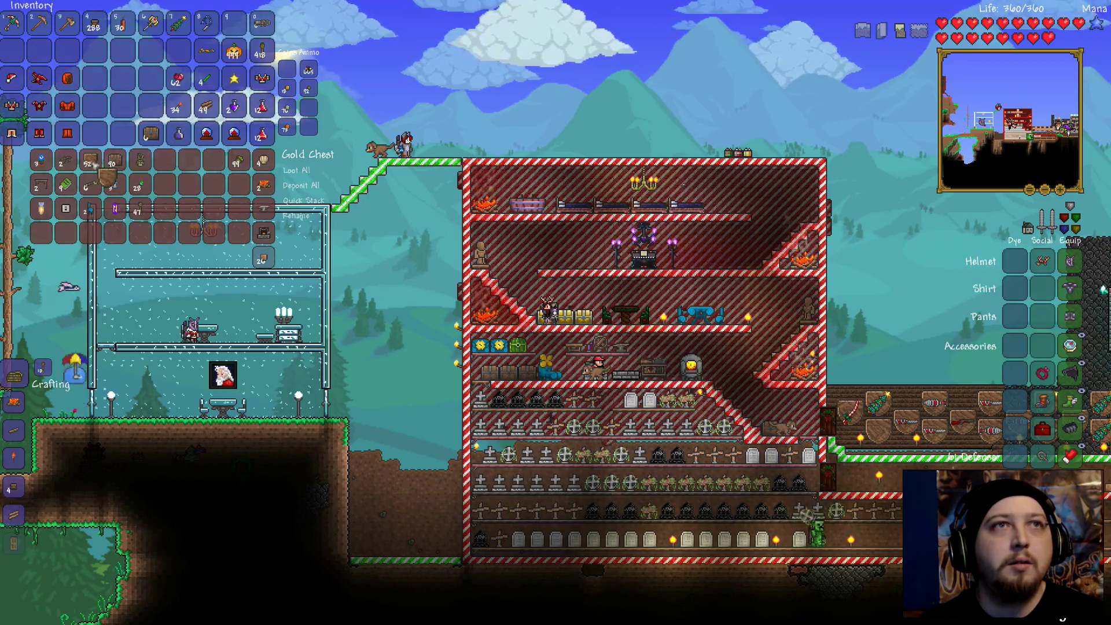
Move the Wood Shelf, World Banner, Hellbat Banner, Shadewood Work Bench and Armor Statue into the inventory
{"action": "left_click", "coordinate": [108, 181], "text": "shift"}
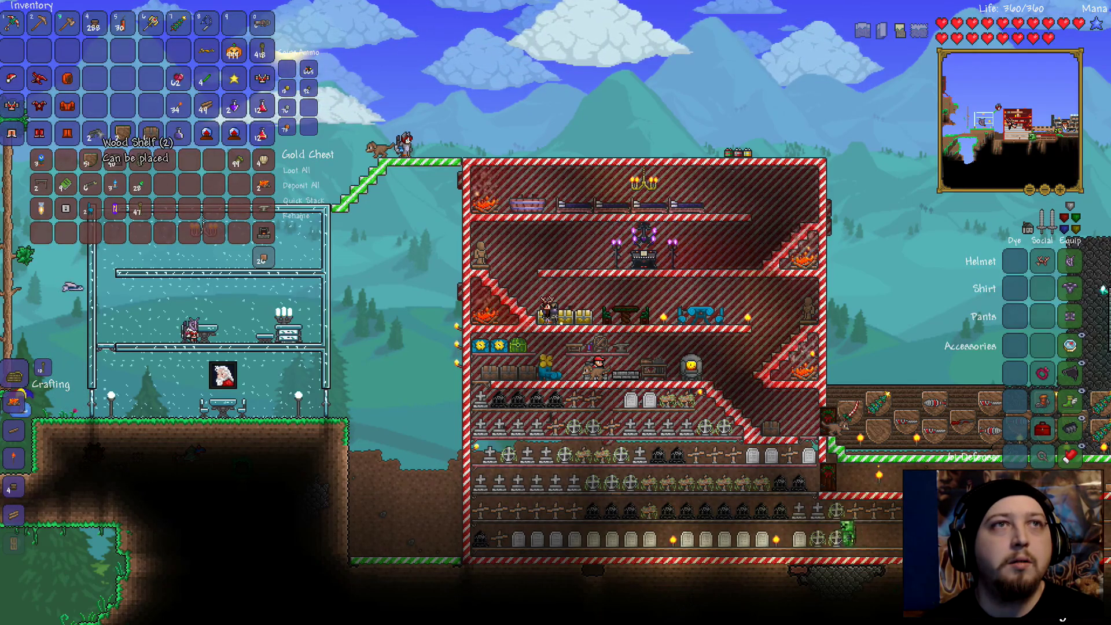
{"action": "left_click", "coordinate": [122, 135], "text": "shift"}
{"action": "left_click", "coordinate": [91, 104]}
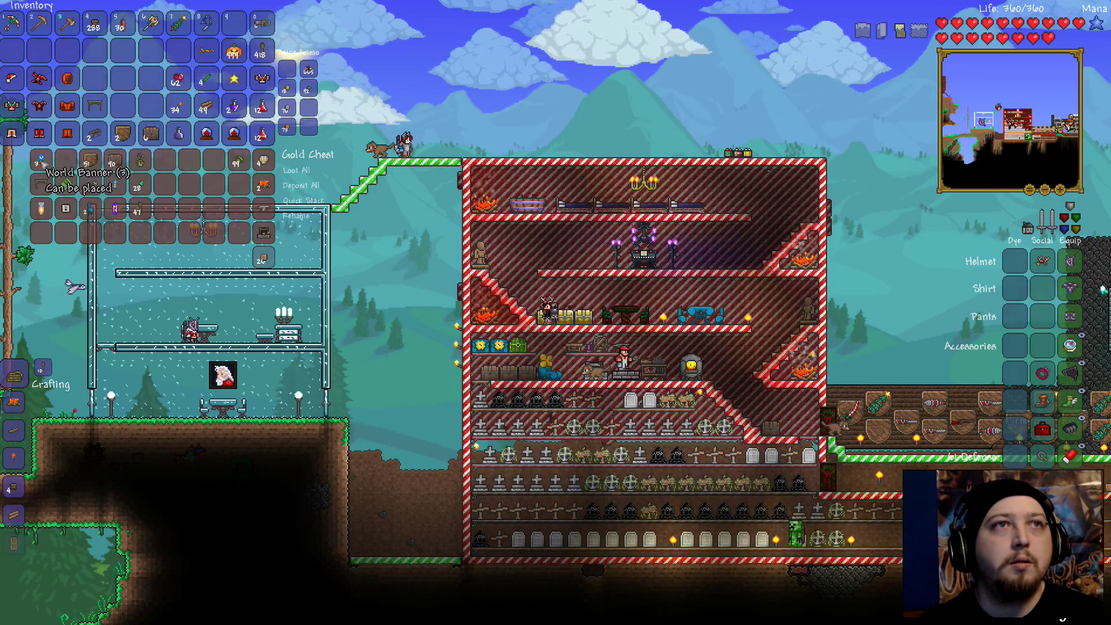
{"action": "left_click", "coordinate": [122, 134], "text": "shift"}
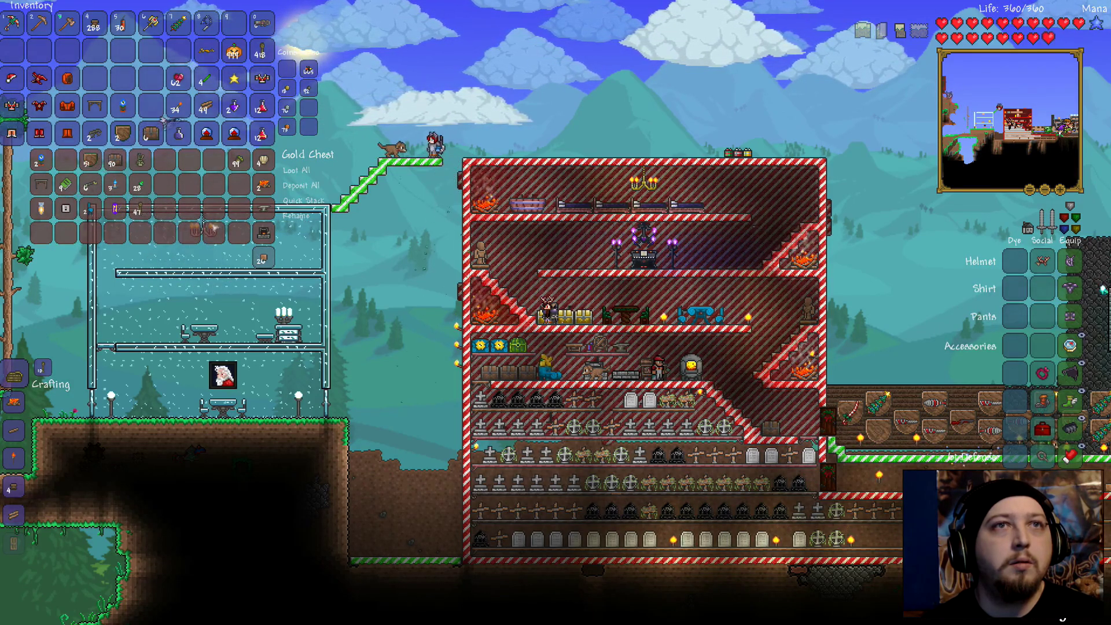
{"action": "left_click", "coordinate": [264, 233], "text": "shift"}
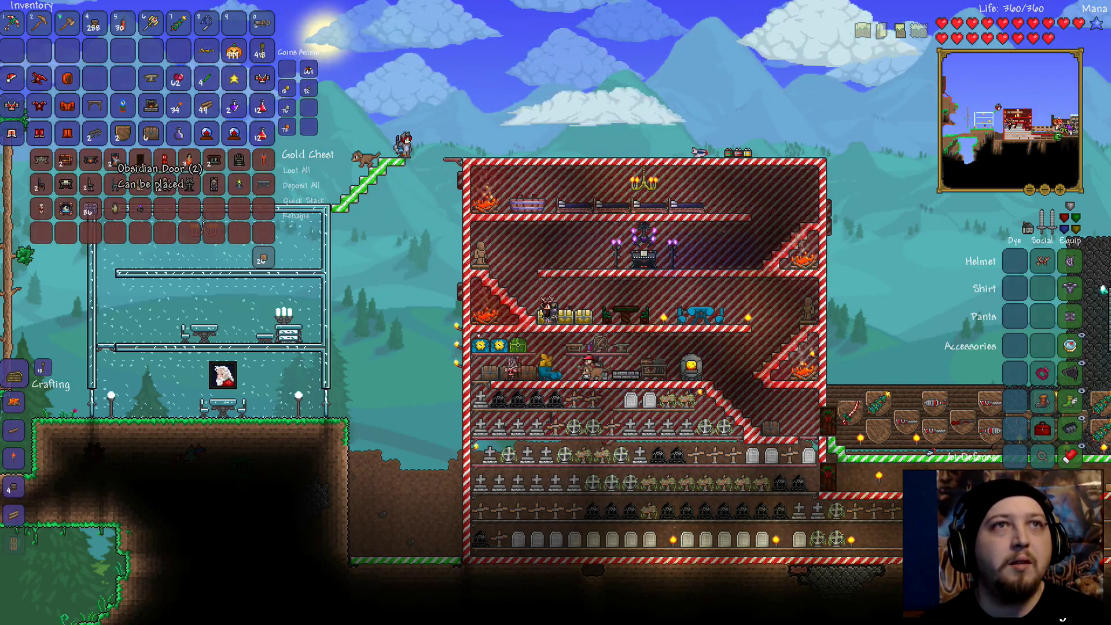
{"action": "left_click", "coordinate": [122, 78]}
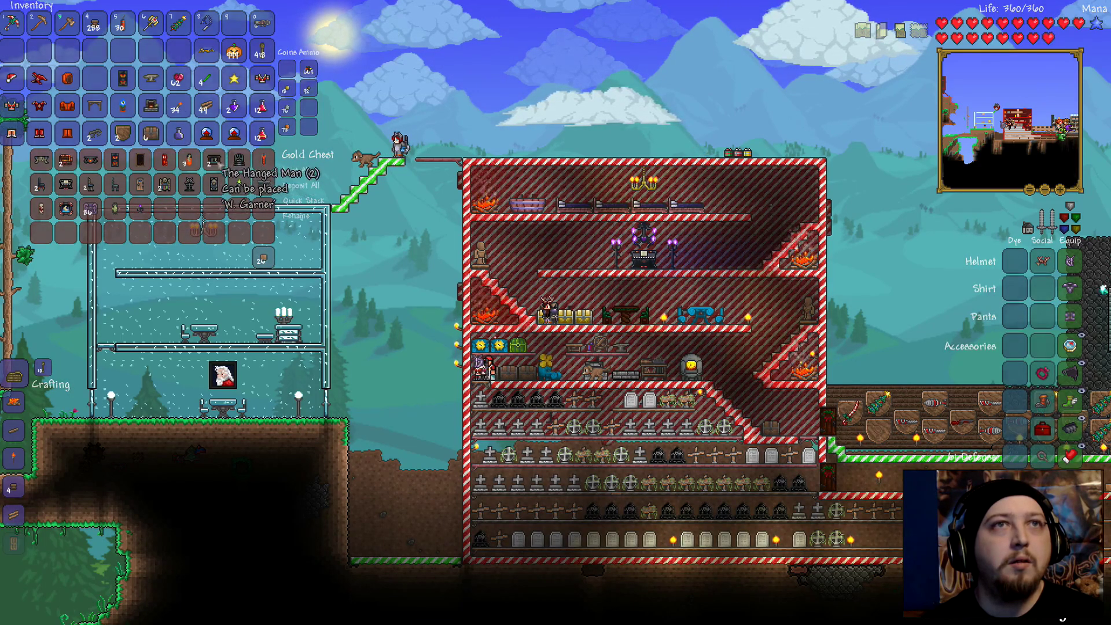
{"action": "left_click", "coordinate": [263, 184], "text": "shift"}
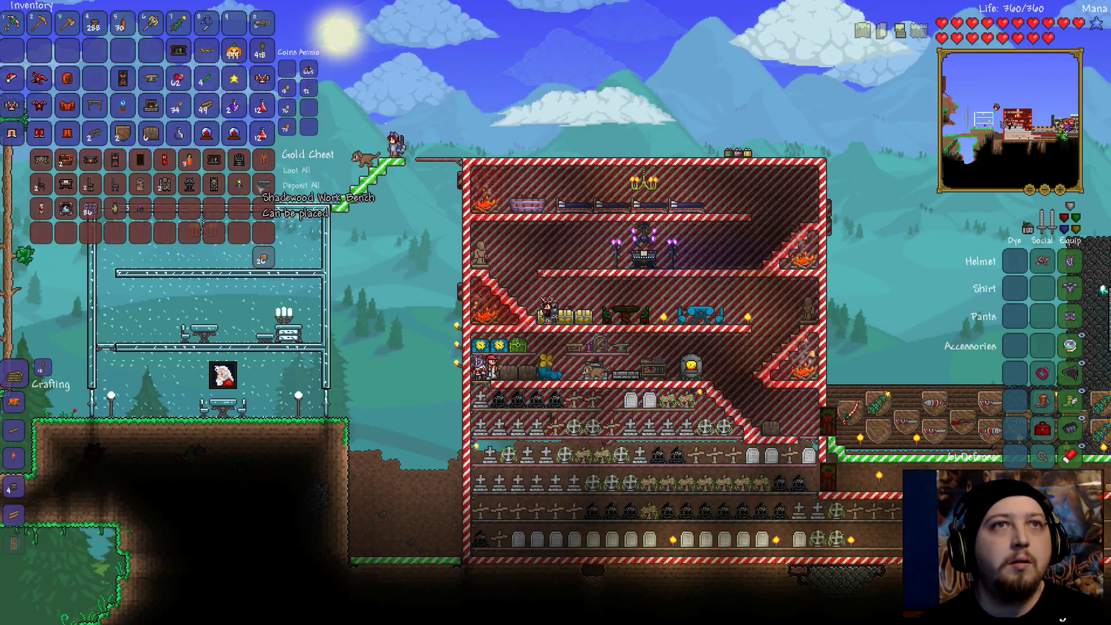
{"action": "left_click", "coordinate": [214, 186]}
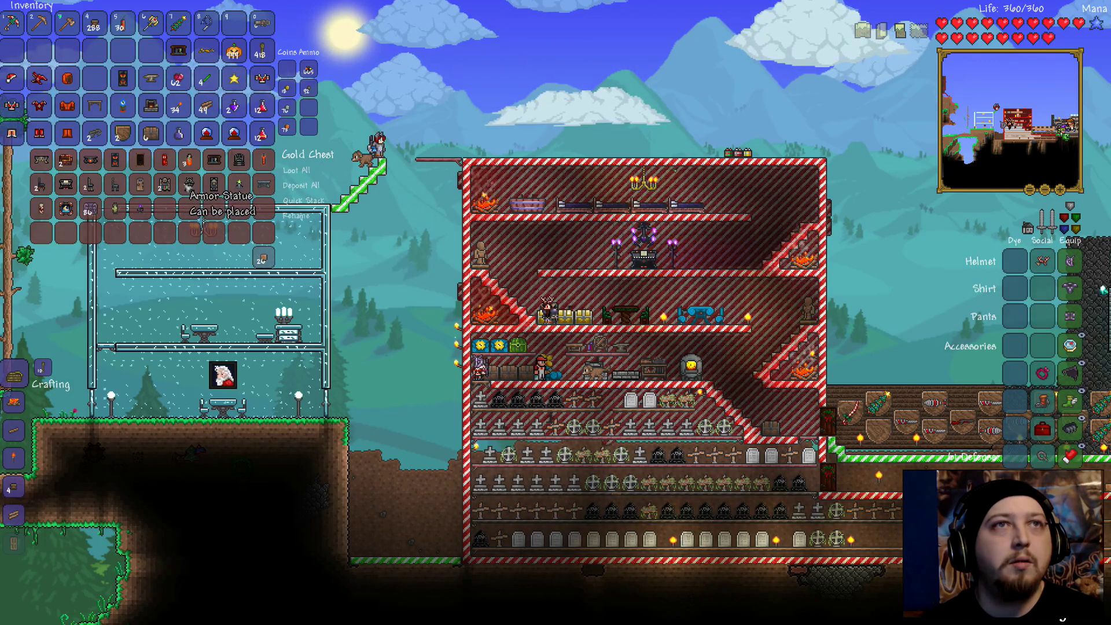